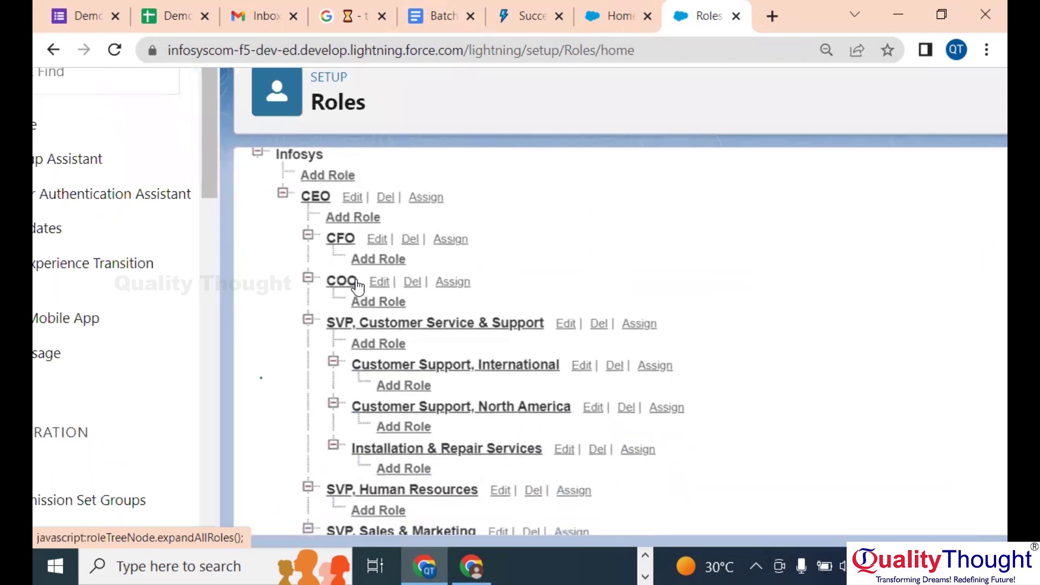
- Review the expanded Infosys role hierarchy from CEO down to the sales team roles
{"action": "scroll", "coordinate": [357, 287], "scroll_direction": "down", "scroll_amount": 5}
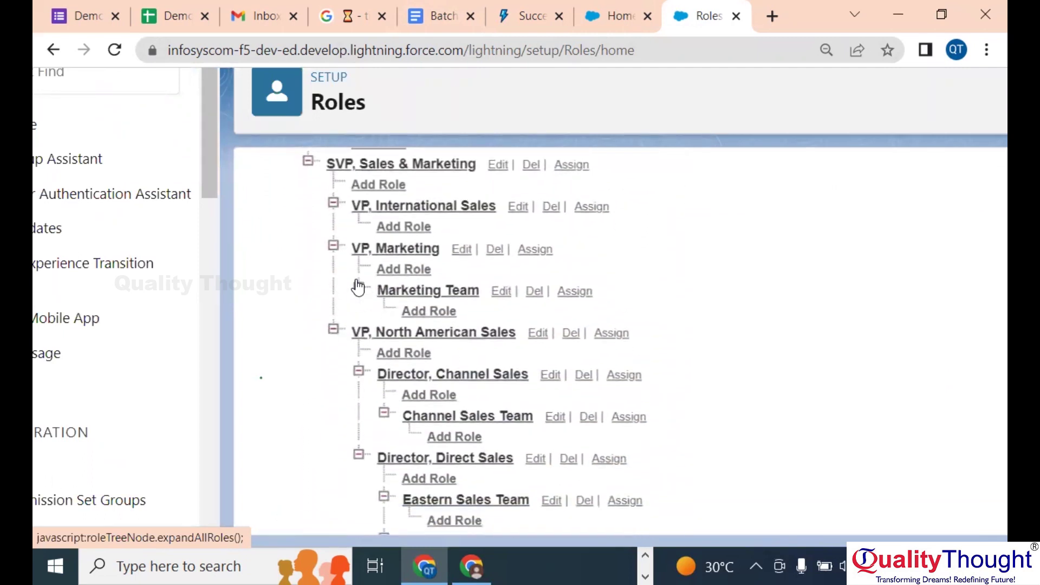
{"action": "scroll", "coordinate": [357, 287], "scroll_direction": "down", "scroll_amount": 1}
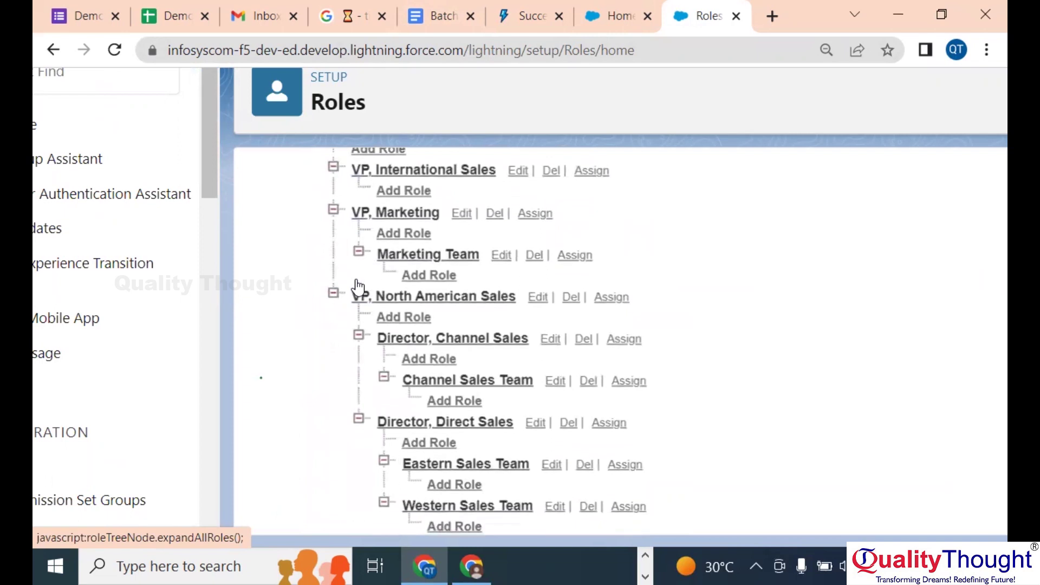
{"action": "scroll", "coordinate": [358, 286], "scroll_direction": "up", "scroll_amount": 4}
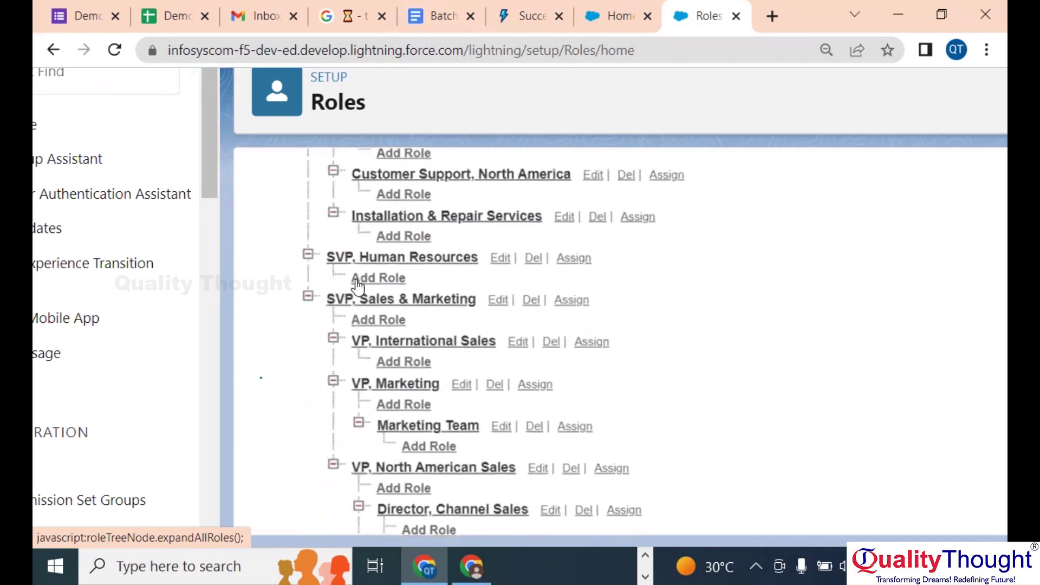
{"action": "scroll", "coordinate": [357, 285], "scroll_direction": "up", "scroll_amount": 2}
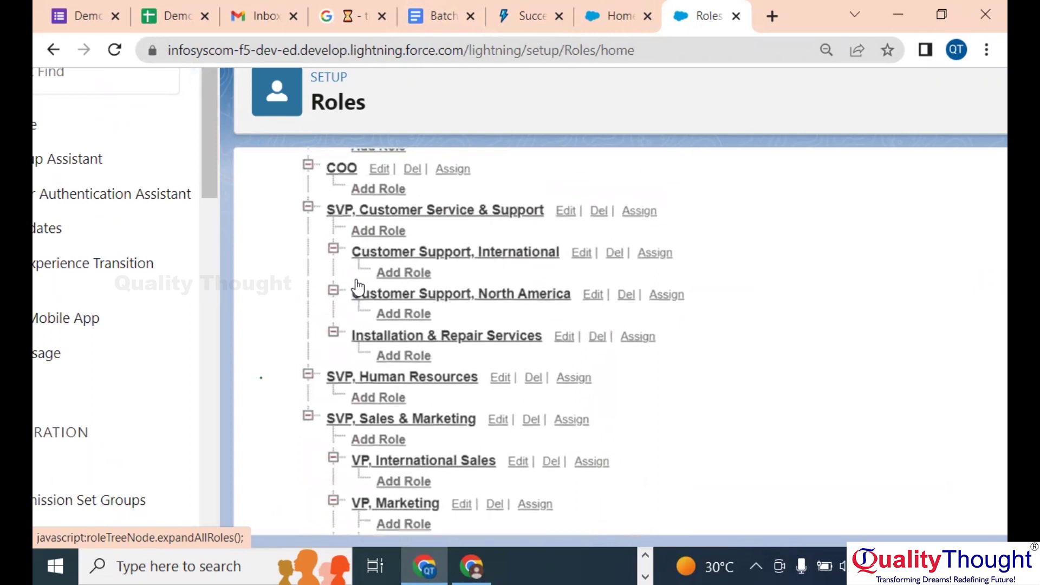
{"action": "scroll", "coordinate": [357, 286], "scroll_direction": "up", "scroll_amount": 3}
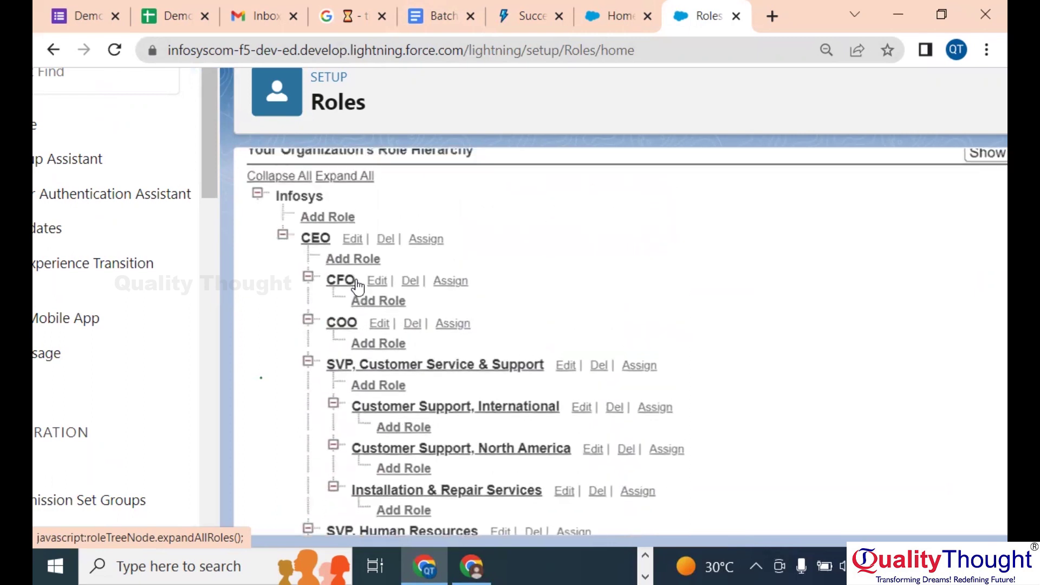
- Switch to the Batch 11 document and check the CEO and HR entries in its Role column
{"action": "left_click", "coordinate": [428, 8]}
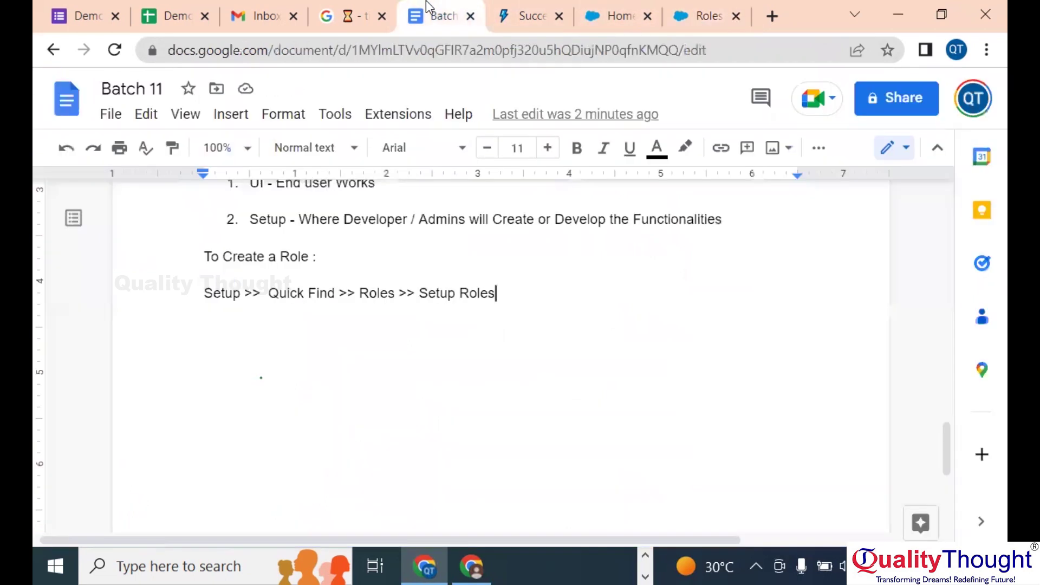
{"action": "scroll", "coordinate": [506, 325], "scroll_direction": "up", "scroll_amount": 6}
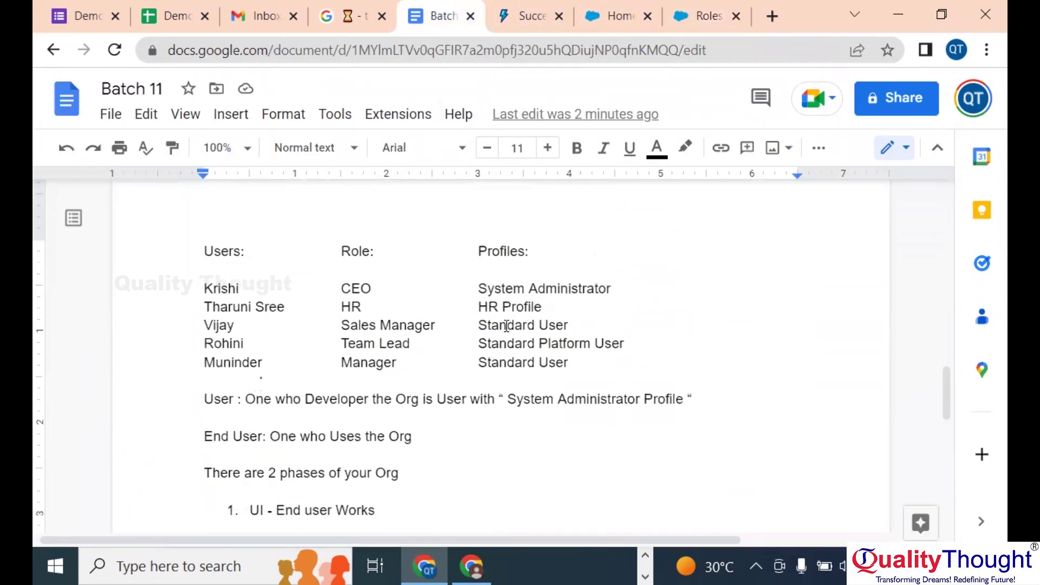
{"action": "scroll", "coordinate": [506, 325], "scroll_direction": "up", "scroll_amount": 1}
{"action": "double_click", "coordinate": [348, 305]}
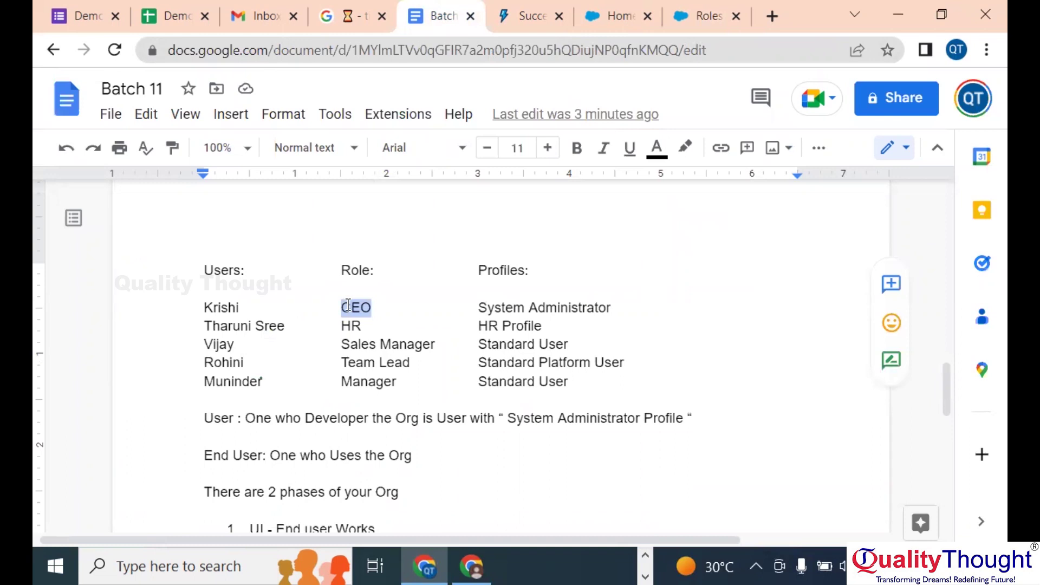
{"action": "double_click", "coordinate": [350, 326]}
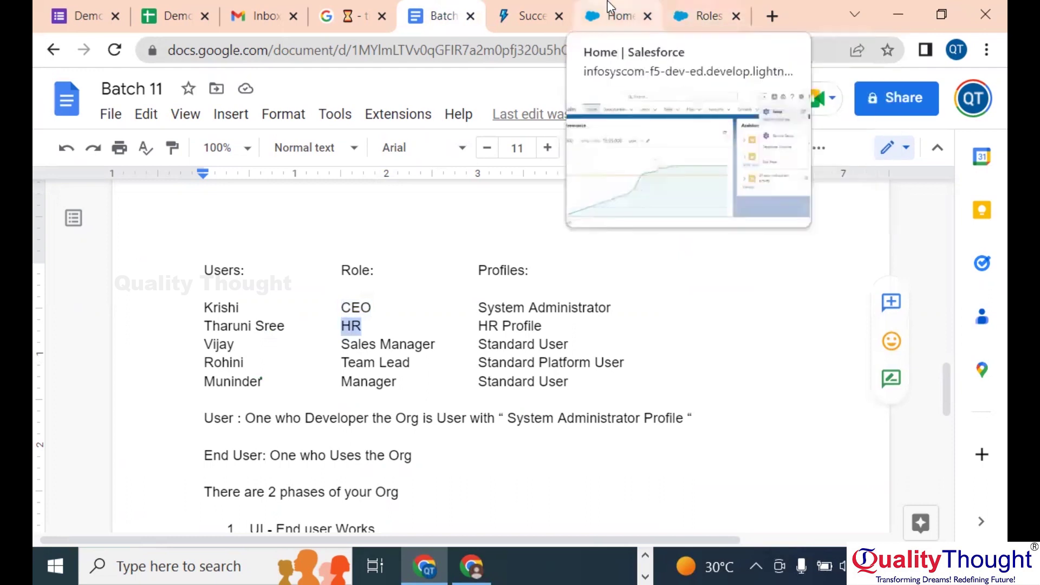
- Back in Salesforce Roles, add and save a role directly under CEO with label and role name HR
{"action": "left_click", "coordinate": [688, 6]}
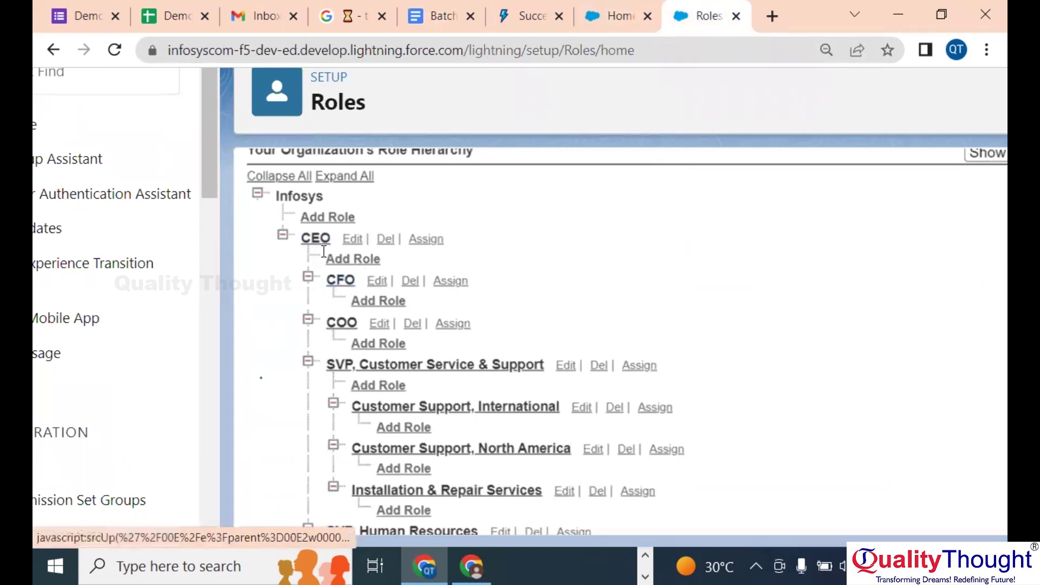
{"action": "scroll", "coordinate": [323, 252], "scroll_direction": "up", "scroll_amount": 2}
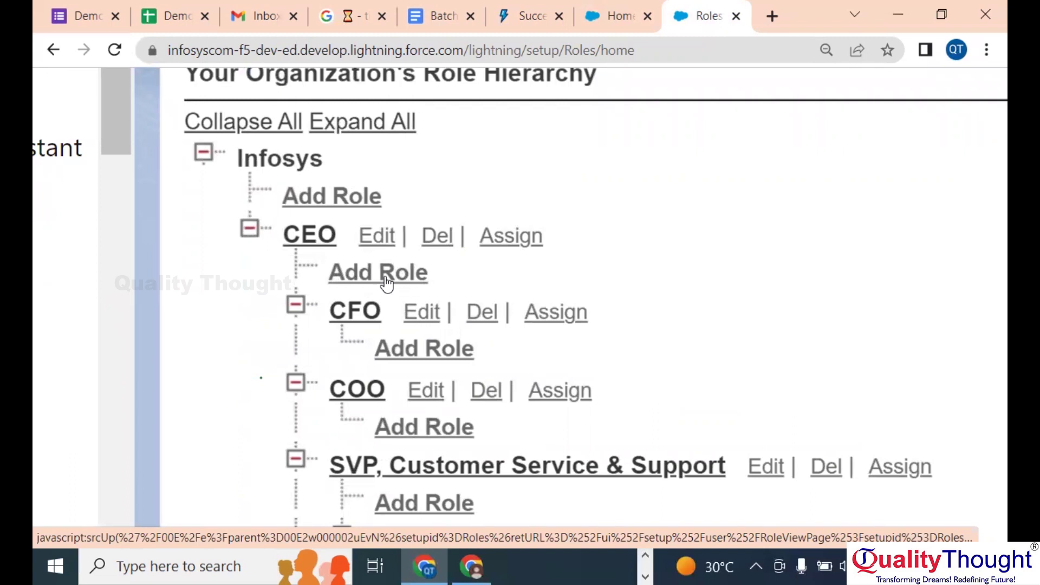
{"action": "left_click", "coordinate": [384, 275]}
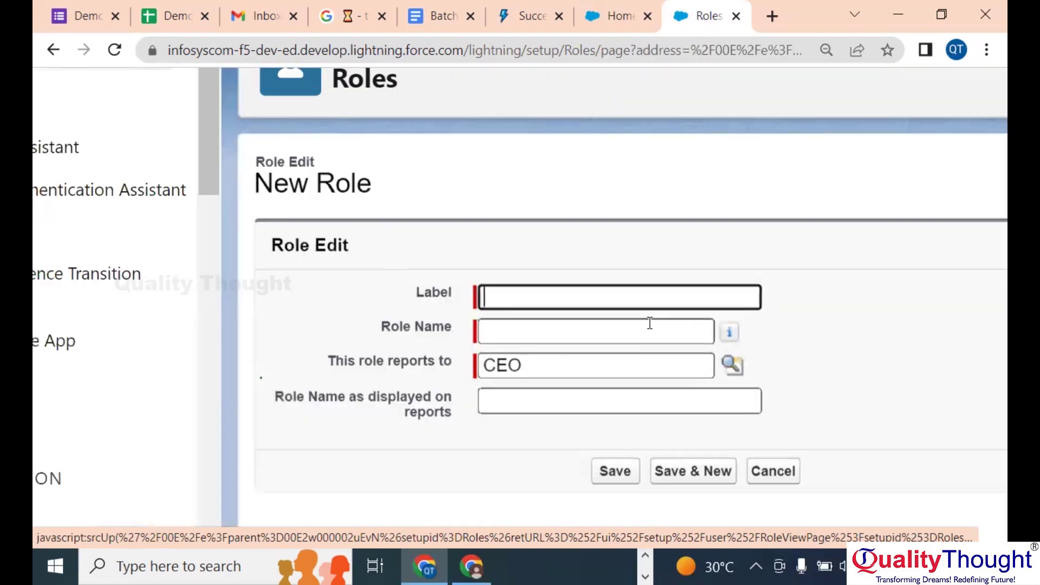
{"action": "type", "text": "HR"}
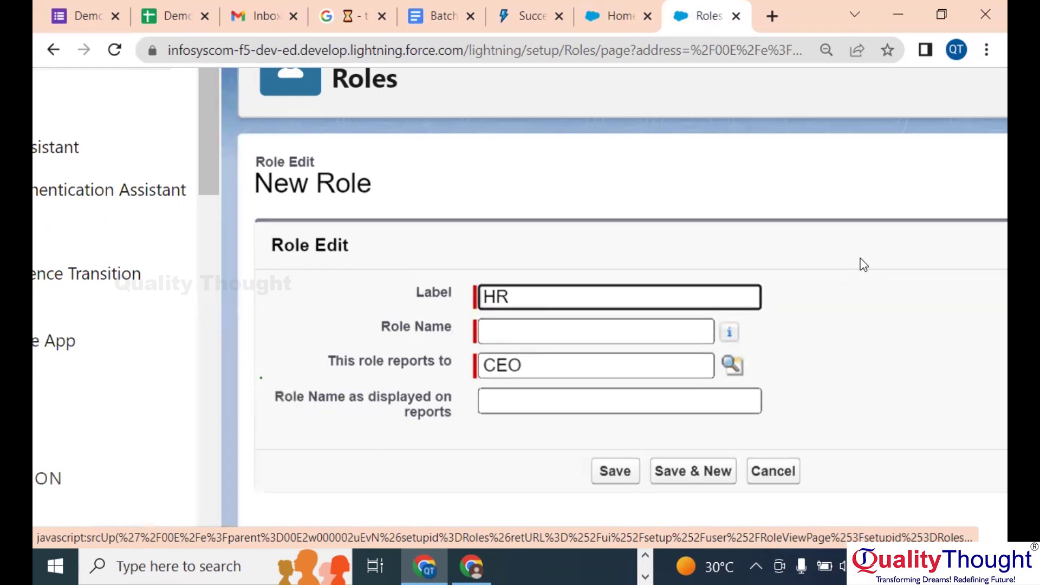
{"action": "left_click", "coordinate": [610, 328]}
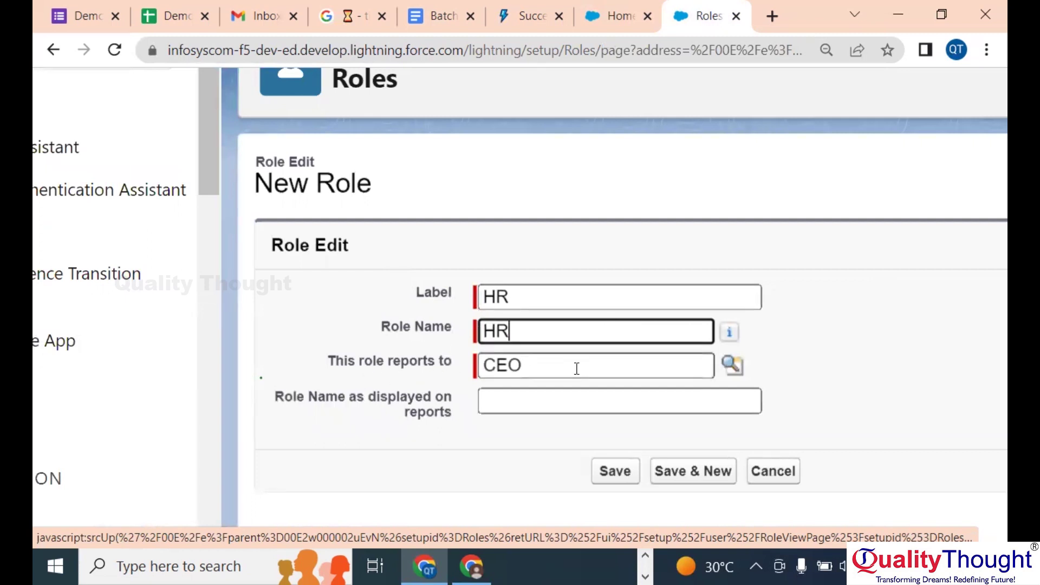
{"action": "left_click", "coordinate": [619, 480]}
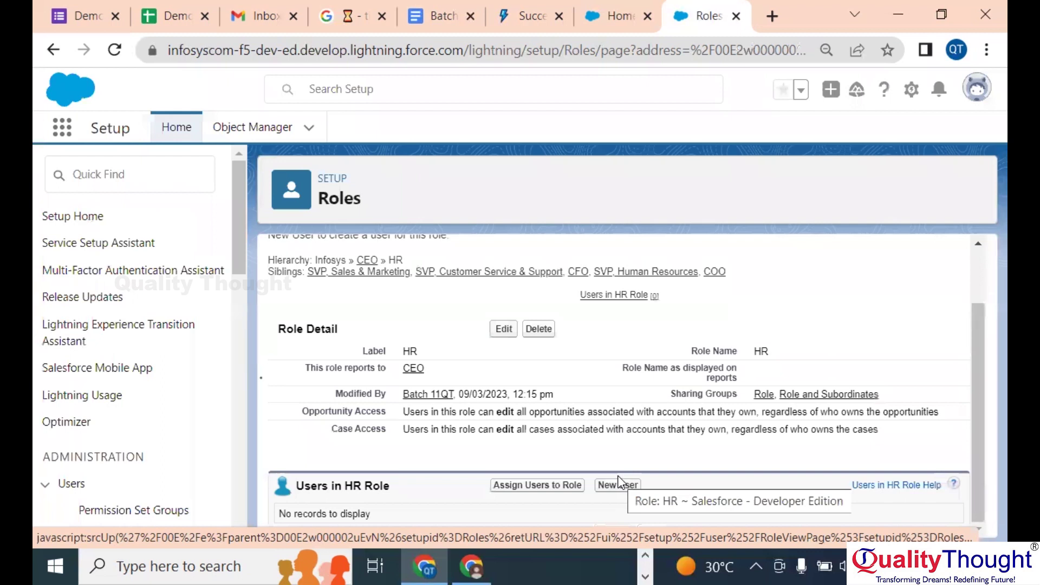
{"action": "scroll", "coordinate": [619, 479], "scroll_direction": "up", "scroll_amount": 2}
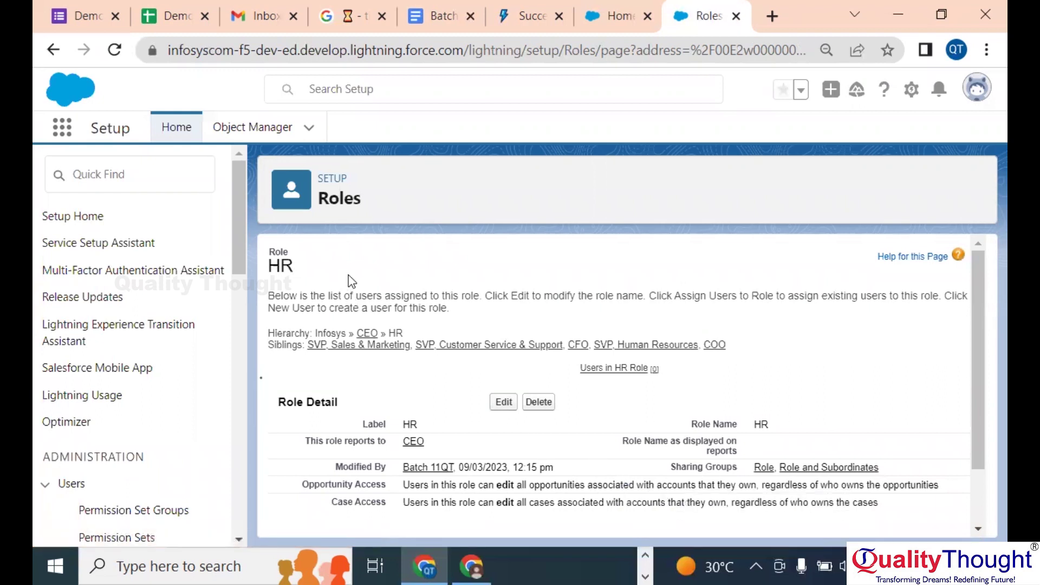
- Search the setup for roles and open the organization's role hierarchy from the Roles page
{"action": "left_click", "coordinate": [155, 179]}
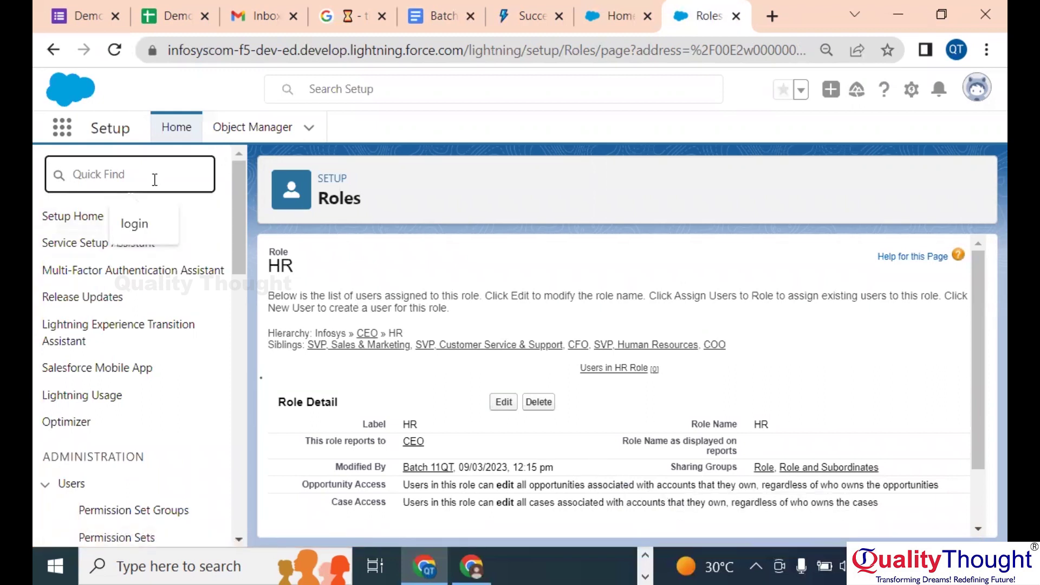
{"action": "type", "text": "role"}
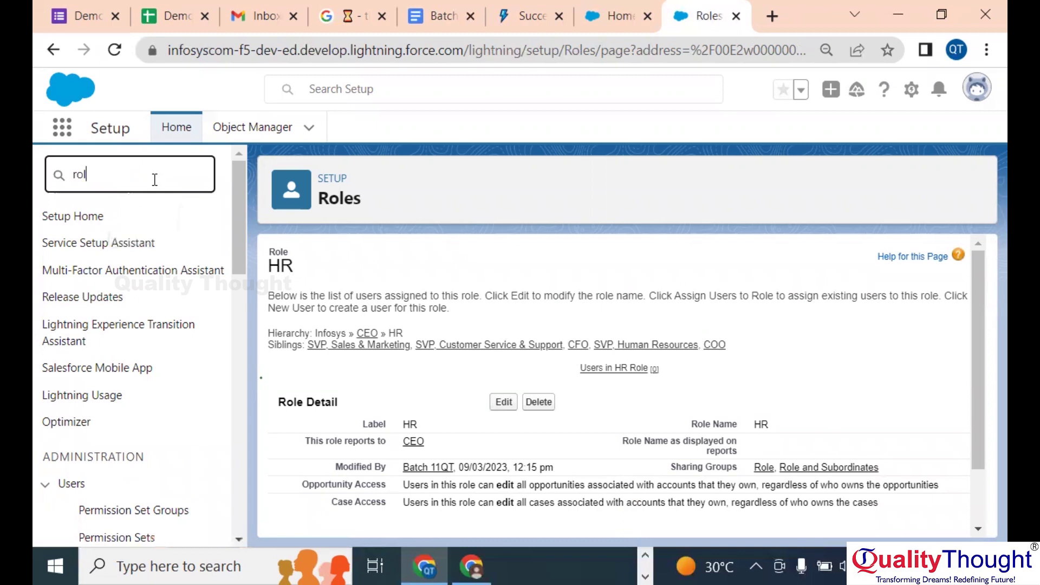
{"action": "left_click", "coordinate": [93, 241]}
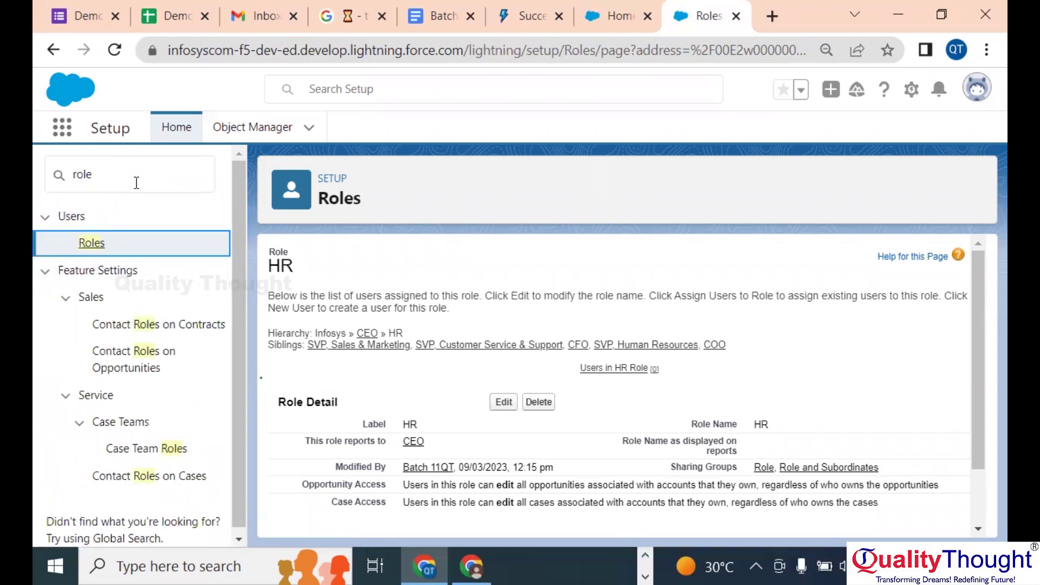
{"action": "double_click", "coordinate": [122, 174]}
{"action": "key", "text": "BackSpace"}
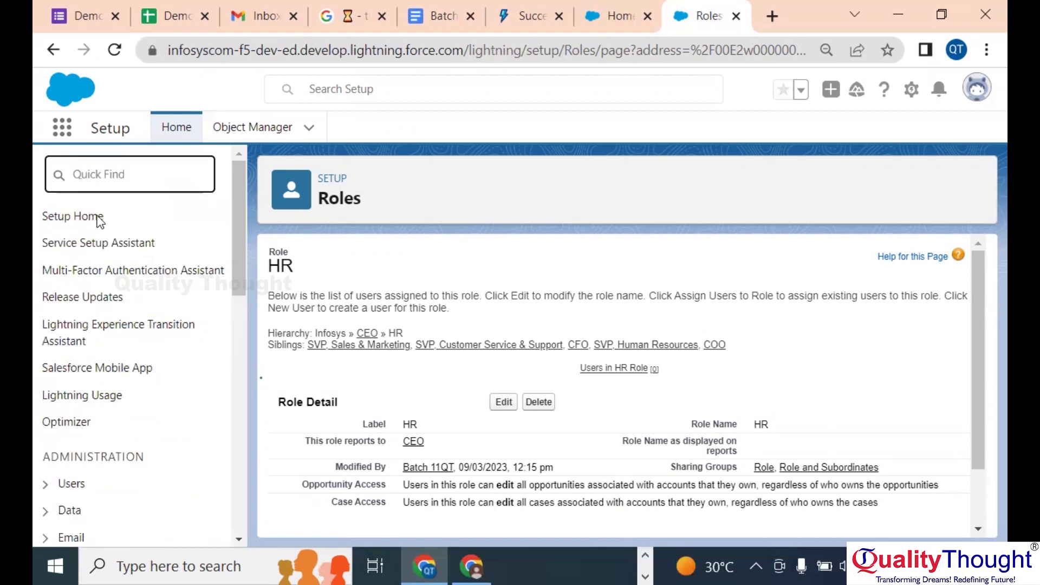
{"action": "type", "text": "roles"}
{"action": "left_click", "coordinate": [92, 242]}
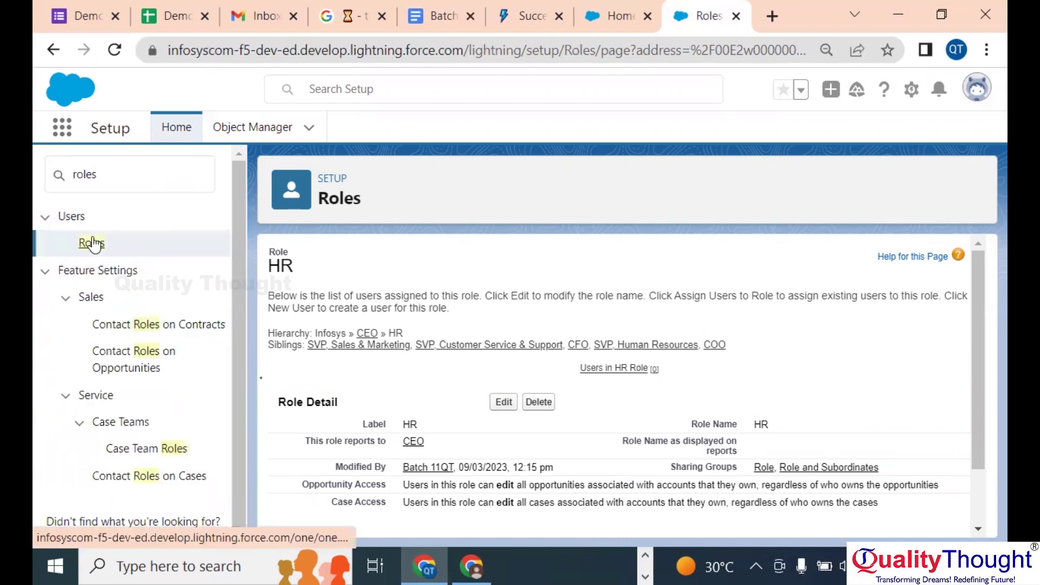
{"action": "scroll", "coordinate": [343, 271], "scroll_direction": "down", "scroll_amount": 2}
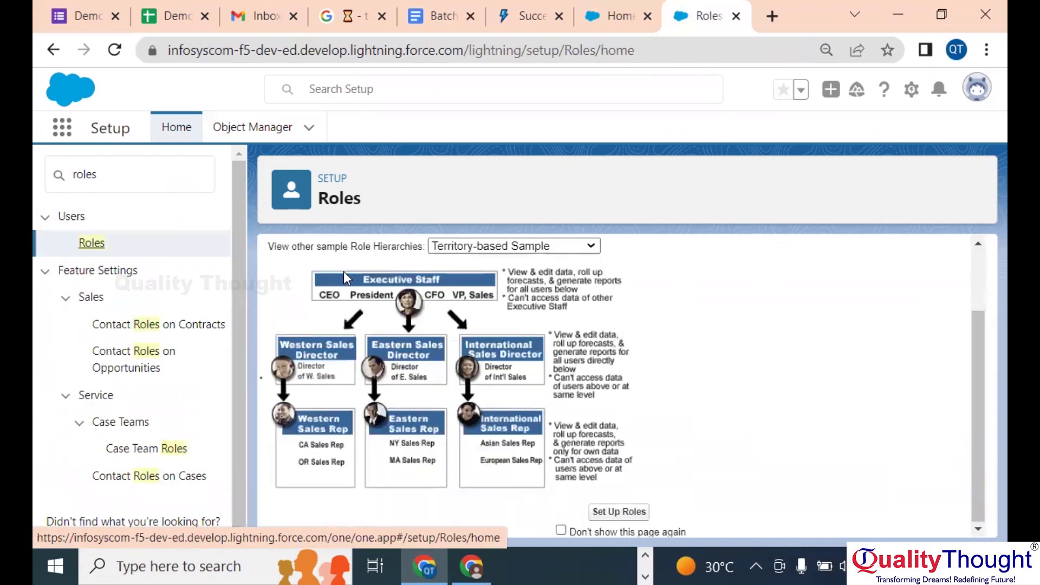
{"action": "left_click", "coordinate": [628, 512]}
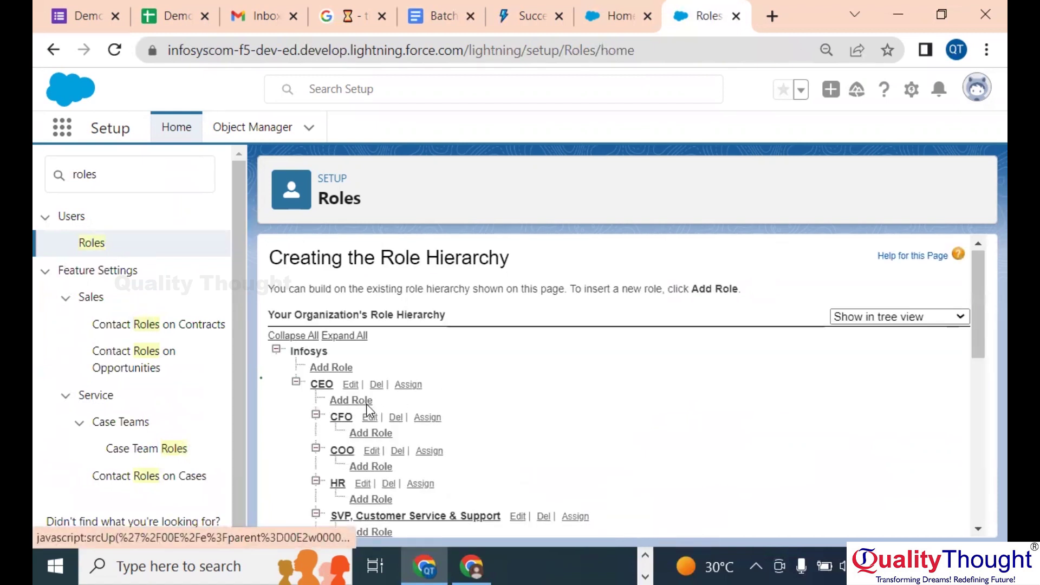
- Check the placement of the HR role beneath CEO in the hierarchy
{"action": "scroll", "coordinate": [367, 405], "scroll_direction": "down", "scroll_amount": 1}
{"action": "scroll", "coordinate": [368, 410], "scroll_direction": "down", "scroll_amount": 2}
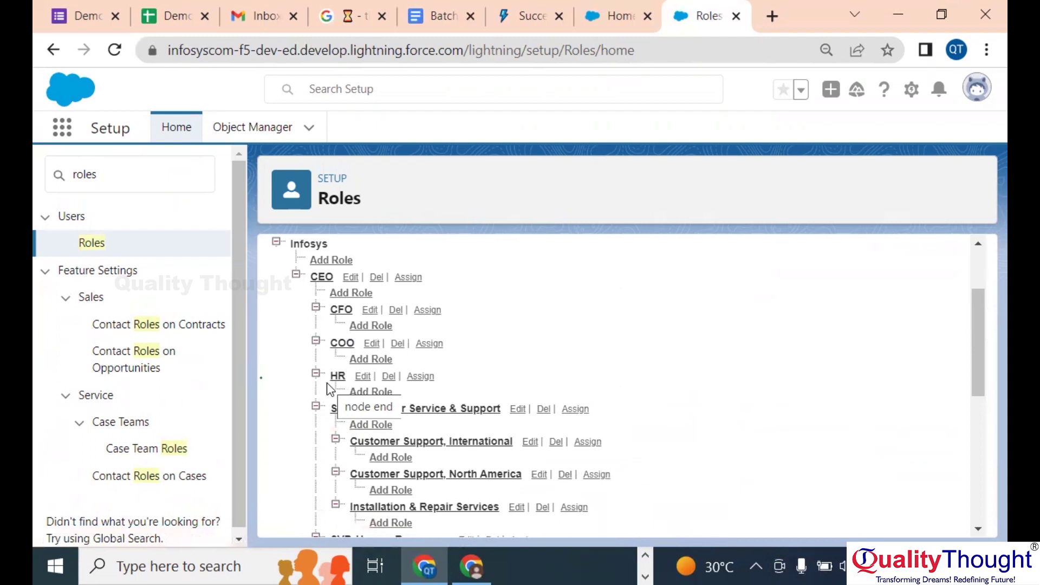
{"action": "scroll", "coordinate": [328, 383], "scroll_direction": "down", "scroll_amount": 2}
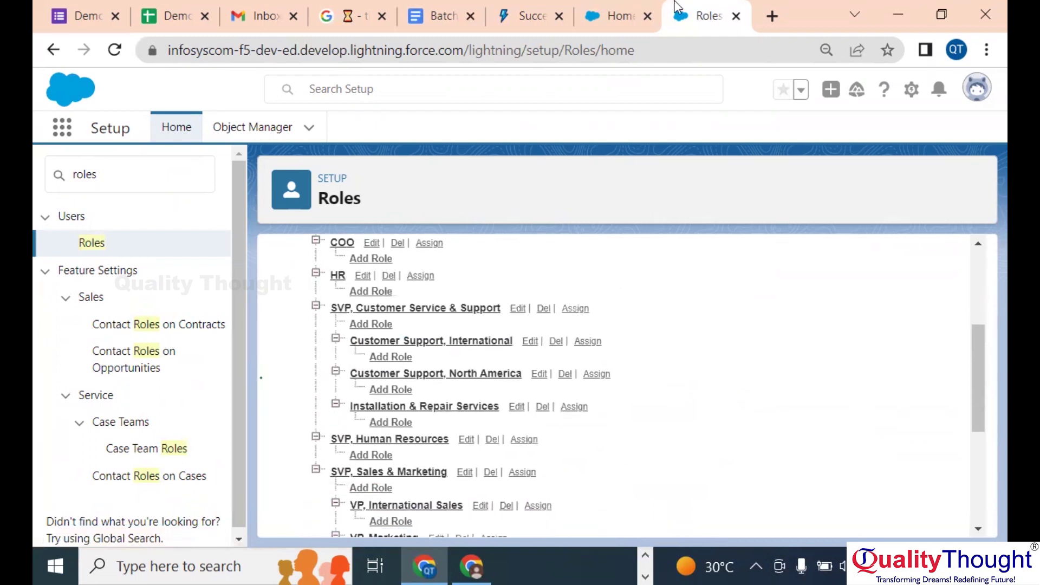
- Return to the Batch 11 document, place its browser tab next to the Salesforce tabs, and highlight the Sales Manager role
{"action": "left_click", "coordinate": [440, 8]}
{"action": "left_click_drag", "start_coordinate": [441, 7], "coordinate": [512, 8]}
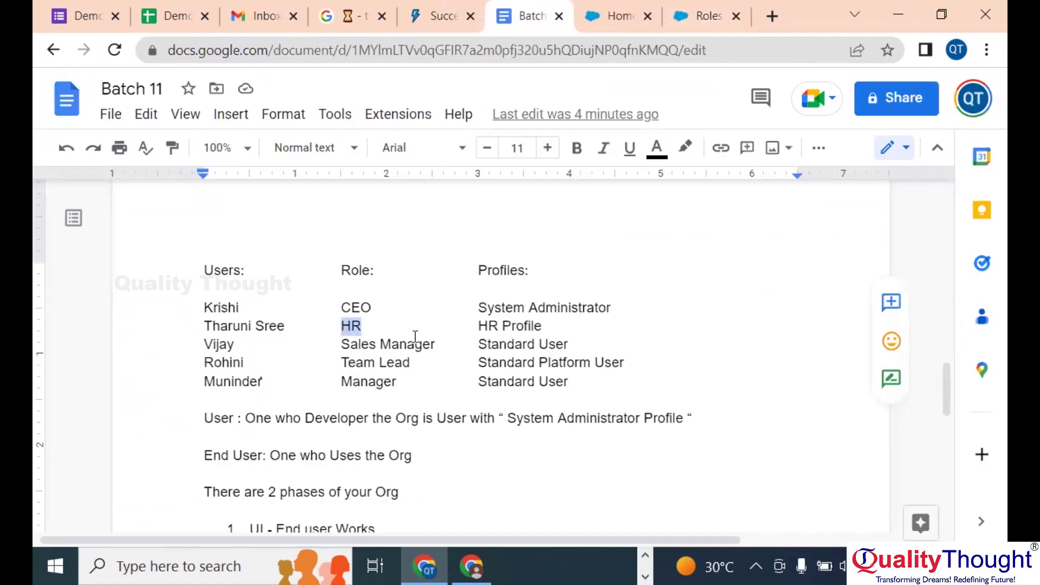
{"action": "left_click_drag", "start_coordinate": [436, 345], "coordinate": [341, 338]}
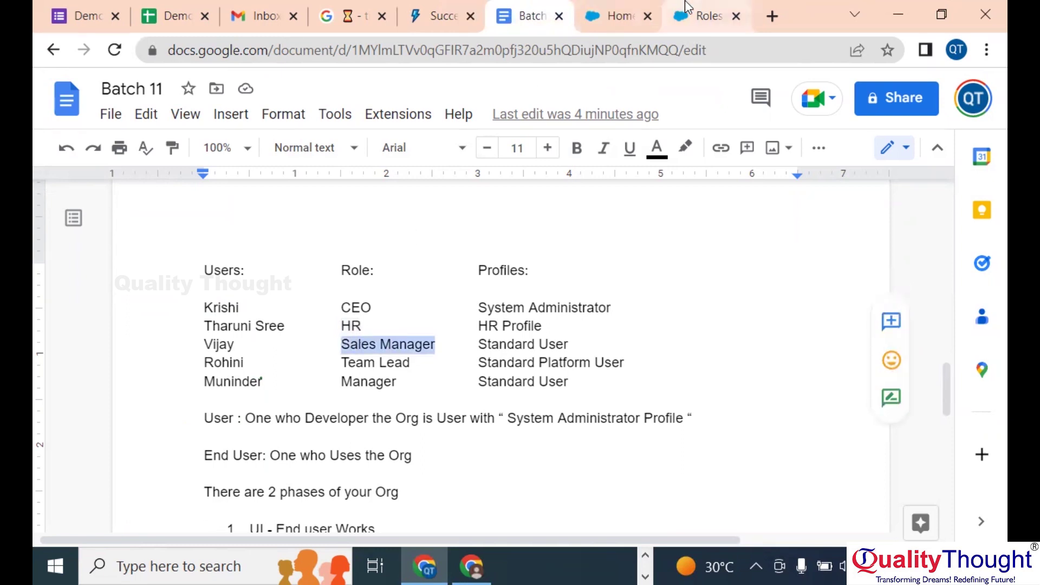
- In the Salesforce role hierarchy, examine the roles under SVP, Sales & Marketing for where a Sales Manager would fit
{"action": "left_click", "coordinate": [699, 16]}
{"action": "scroll", "coordinate": [479, 297], "scroll_direction": "down", "scroll_amount": 3}
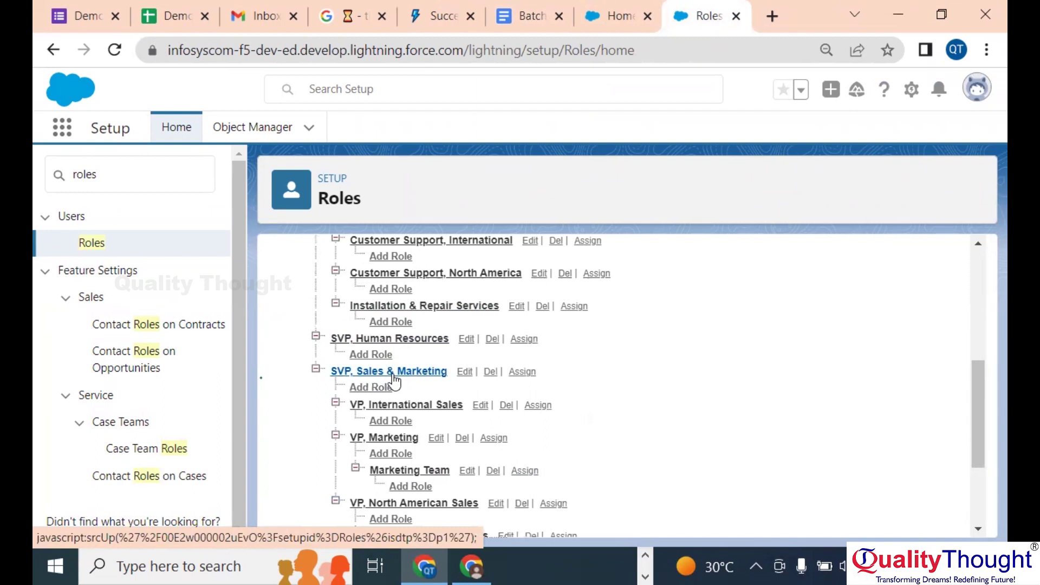
{"action": "scroll", "coordinate": [394, 381], "scroll_direction": "down", "scroll_amount": 3}
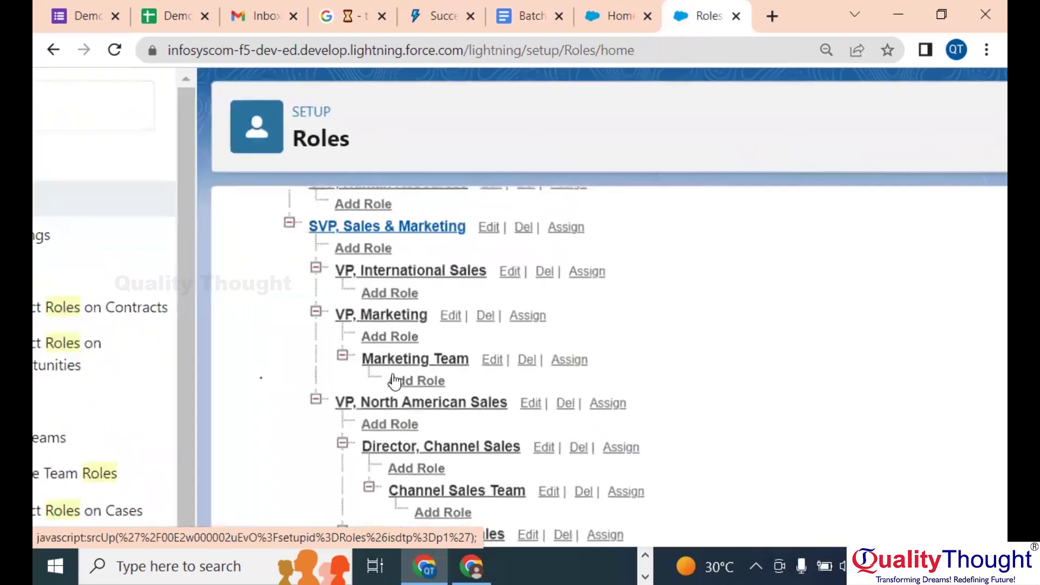
{"action": "scroll", "coordinate": [396, 339], "scroll_direction": "up", "scroll_amount": 5}
{"action": "scroll", "coordinate": [396, 338], "scroll_direction": "right", "scroll_amount": 3}
{"action": "scroll", "coordinate": [396, 339], "scroll_direction": "down", "scroll_amount": 1}
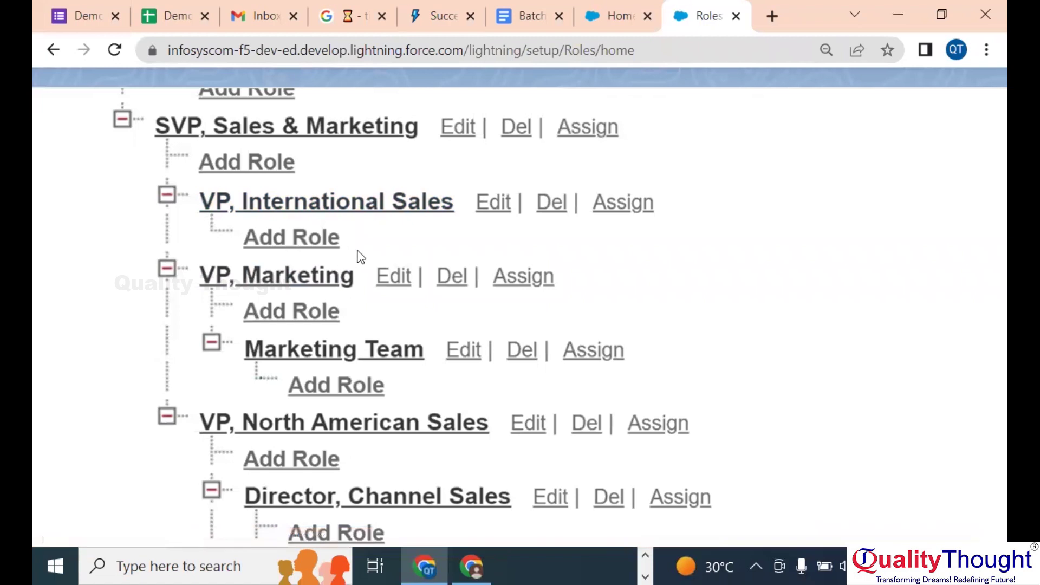
{"action": "scroll", "coordinate": [322, 349], "scroll_direction": "down", "scroll_amount": 1}
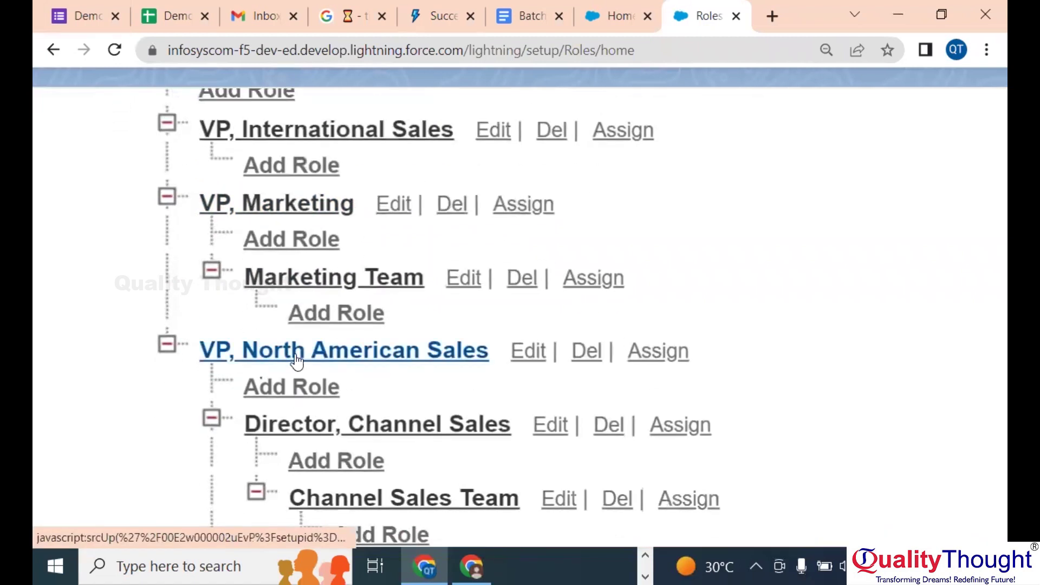
{"action": "key", "text": "ctrl+minus"}
{"action": "key", "text": "ctrl+minus"}
{"action": "key", "text": "ctrl+minus"}
{"action": "key", "text": "ctrl+minus"}
{"action": "key", "text": "ctrl+minus"}
{"action": "scroll", "coordinate": [296, 360], "scroll_direction": "down", "scroll_amount": 1}
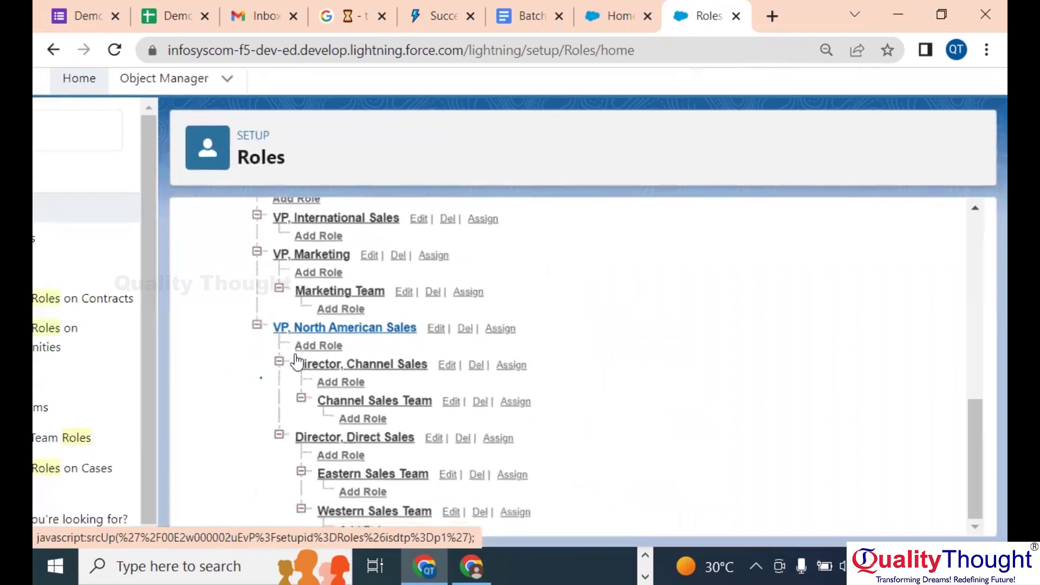
{"action": "scroll", "coordinate": [262, 306], "scroll_direction": "up", "scroll_amount": 1}
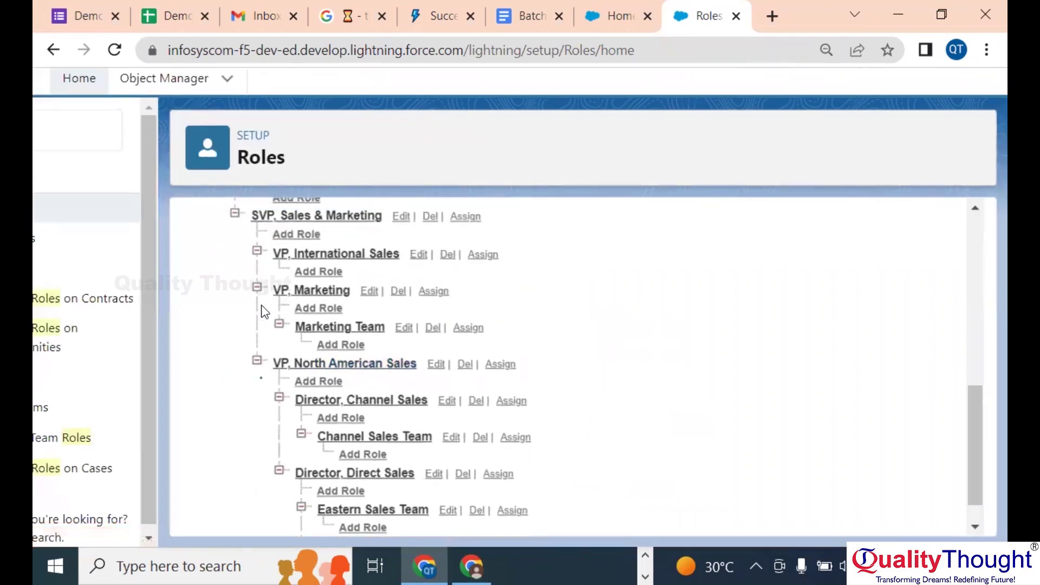
{"action": "scroll", "coordinate": [299, 283], "scroll_direction": "up", "scroll_amount": 1}
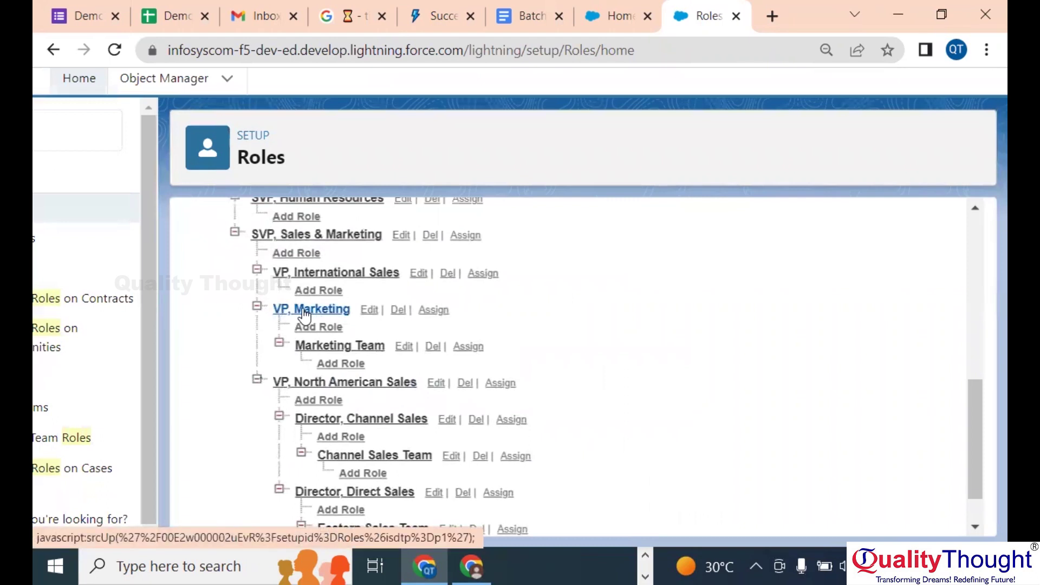
{"action": "scroll", "coordinate": [304, 315], "scroll_direction": "up", "scroll_amount": 3}
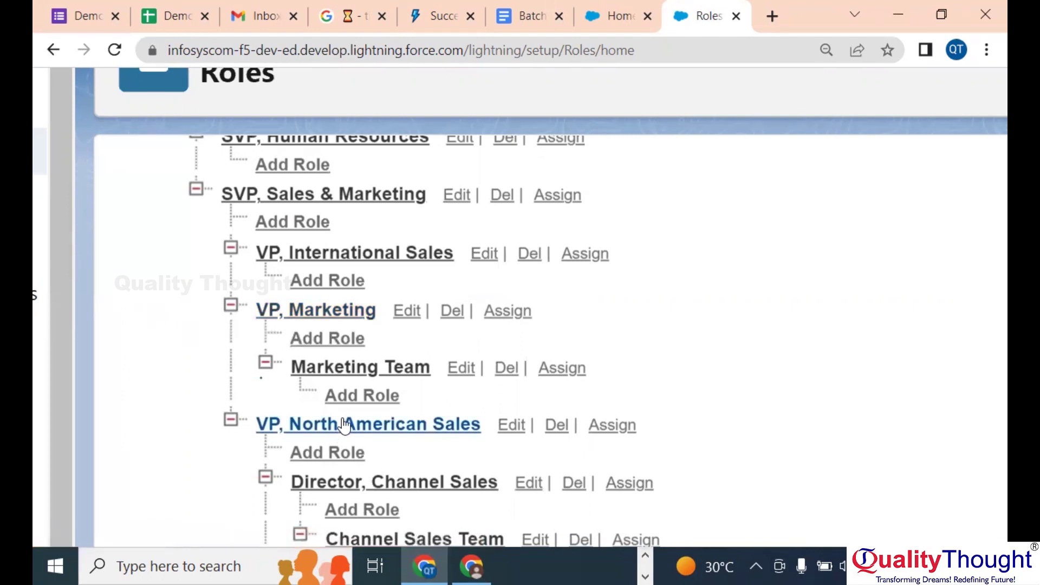
- Add a Sales Manager role reporting to VP, Marketing, save it, and start another new role
{"action": "left_click", "coordinate": [330, 340]}
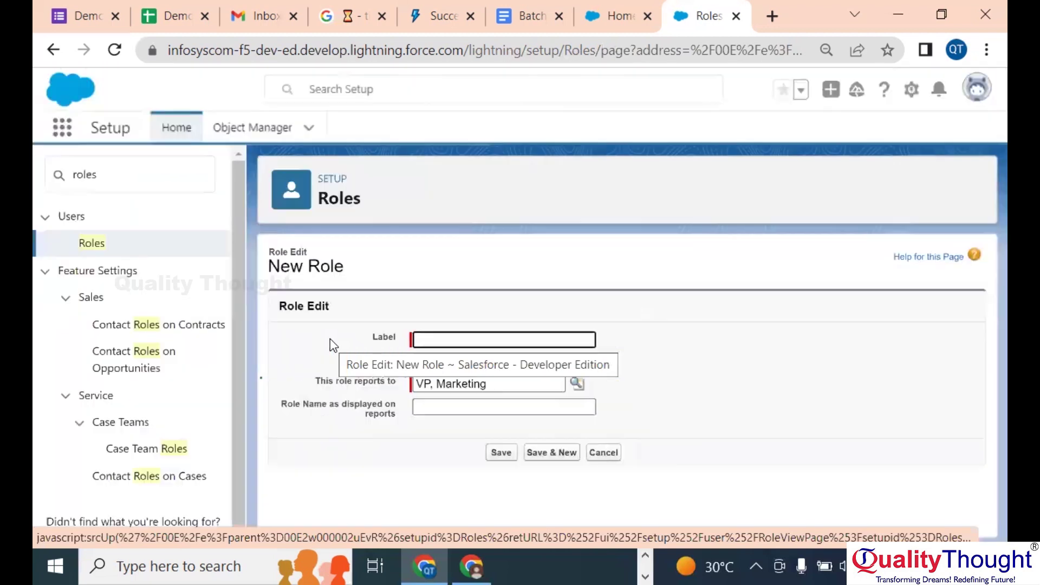
{"action": "key", "text": "ctrl+plus"}
{"action": "key", "text": "ctrl+plus"}
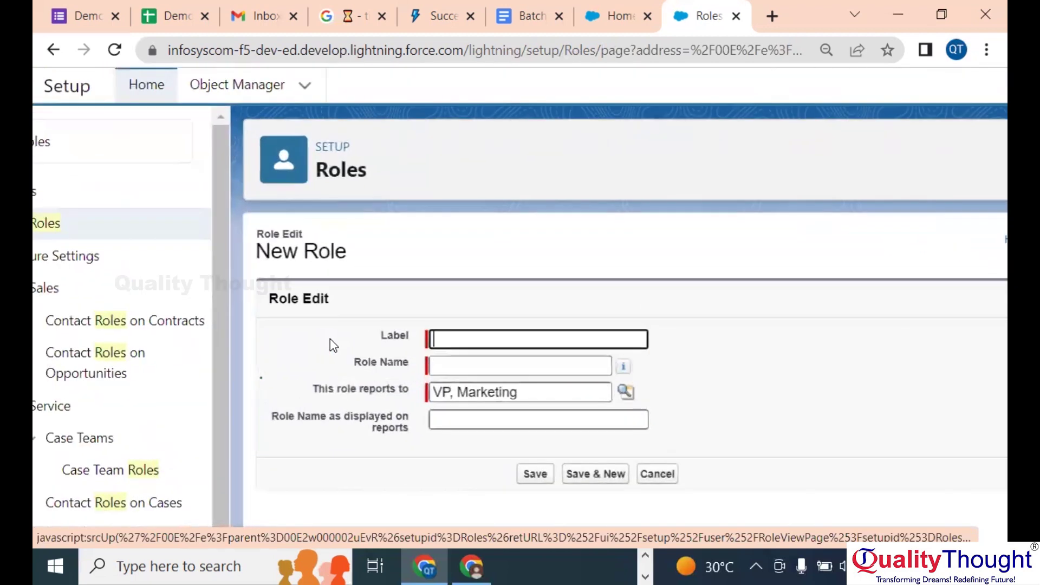
{"action": "type", "text": "Sales Manager"}
{"action": "left_click", "coordinate": [791, 362]}
{"action": "scroll", "coordinate": [791, 362], "scroll_direction": "down", "scroll_amount": 1}
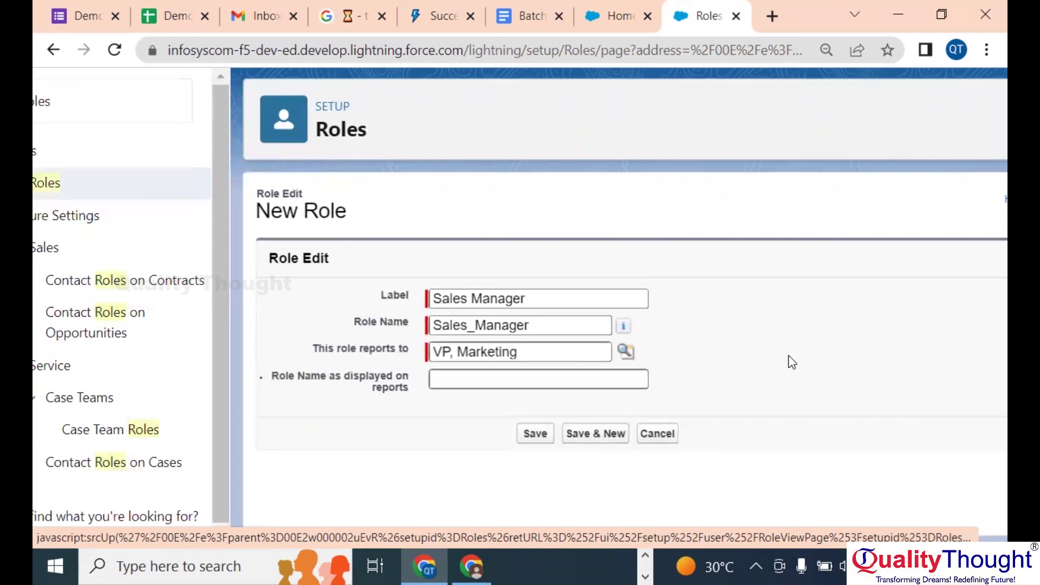
{"action": "left_click", "coordinate": [573, 435]}
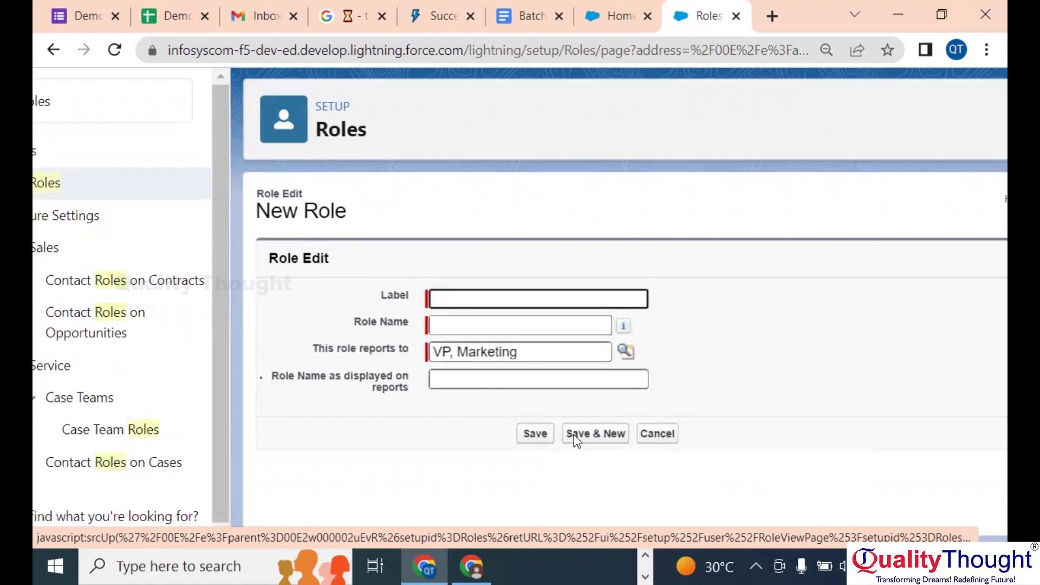
- Return to the Batch 11 document and highlight the Manager role in the role list
{"action": "key", "text": "alt+Tab"}
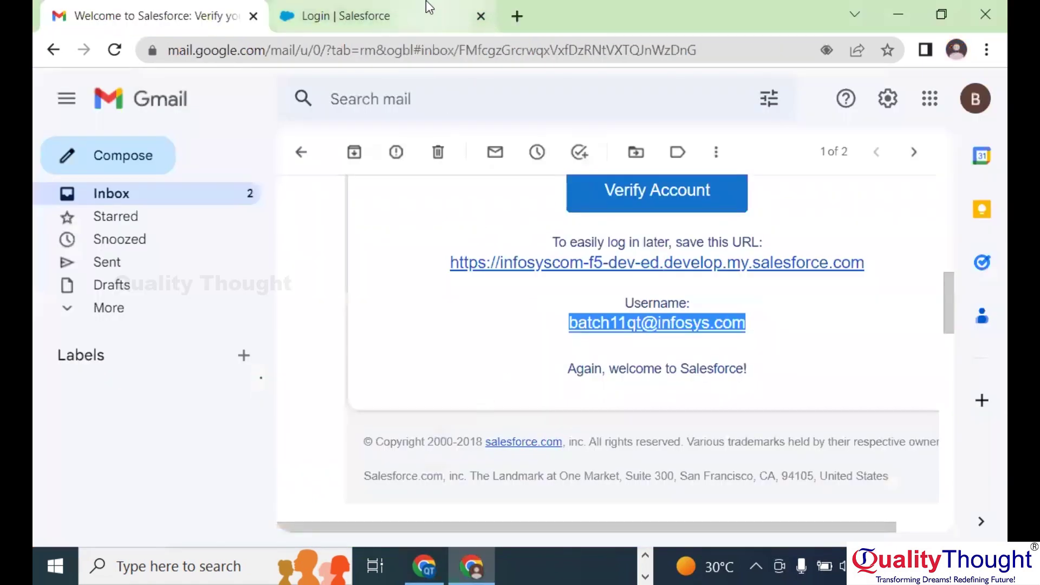
{"action": "key", "text": "alt+Tab"}
{"action": "left_click", "coordinate": [519, 14]}
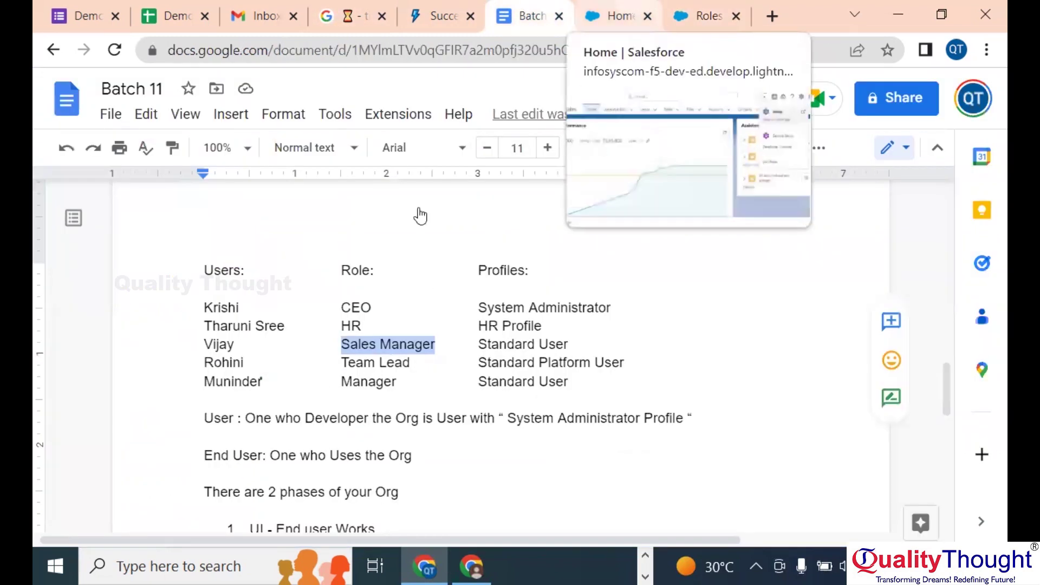
{"action": "left_click", "coordinate": [395, 377]}
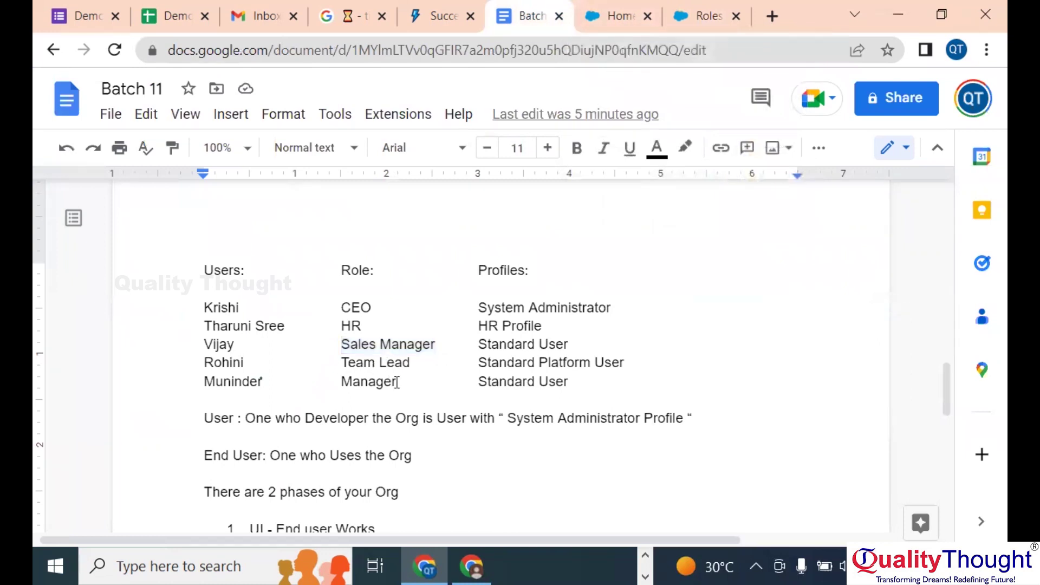
{"action": "double_click", "coordinate": [386, 383]}
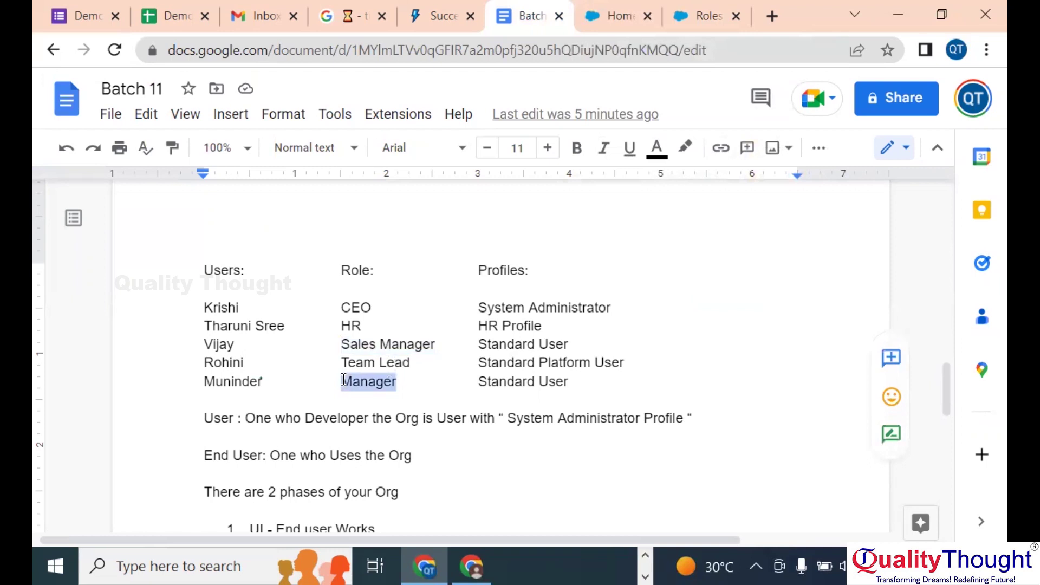
- Back in the Salesforce new role form, enter Manager as the label and let the role name fill in from it
{"action": "left_click", "coordinate": [710, 7]}
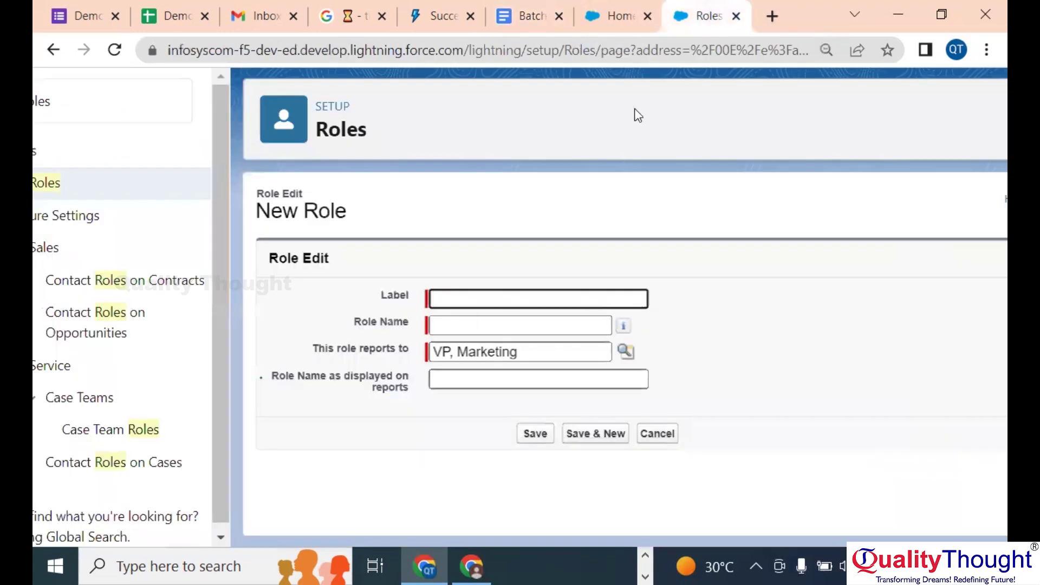
{"action": "left_click", "coordinate": [542, 305]}
{"action": "type", "text": "Manager"}
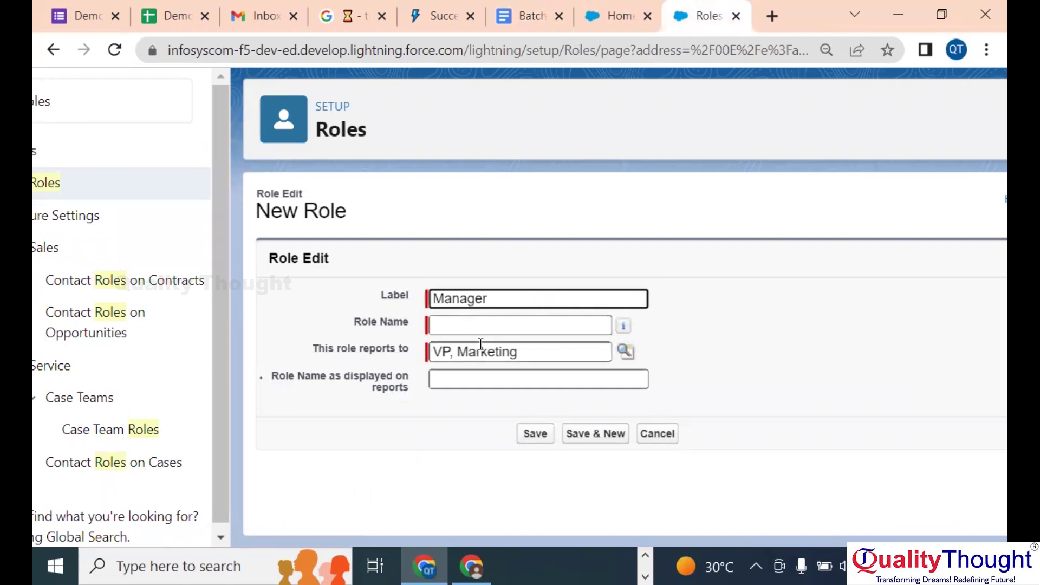
{"action": "left_click", "coordinate": [543, 322]}
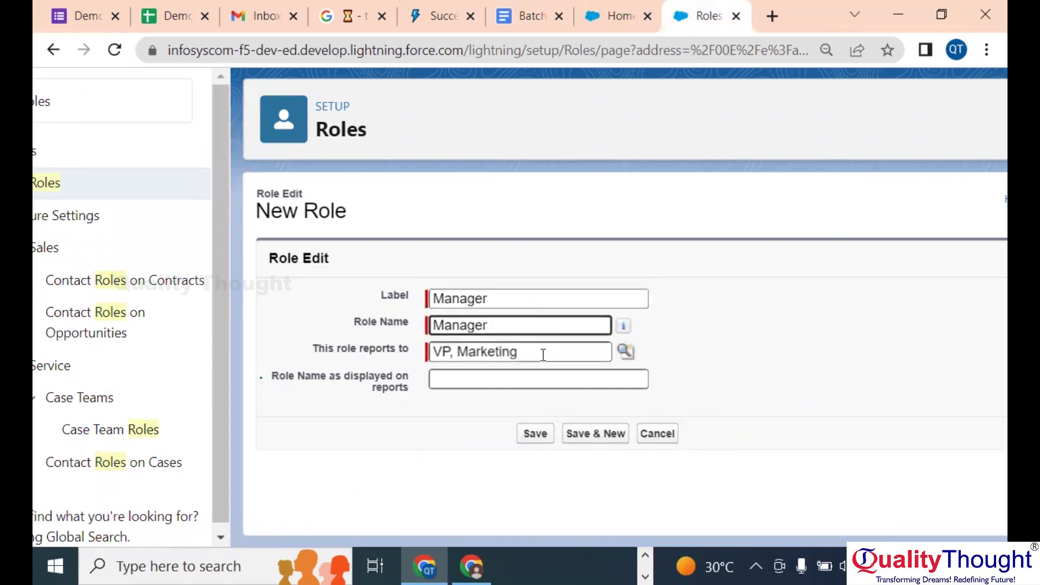
- Make the Manager role report to CEO, save it, and start another new role
{"action": "triple_click", "coordinate": [587, 353]}
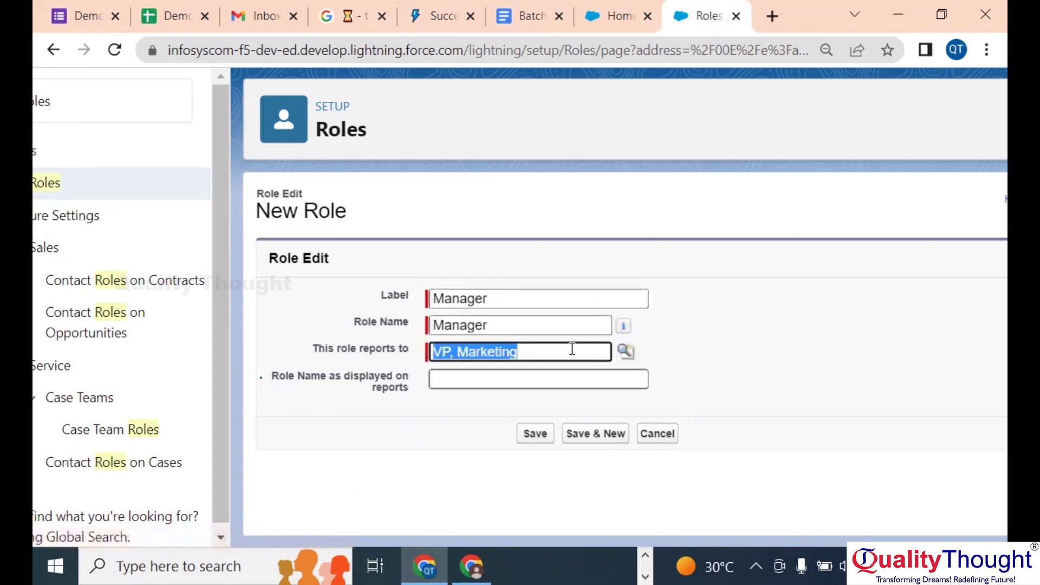
{"action": "left_click", "coordinate": [519, 351]}
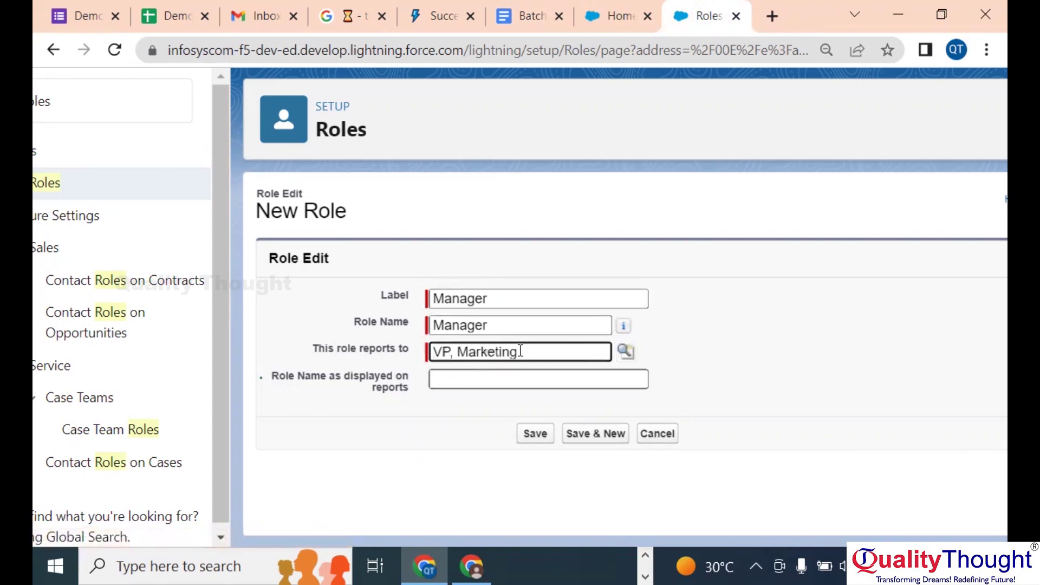
{"action": "triple_click", "coordinate": [551, 351]}
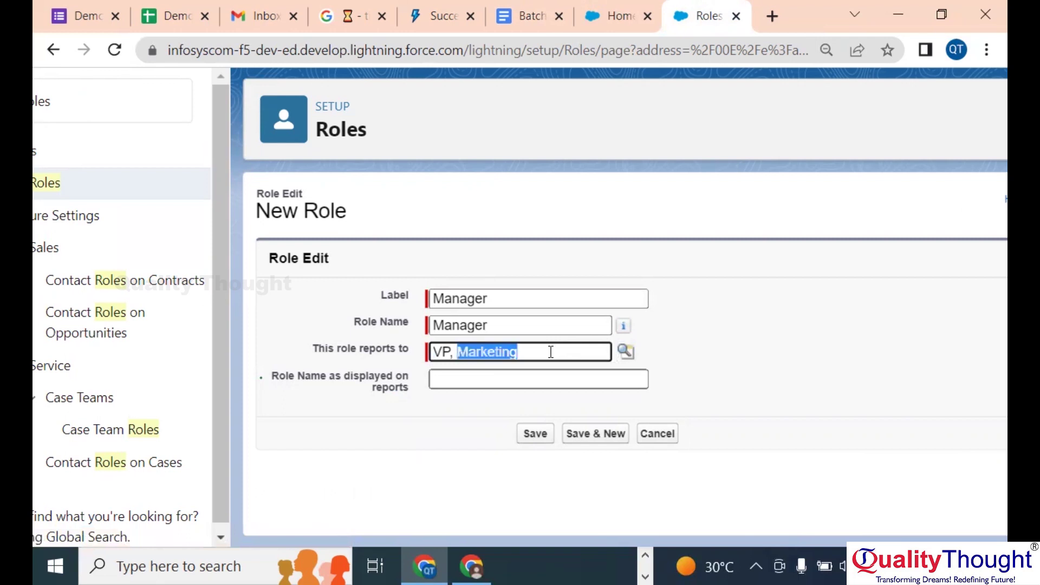
{"action": "left_click", "coordinate": [624, 353]}
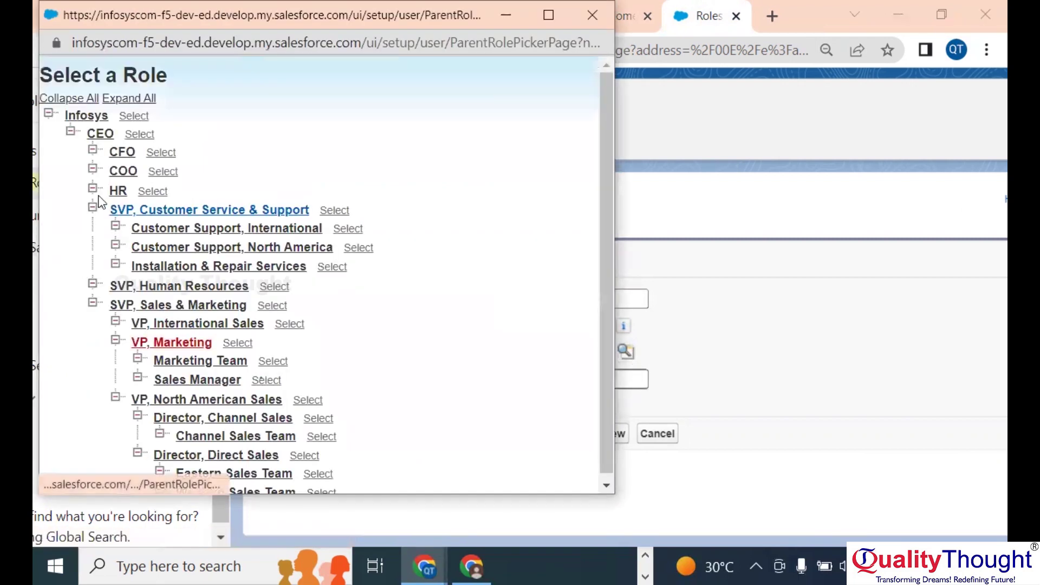
{"action": "left_click", "coordinate": [152, 136]}
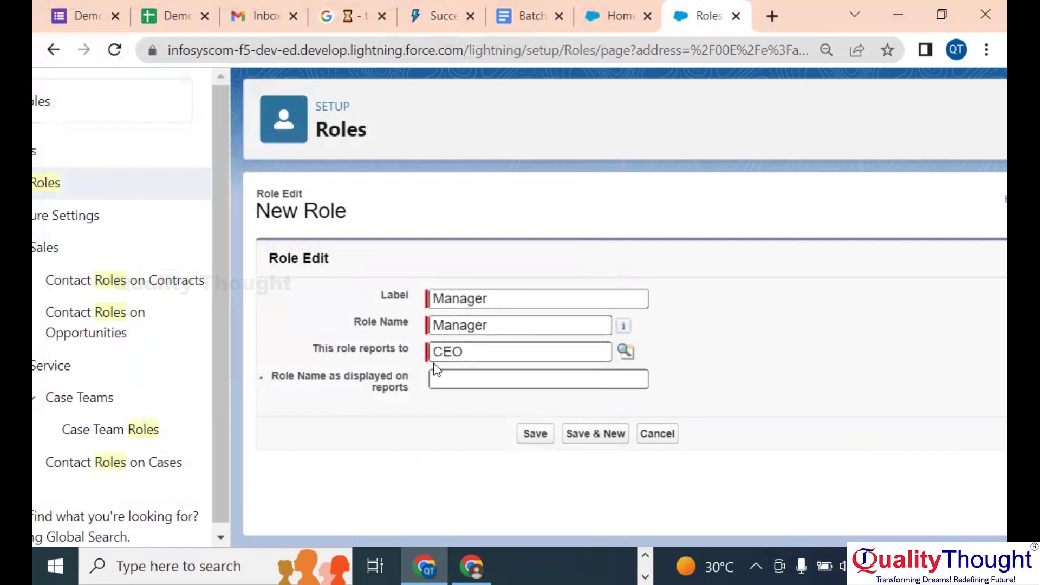
{"action": "left_click", "coordinate": [599, 438]}
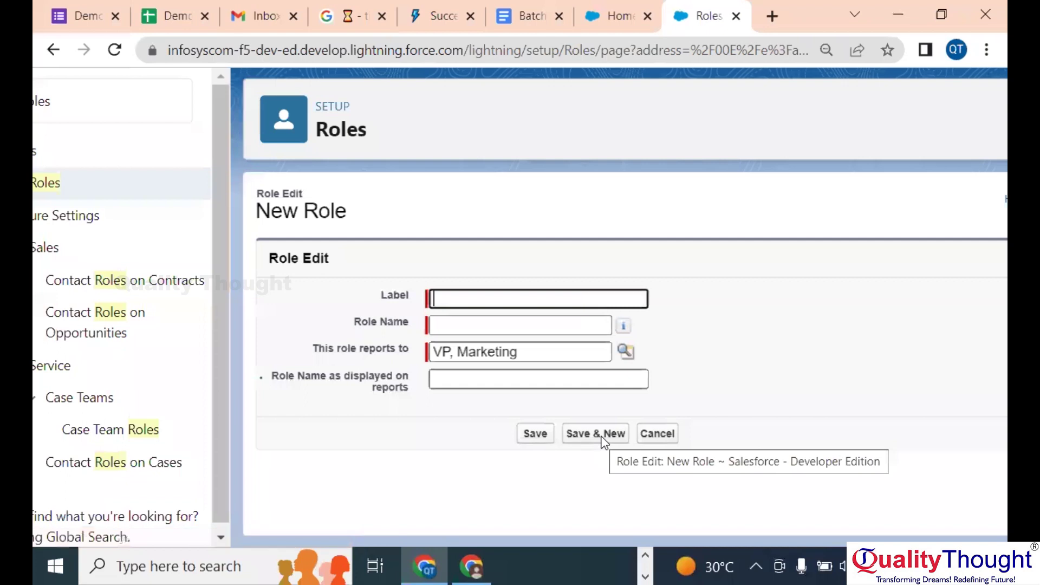
- Enter Leam Lead as the new role's label, and view the available parent roles without choosing one
{"action": "type", "text": "Leaa"}
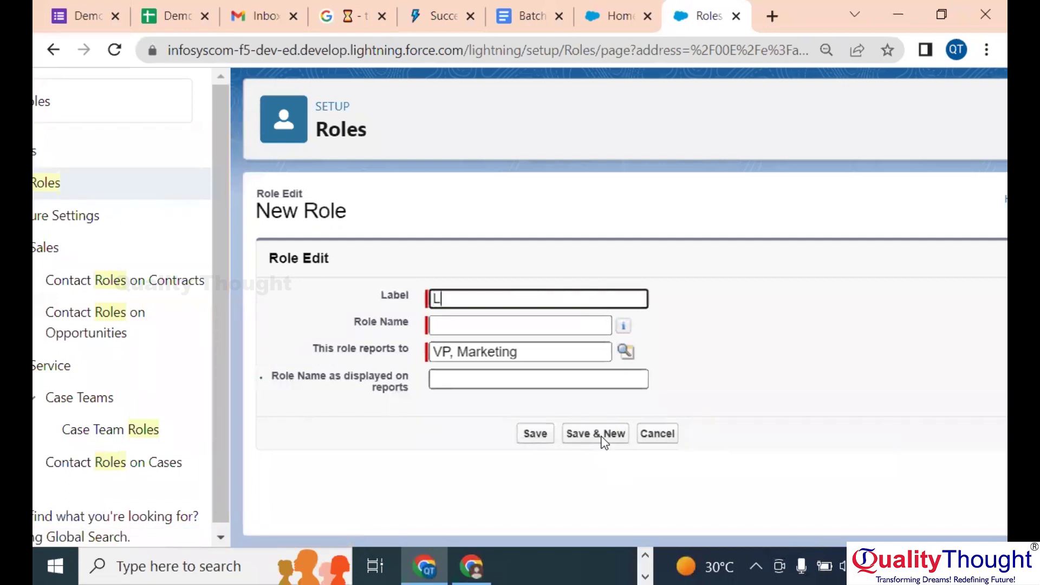
{"action": "key", "text": "BackSpace"}
{"action": "type", "text": "m Lead"}
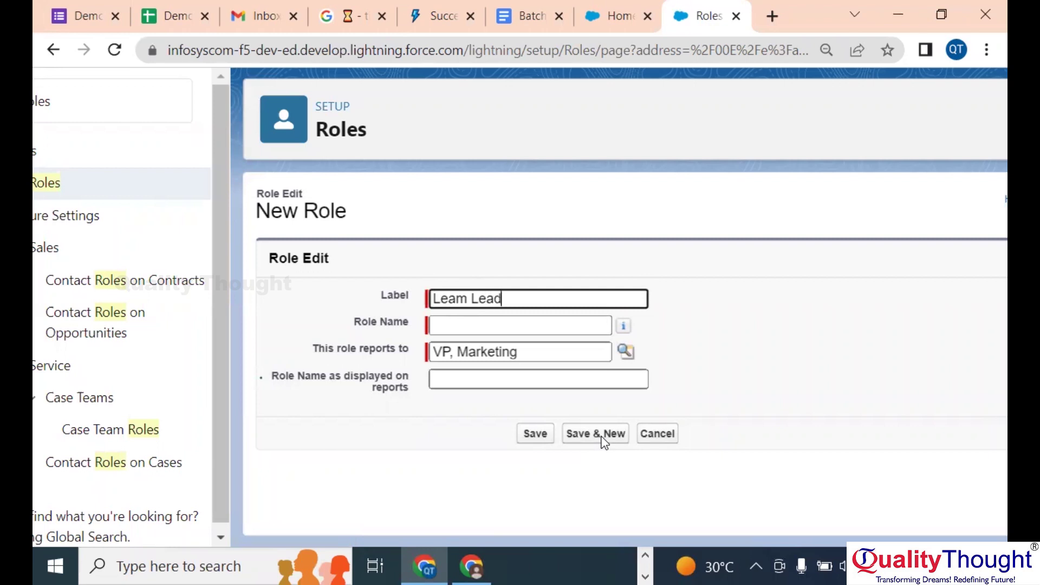
{"action": "key", "text": "Tab"}
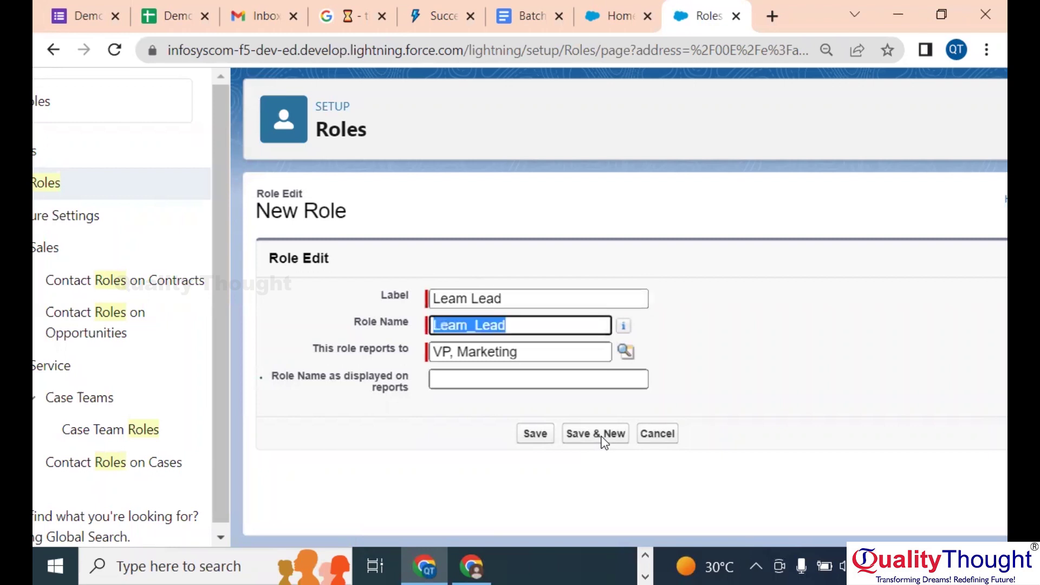
{"action": "left_click", "coordinate": [626, 353]}
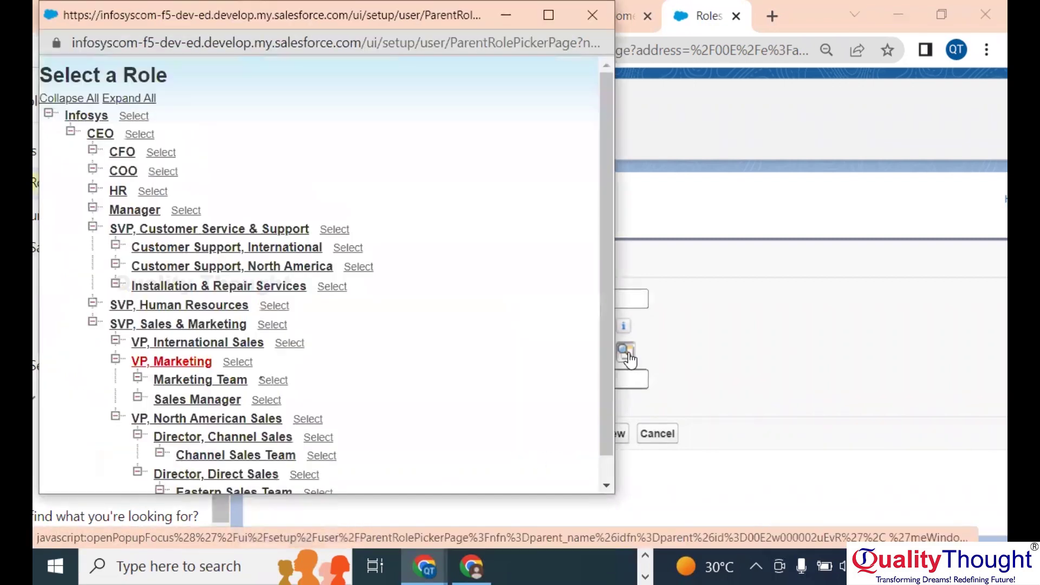
{"action": "left_click", "coordinate": [592, 14]}
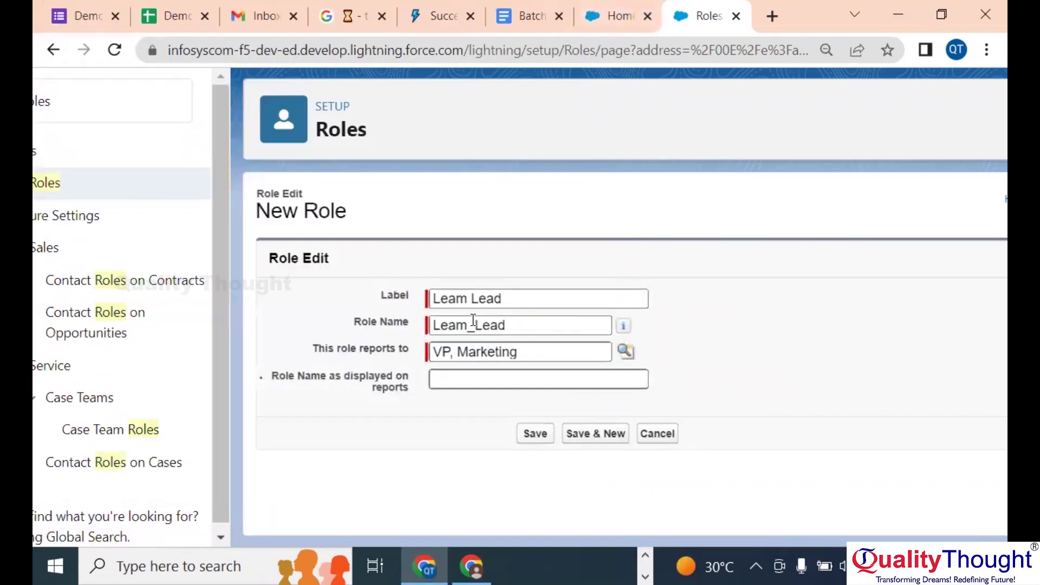
- Change the new role's label to Tam Lead and its role name to Team_Lead
{"action": "left_click", "coordinate": [441, 298]}
{"action": "key", "text": "BackSpace"}
{"action": "key", "text": "Delete"}
{"action": "type", "text": "T"}
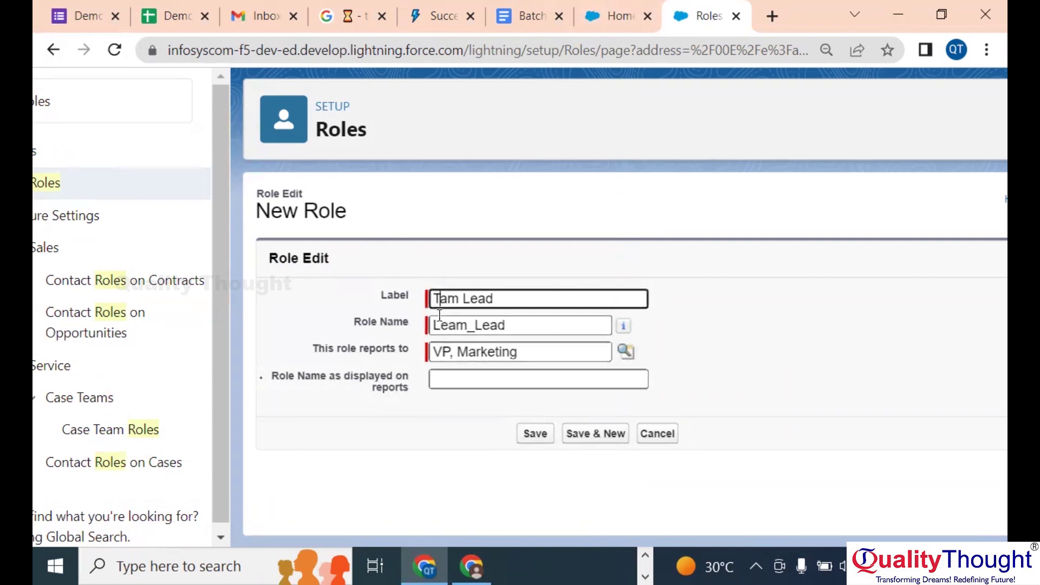
{"action": "left_click", "coordinate": [437, 324]}
{"action": "key", "text": "Delete"}
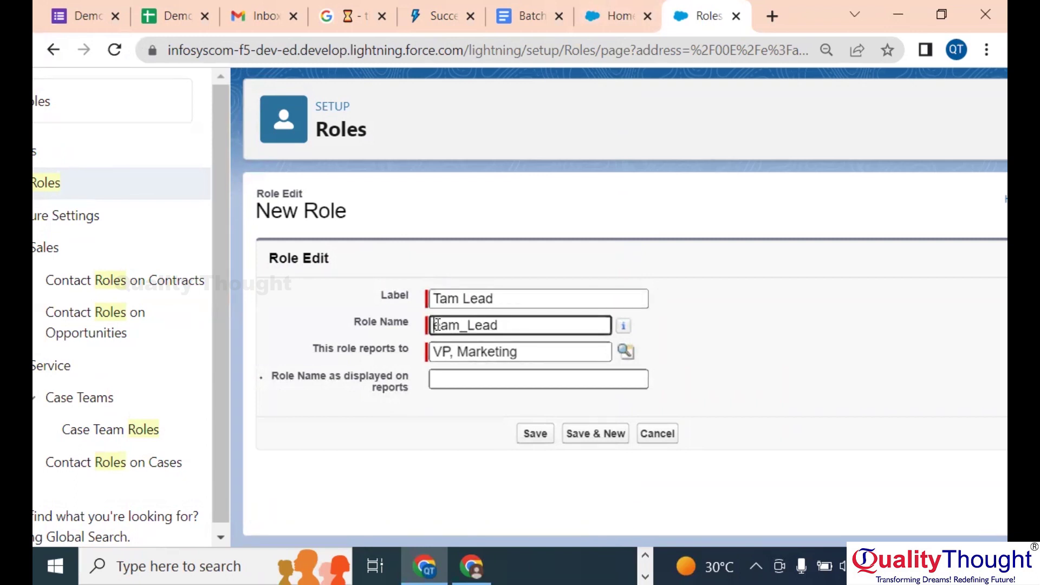
{"action": "type", "text": "T"}
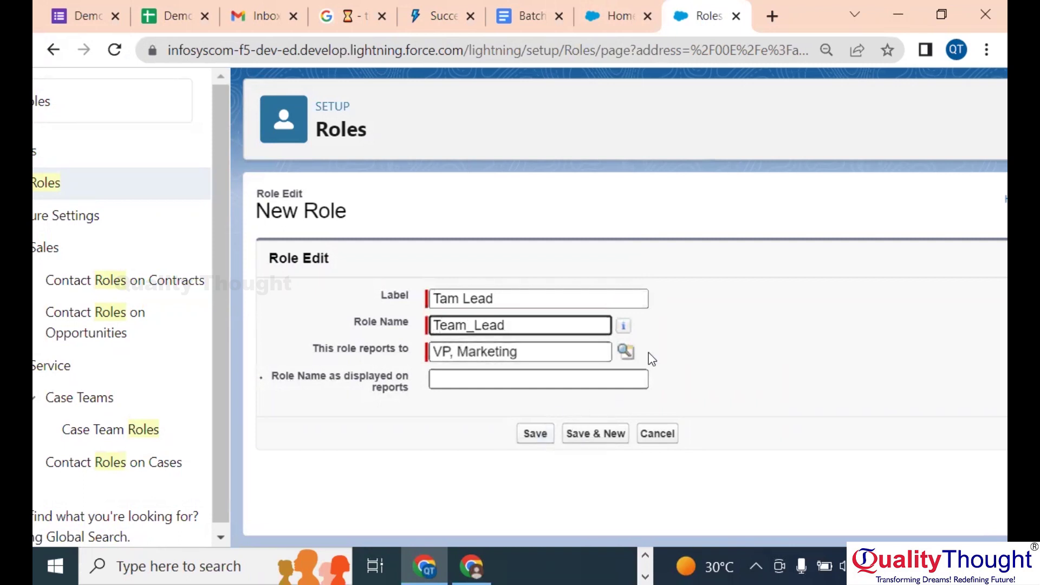
- Make the Team_Lead role report to Manager and save the role
{"action": "left_click", "coordinate": [626, 351]}
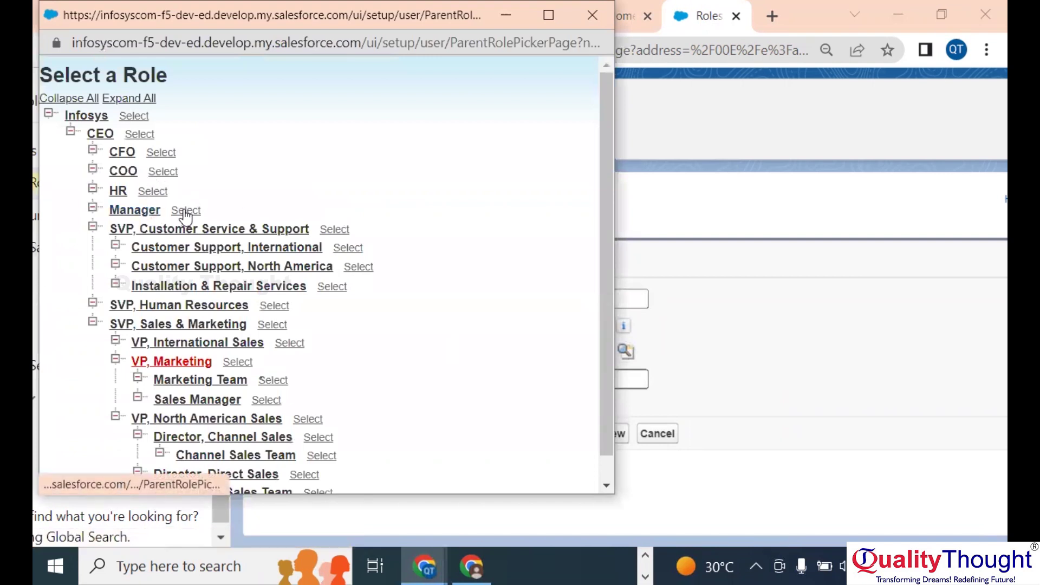
{"action": "left_click", "coordinate": [184, 211]}
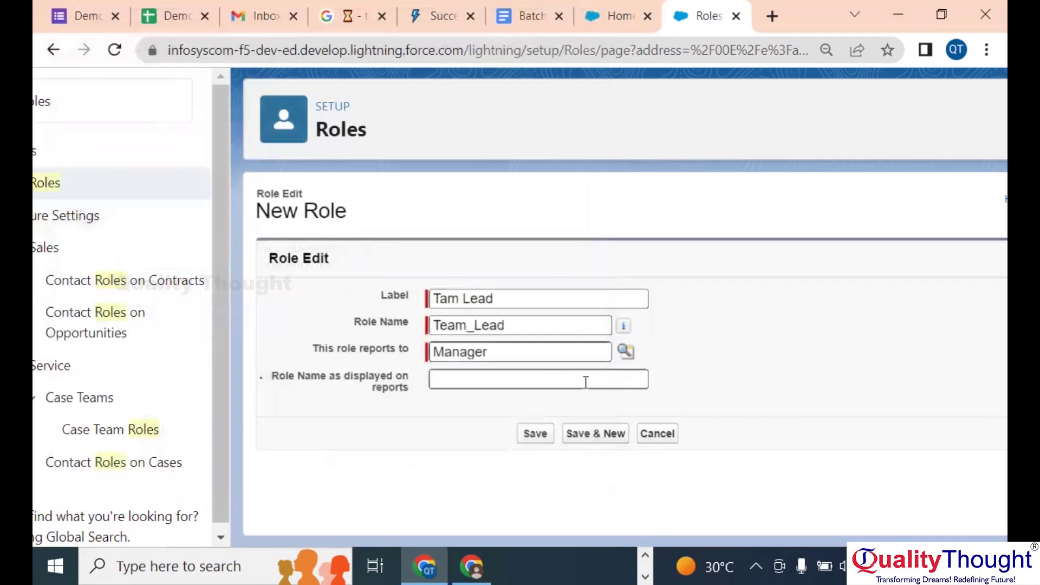
{"action": "left_click", "coordinate": [538, 437]}
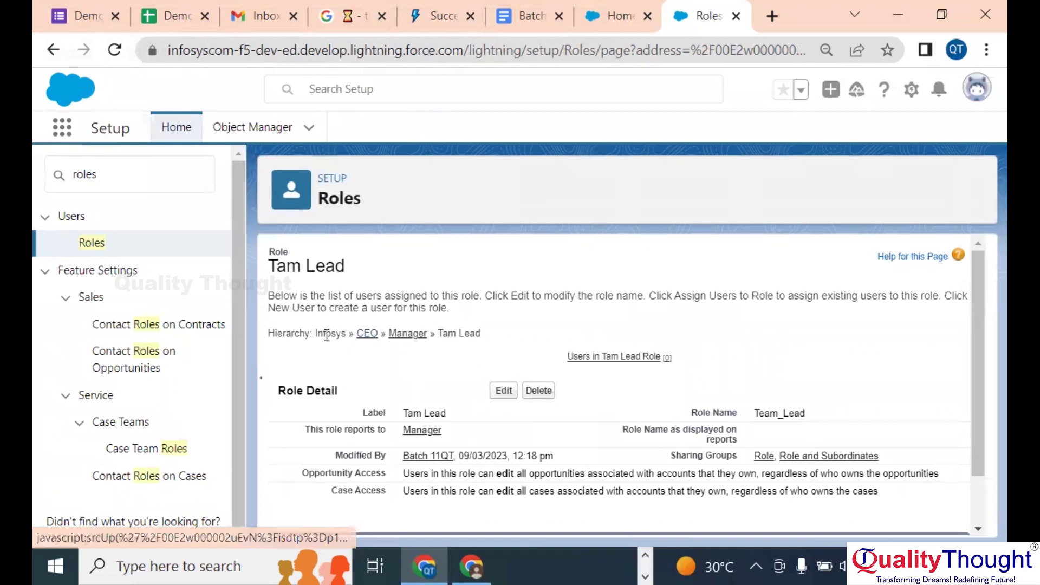
- View the CEO role's details, and reopen the organization's role hierarchy from the Roles page
{"action": "left_click", "coordinate": [367, 335]}
{"action": "scroll", "coordinate": [443, 372], "scroll_direction": "down", "scroll_amount": 1}
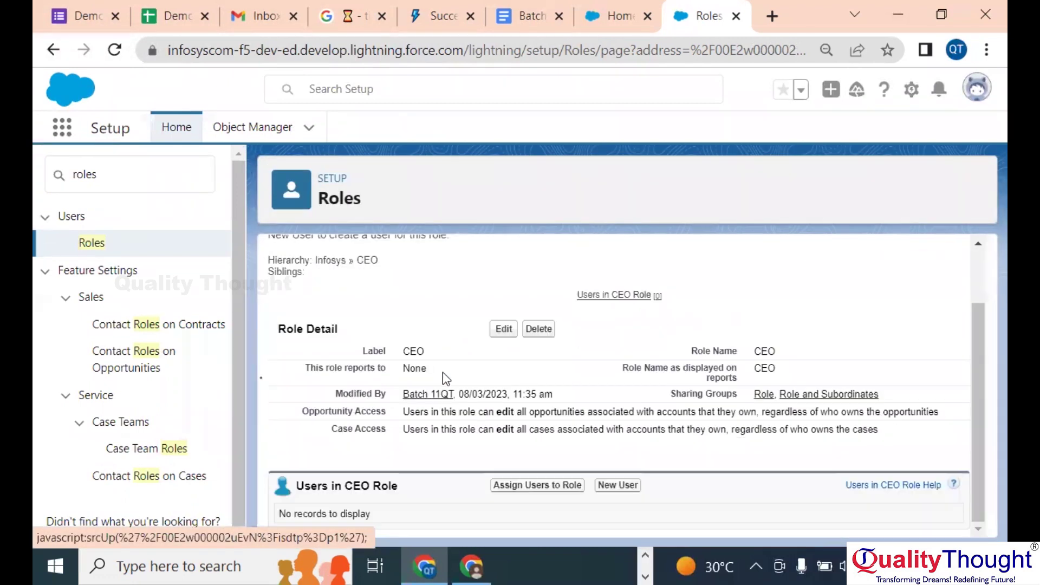
{"action": "left_click", "coordinate": [81, 242]}
{"action": "scroll", "coordinate": [526, 407], "scroll_direction": "down", "scroll_amount": 2}
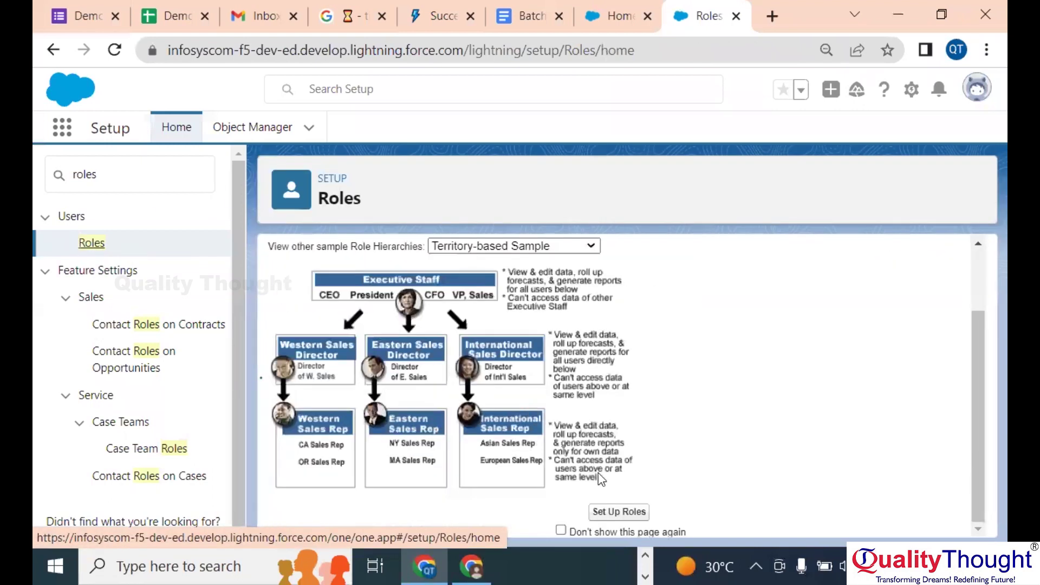
{"action": "left_click", "coordinate": [629, 511]}
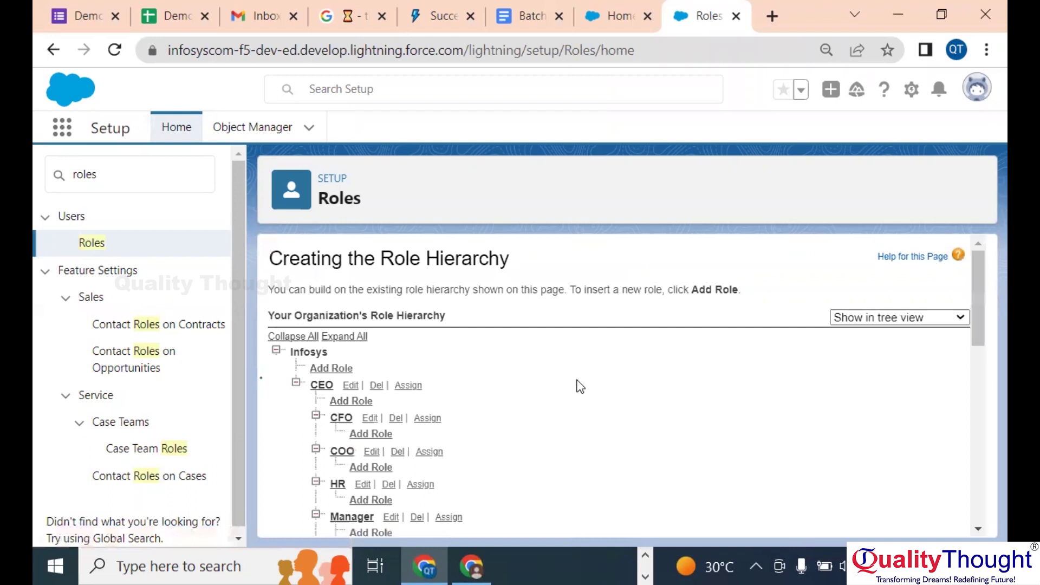
- Examine the placement of the HR, Manager and Tam Lead roles under CEO in the hierarchy
{"action": "scroll", "coordinate": [579, 386], "scroll_direction": "down", "scroll_amount": 2}
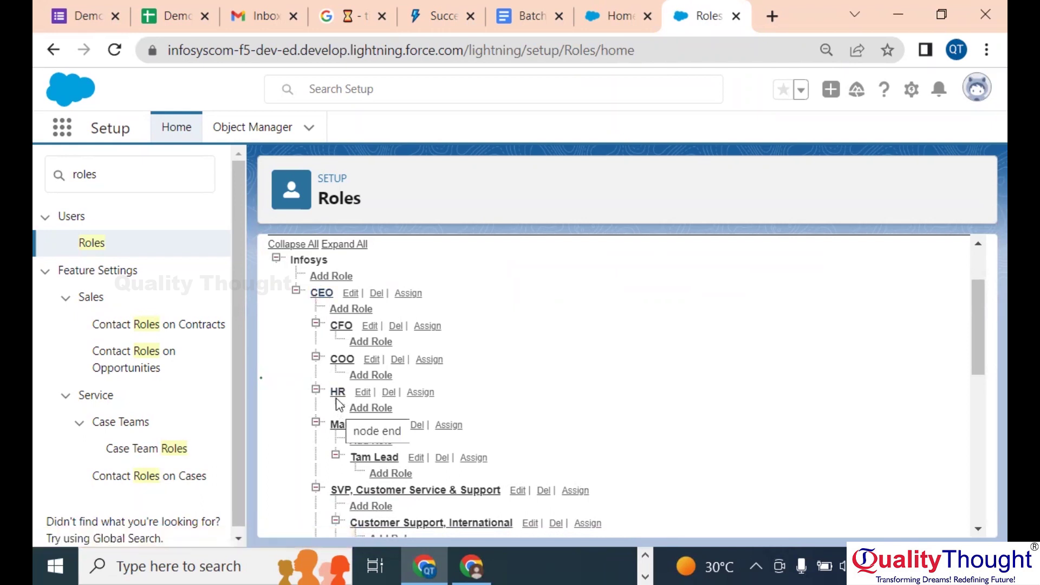
{"action": "scroll", "coordinate": [343, 431], "scroll_direction": "down", "scroll_amount": 1}
{"action": "scroll", "coordinate": [343, 431], "scroll_direction": "down", "scroll_amount": 1}
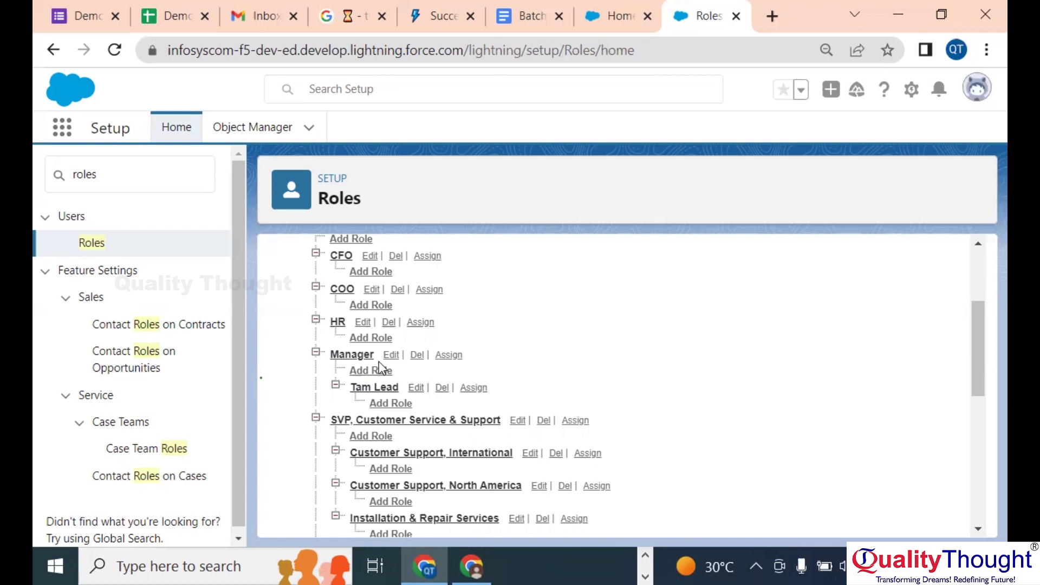
{"action": "scroll", "coordinate": [504, 290], "scroll_direction": "up", "scroll_amount": 3}
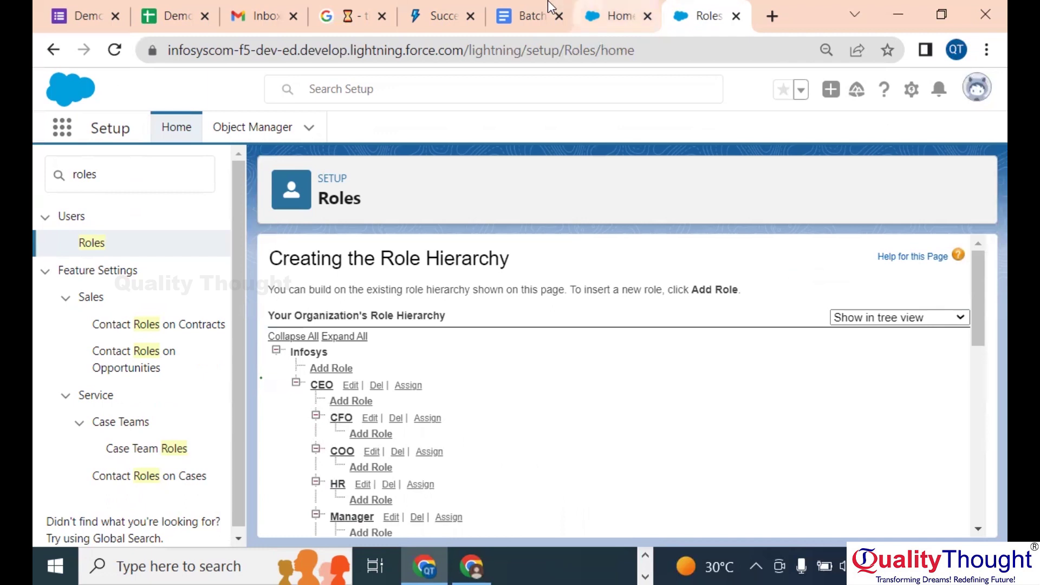
- Switch to the Batch 11 document and add a new line below the Setup >> Quick Find >> Roles >> Setup Roles path
{"action": "left_click", "coordinate": [525, 2]}
{"action": "scroll", "coordinate": [467, 295], "scroll_direction": "down", "scroll_amount": 5}
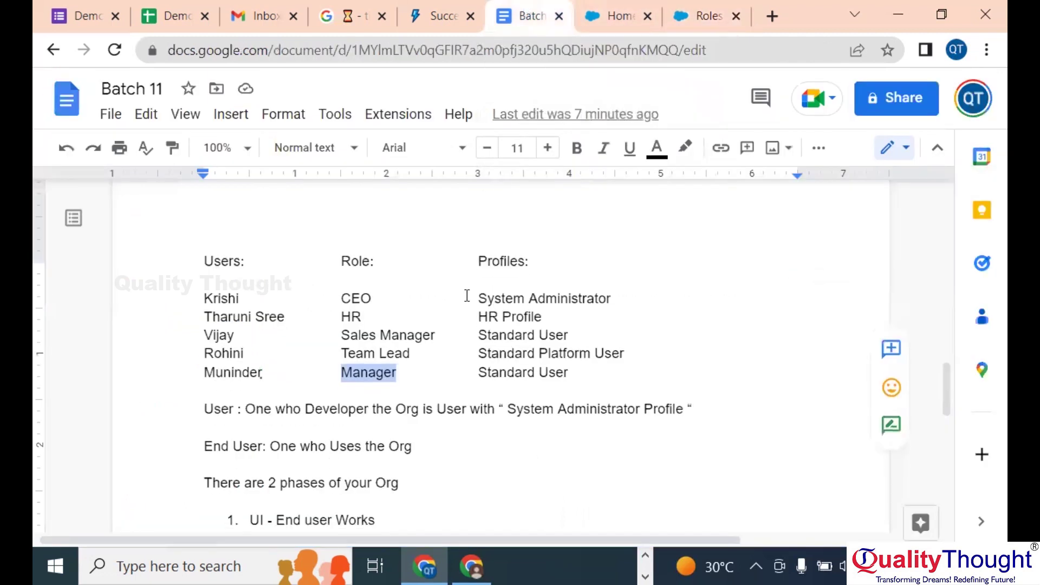
{"action": "left_click", "coordinate": [551, 383]}
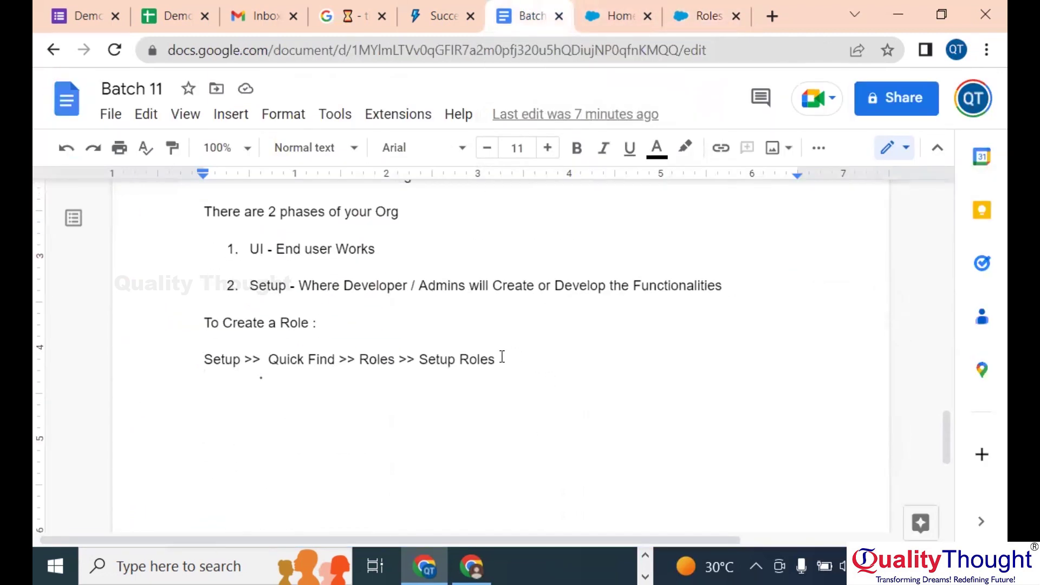
{"action": "key", "text": "Return"}
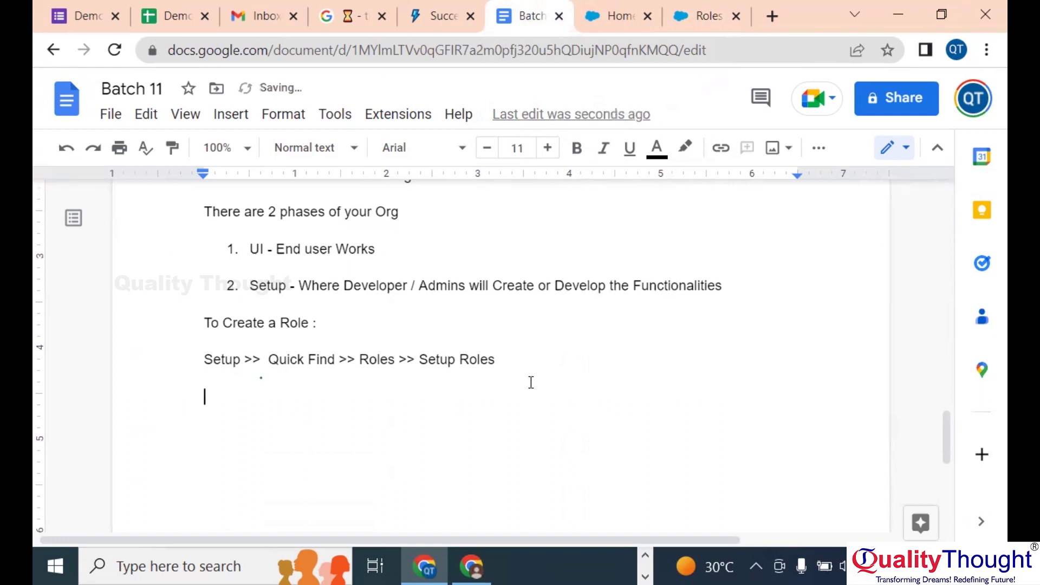
{"action": "type", "text": "To Create"}
{"action": "key", "text": "BackSpace"}
{"action": "key", "text": "BackSpace"}
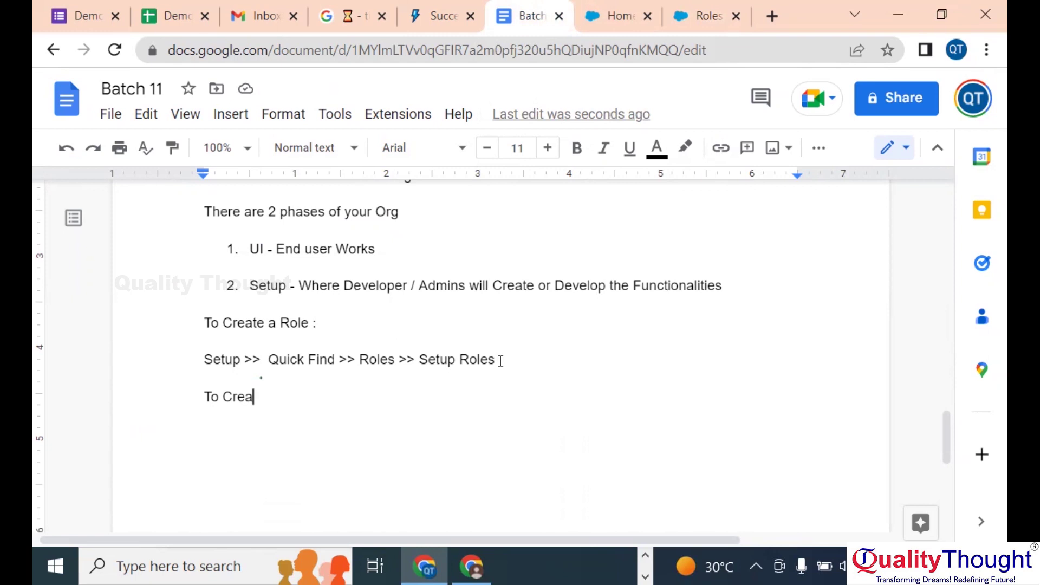
{"action": "key", "text": "BackSpace"}
{"action": "key", "text": "BackSpace"}
{"action": "key", "text": "BackSpace"}
{"action": "key", "text": "BackSpace"}
{"action": "key", "text": "BackSpace"}
{"action": "key", "text": "BackSpace"}
{"action": "key", "text": "BackSpace"}
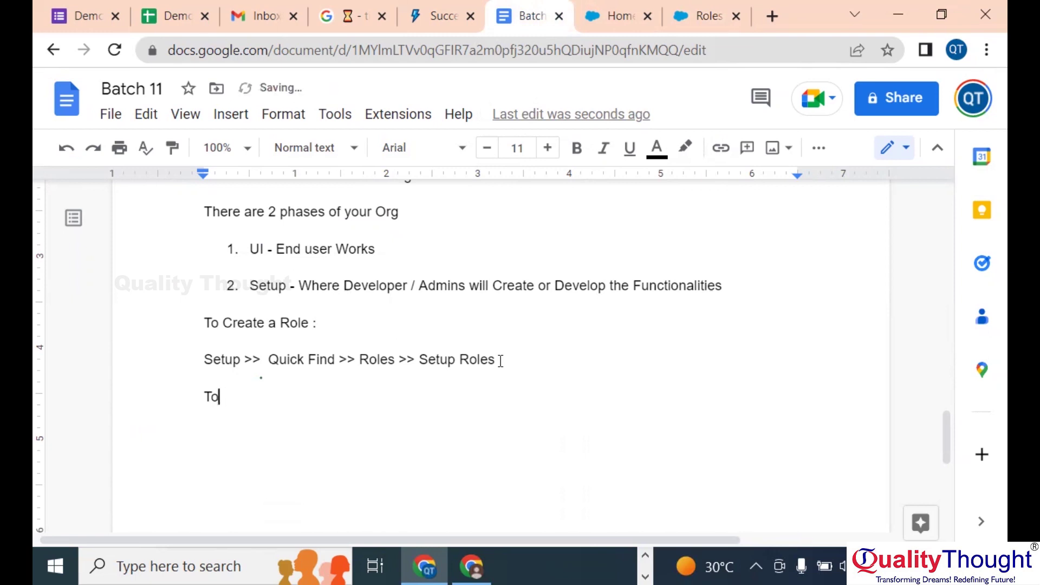
{"action": "type", "text": "1."}
{"action": "key", "text": "BackSpace"}
{"action": "key", "text": "BackSpace"}
- Add the heading "Tasks:" and begin a numbered list below it with "Create 5 Orgs/ Salesforce Accounts"
{"action": "type", "text": "Tasks:"}
{"action": "key", "text": "Return"}
{"action": "type", "text": "1. "}
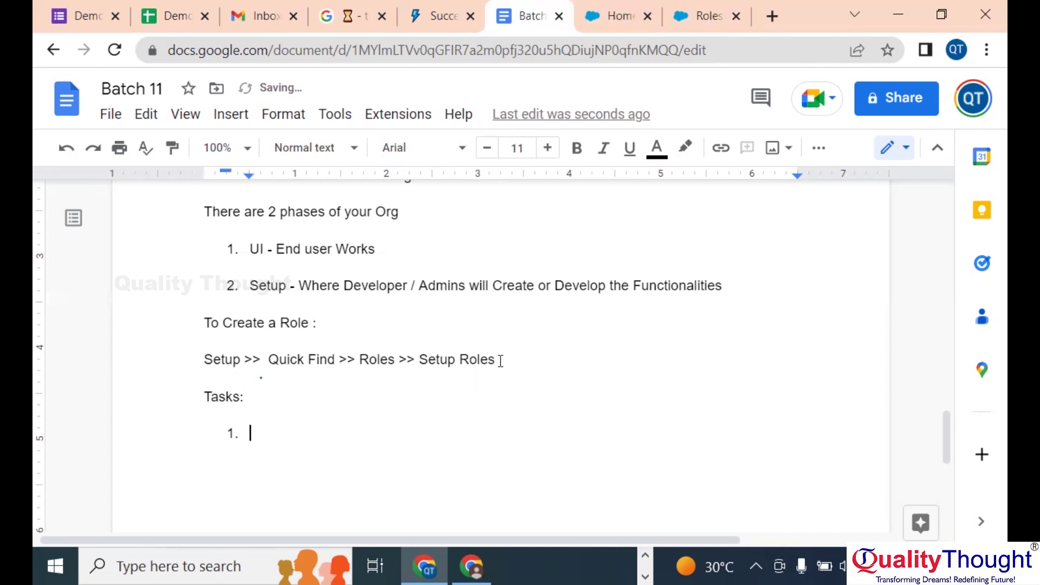
{"action": "type", "text": "Create "}
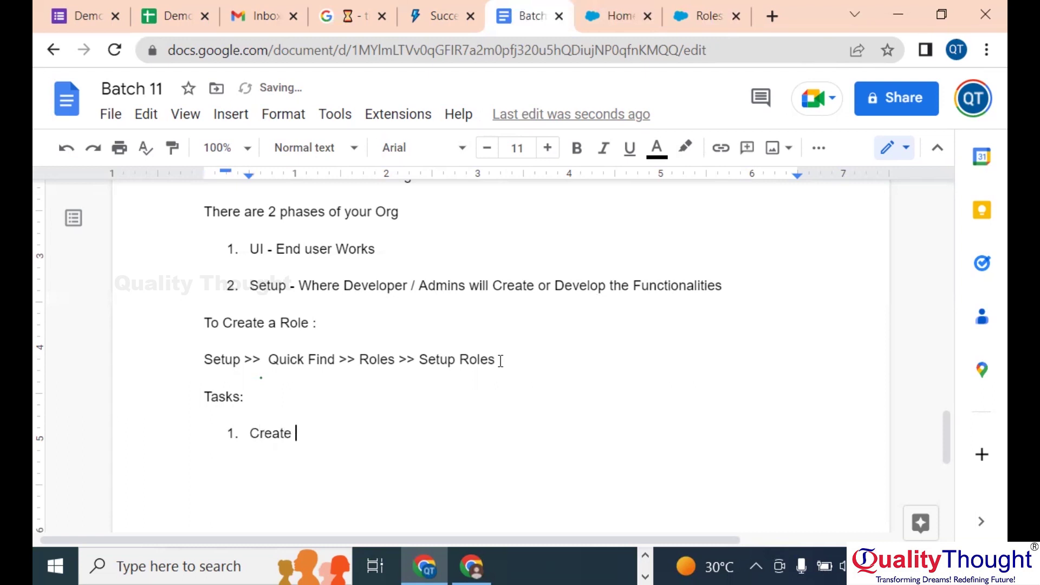
{"action": "type", "text": "5 Orgs/ A"}
{"action": "key", "text": "BackSpace"}
{"action": "type", "text": "Salesfo"}
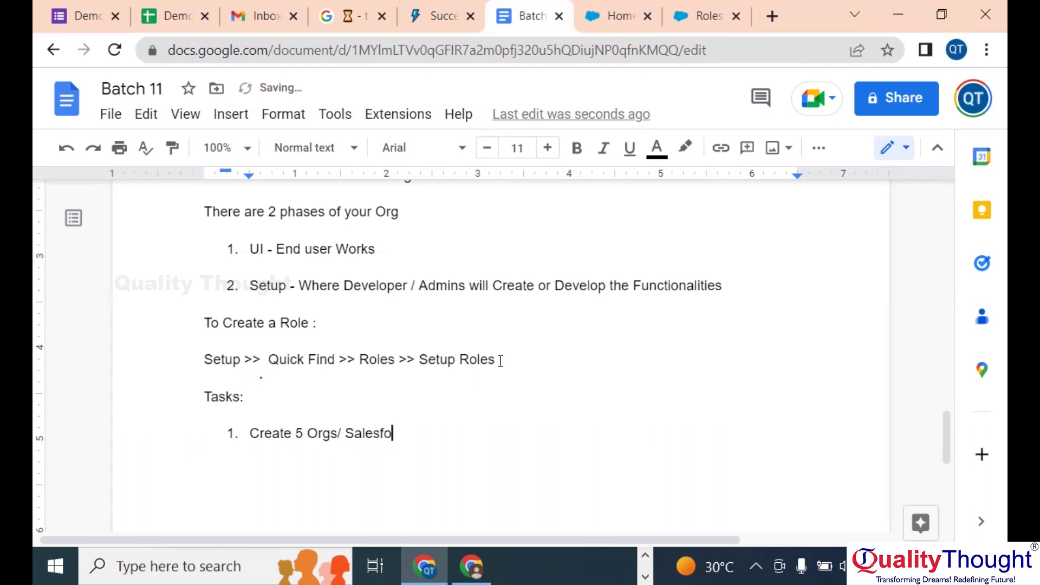
{"action": "type", "text": "rce Accounts"}
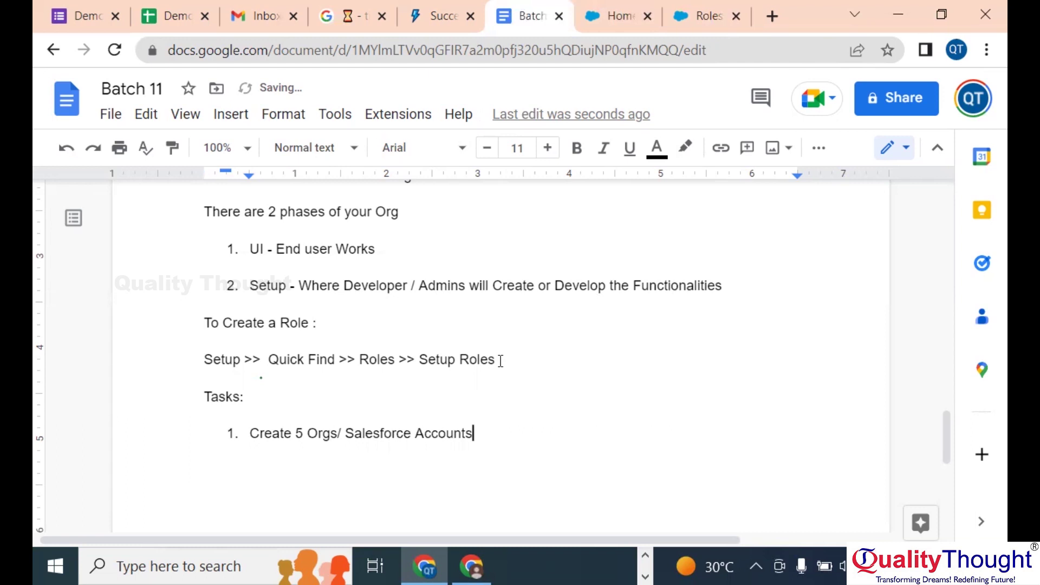
- Add "Create Same Roles" as the second item of the Tasks list
{"action": "key", "text": "Return"}
{"action": "scroll", "coordinate": [501, 360], "scroll_direction": "down", "scroll_amount": 1}
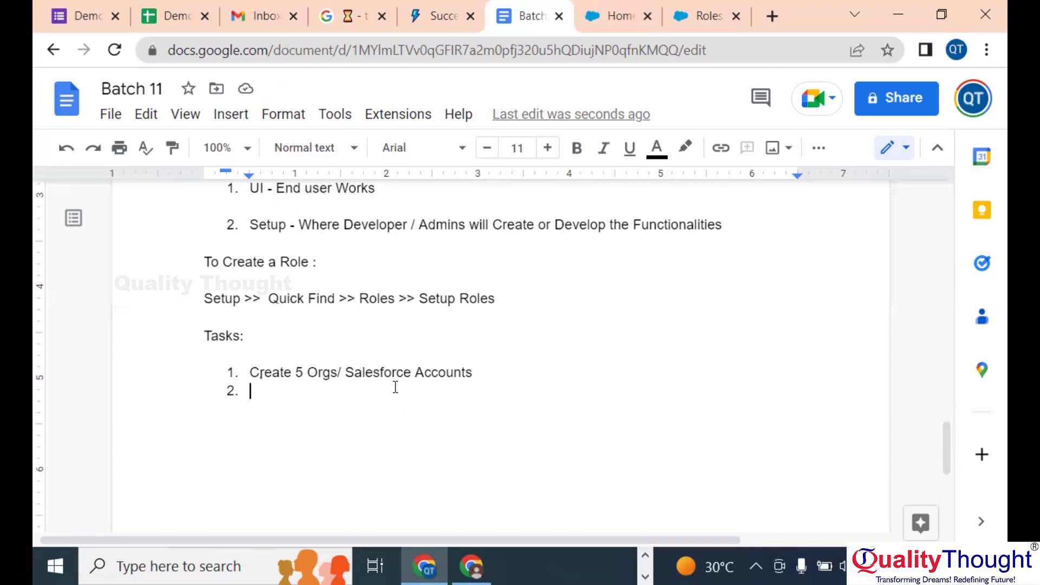
{"action": "type", "text": "Cr"}
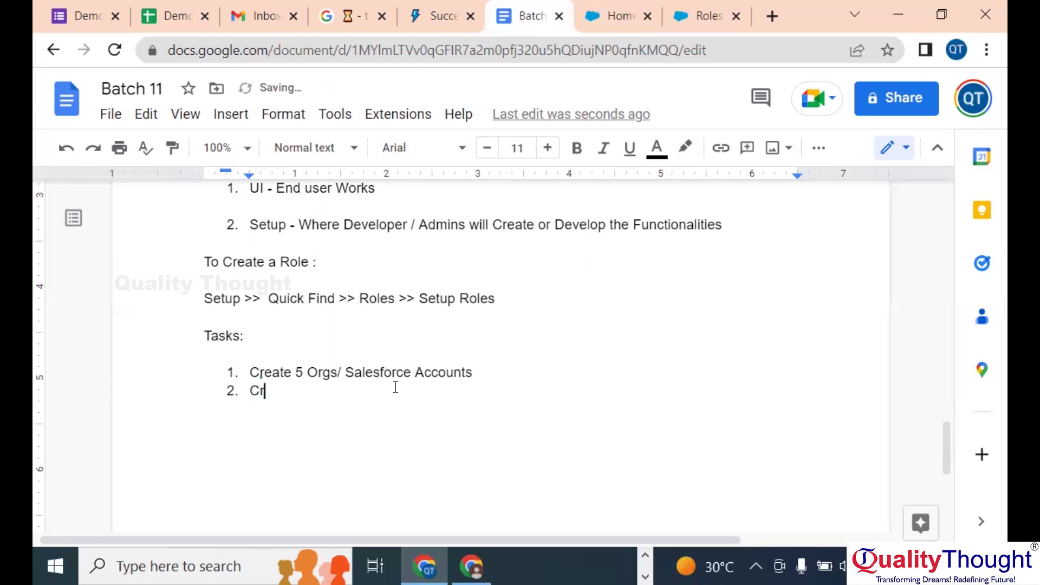
{"action": "type", "text": "eate Same Roles"}
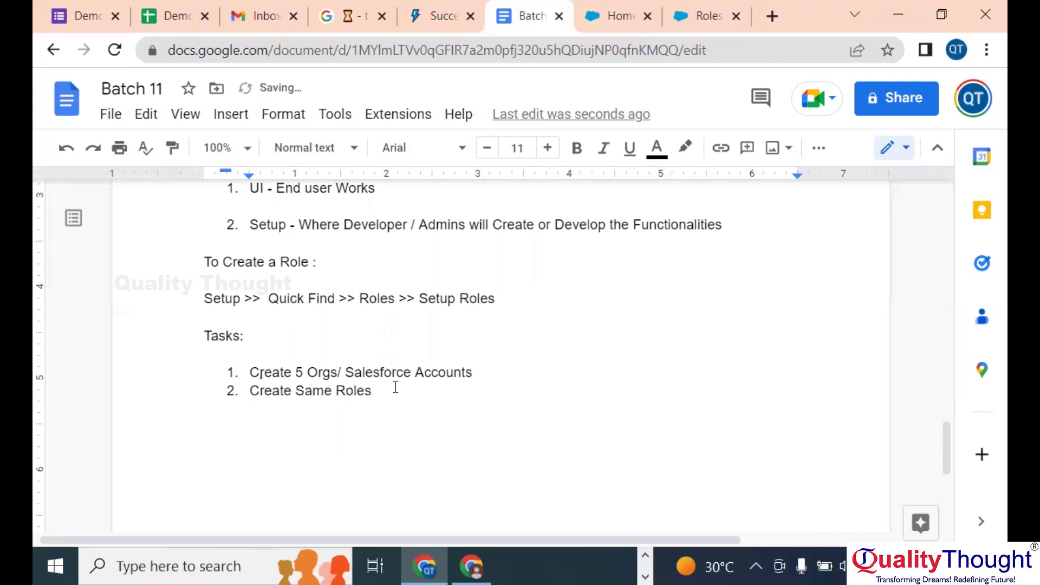
- Insert an empty line between the role creation path and the Tasks heading
{"action": "scroll", "coordinate": [395, 387], "scroll_direction": "up", "scroll_amount": 3}
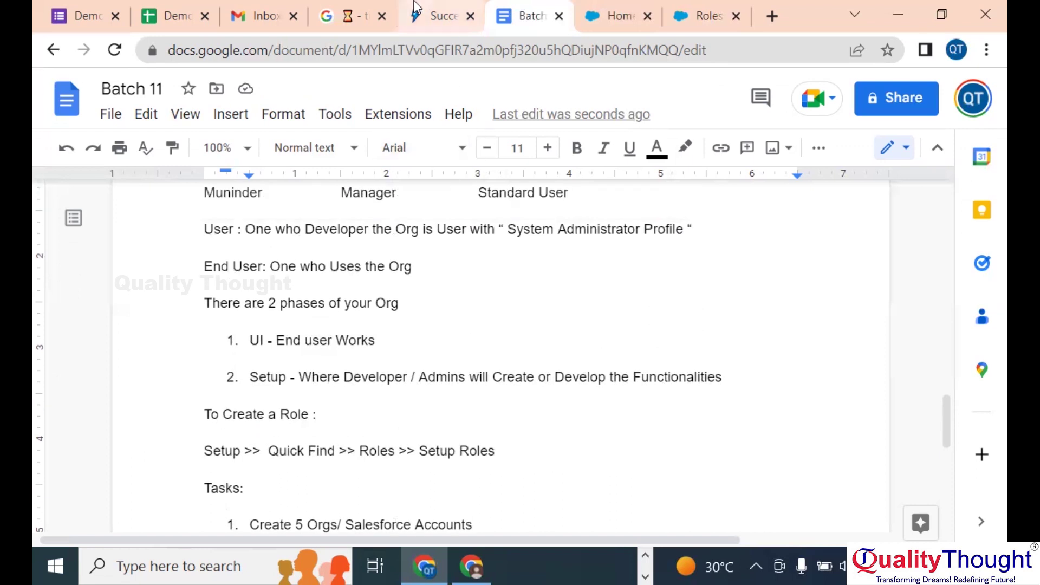
{"action": "scroll", "coordinate": [401, 287], "scroll_direction": "down", "scroll_amount": 4}
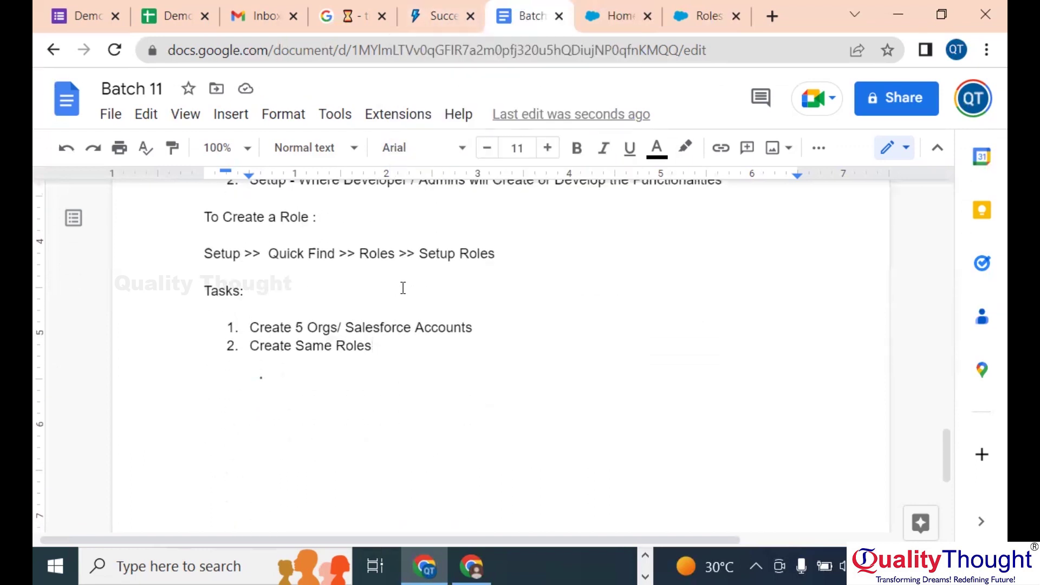
{"action": "scroll", "coordinate": [403, 287], "scroll_direction": "up", "scroll_amount": 1}
{"action": "left_click", "coordinate": [509, 313]}
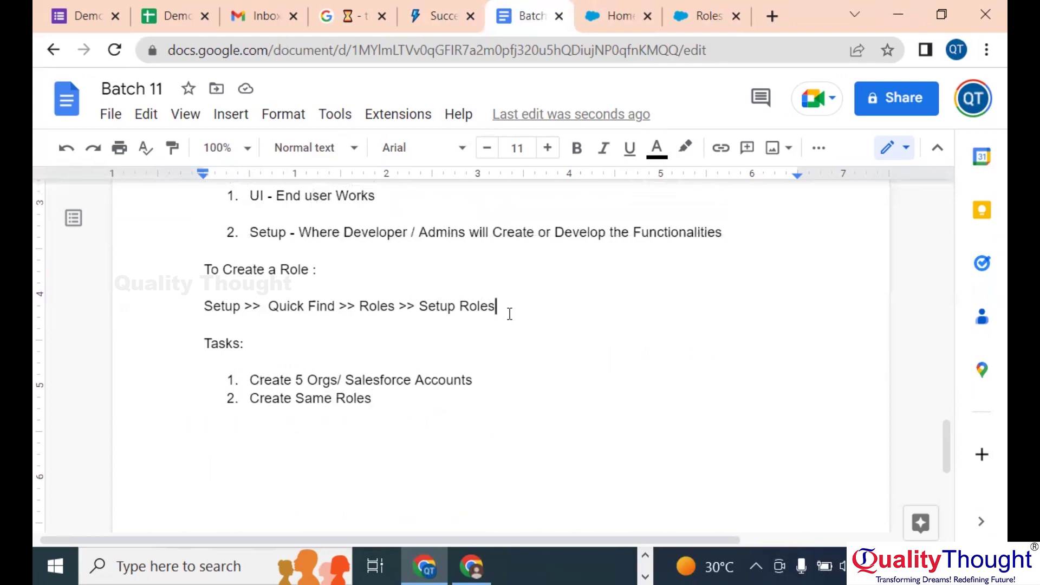
{"action": "key", "text": "Return"}
{"action": "key", "text": "Return"}
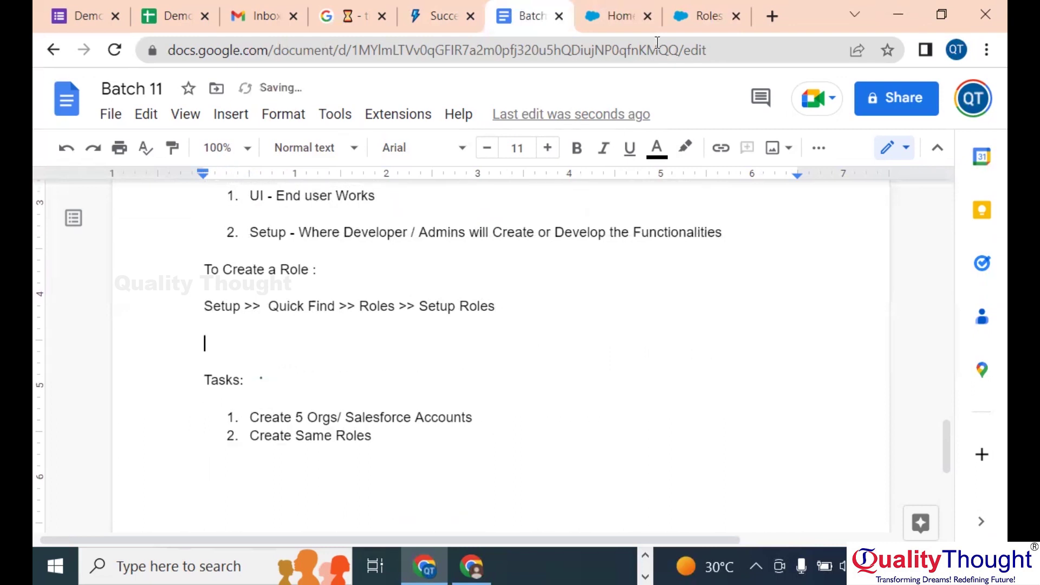
- Switch to Salesforce Setup, find the Profiles page with the search term "profile", and look through the profile list
{"action": "left_click", "coordinate": [684, 7]}
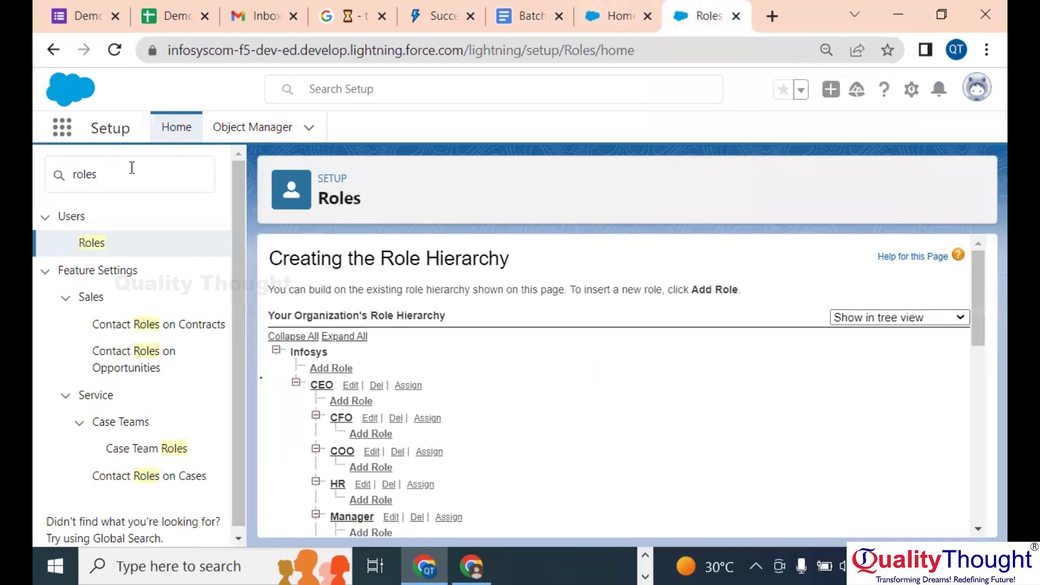
{"action": "double_click", "coordinate": [101, 175]}
{"action": "key", "text": "BackSpace"}
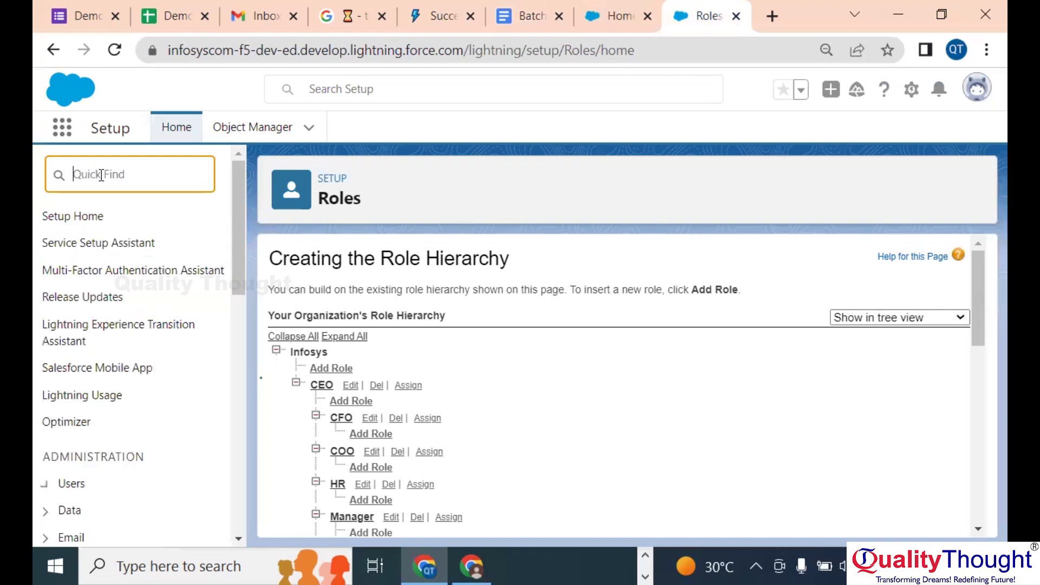
{"action": "type", "text": "profile"}
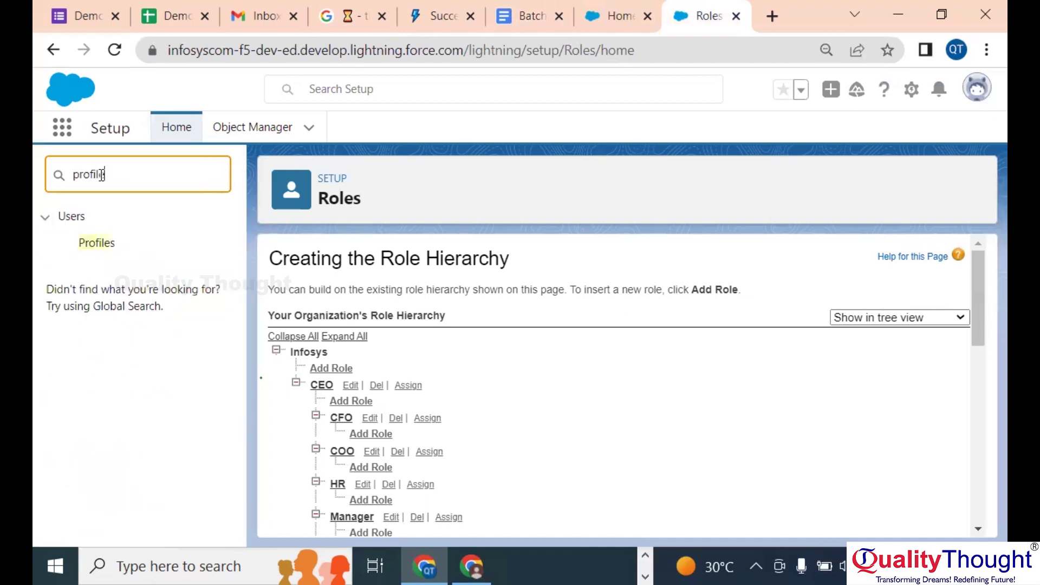
{"action": "left_click", "coordinate": [103, 247]}
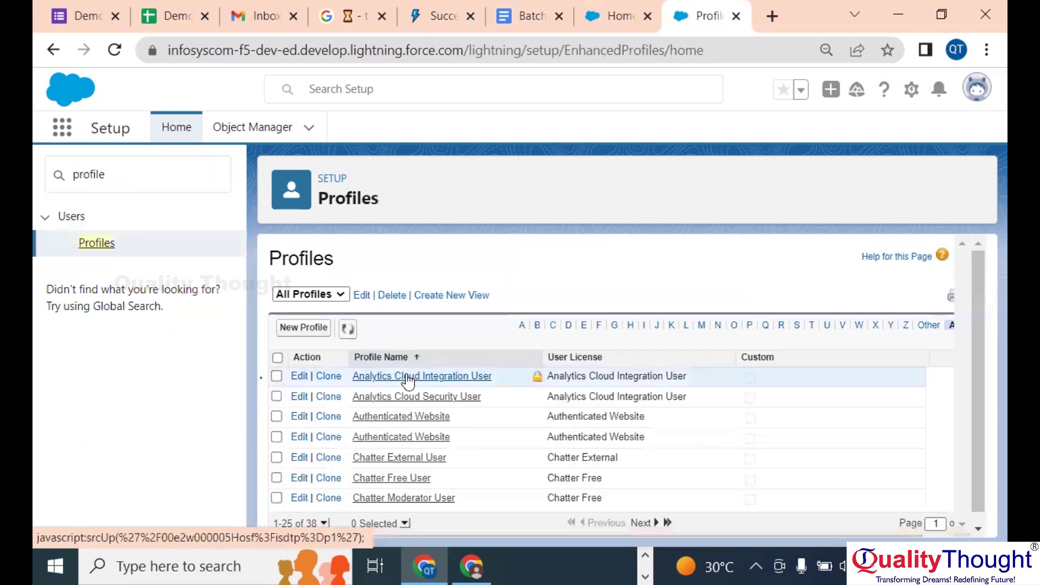
{"action": "scroll", "coordinate": [407, 381], "scroll_direction": "down", "scroll_amount": 3}
{"action": "scroll", "coordinate": [408, 381], "scroll_direction": "down", "scroll_amount": 5}
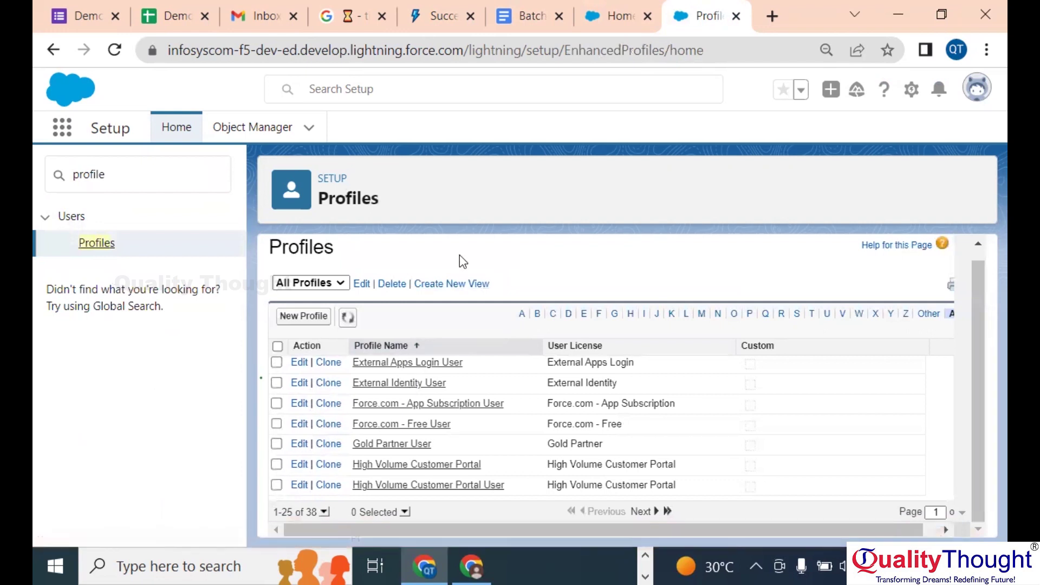
{"action": "scroll", "coordinate": [430, 425], "scroll_direction": "up", "scroll_amount": 10}
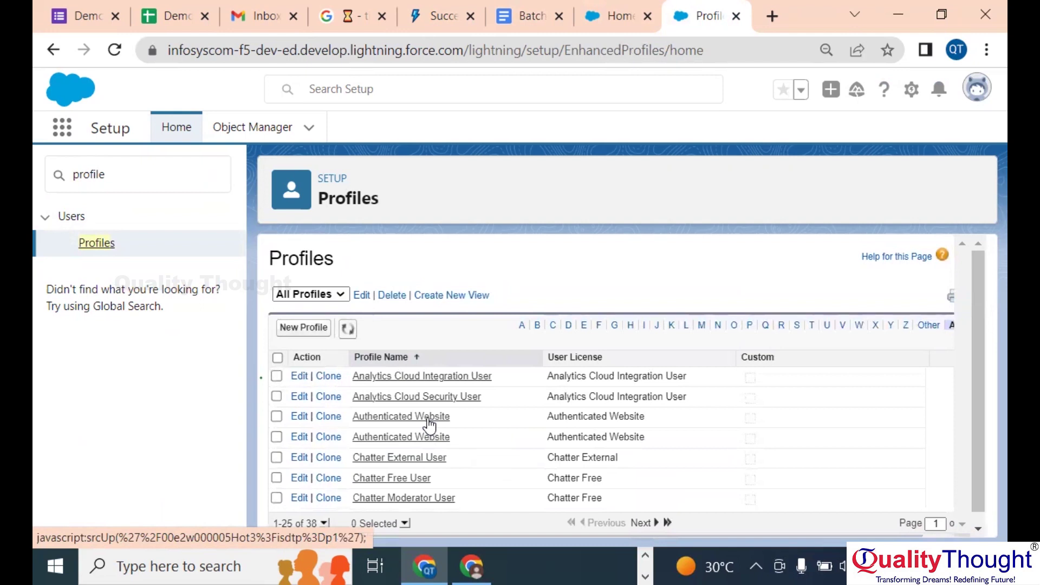
- Search Setup for "users" and open the Users page
{"action": "double_click", "coordinate": [136, 178]}
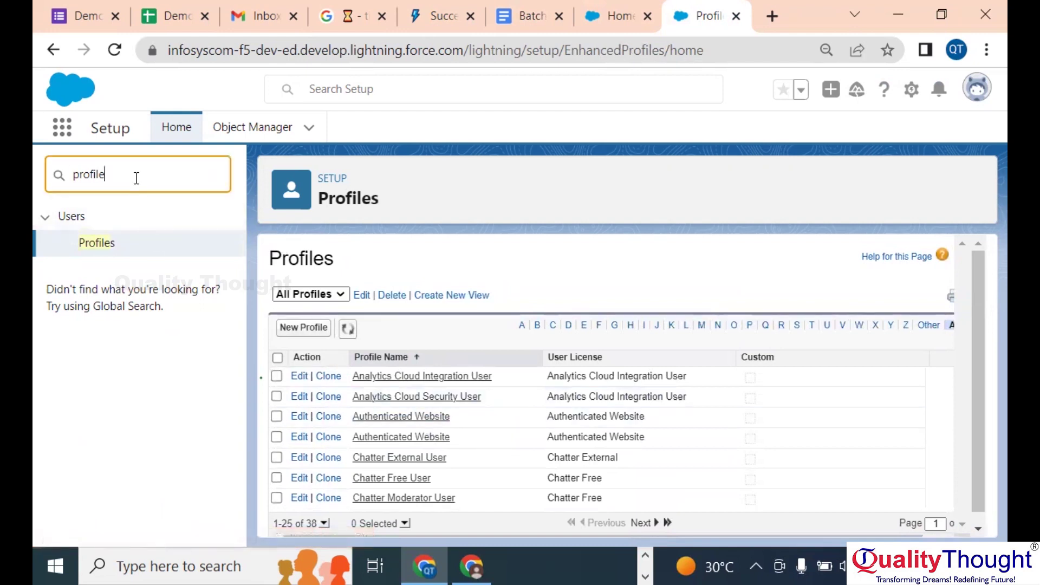
{"action": "type", "text": "us"}
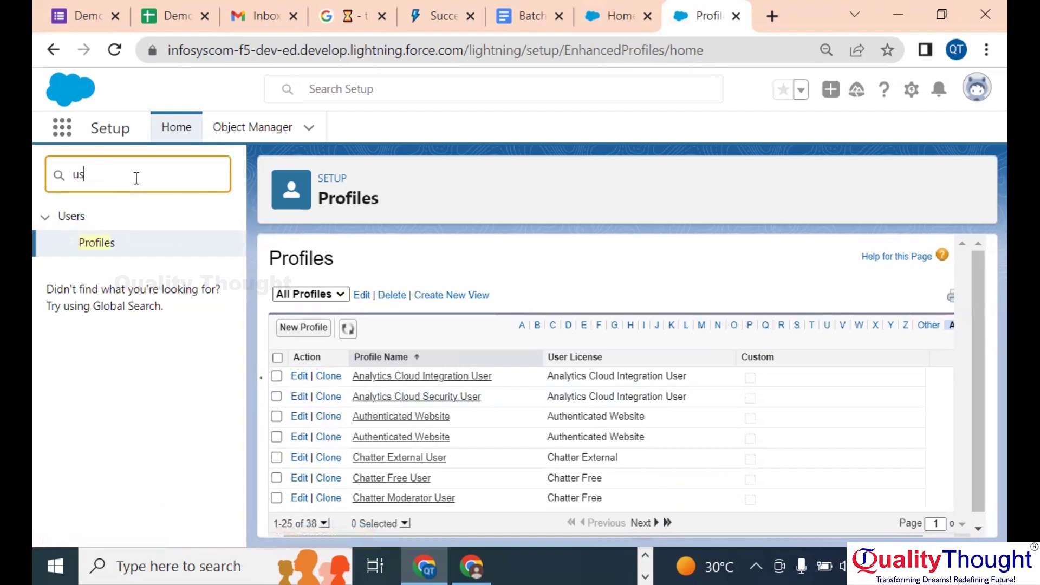
{"action": "type", "text": "ers"}
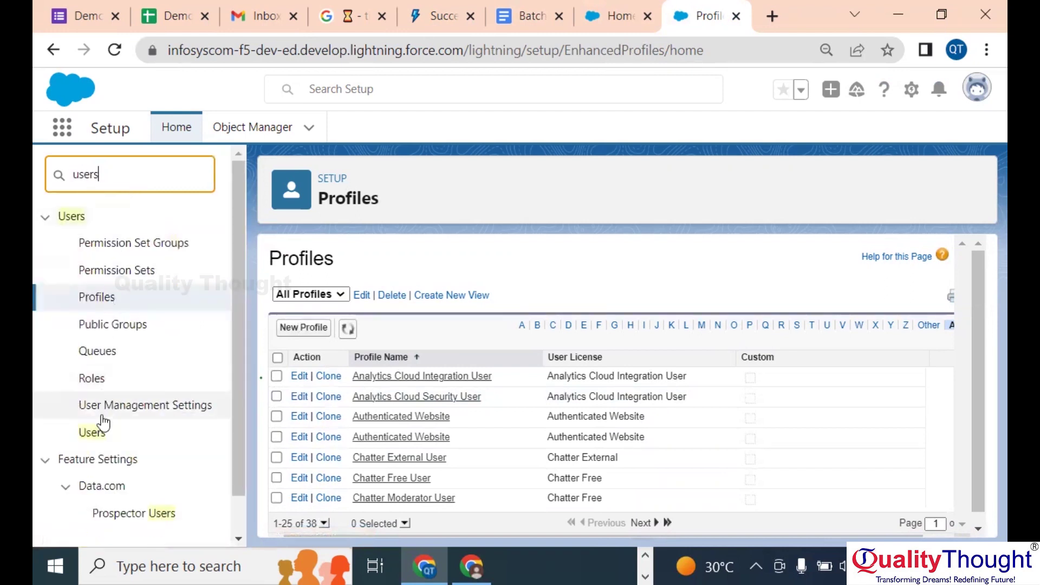
{"action": "left_click", "coordinate": [98, 434]}
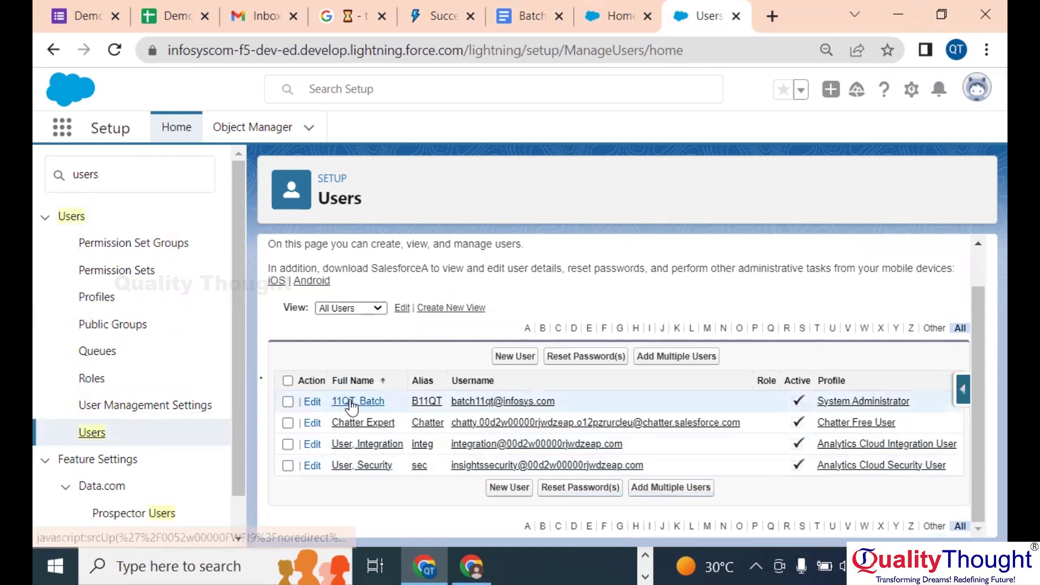
- Examine the users list, including the full name, username, role and profile columns and the New User option
{"action": "scroll", "coordinate": [352, 403], "scroll_direction": "up", "scroll_amount": 3}
{"action": "scroll", "coordinate": [351, 405], "scroll_direction": "up", "scroll_amount": 2}
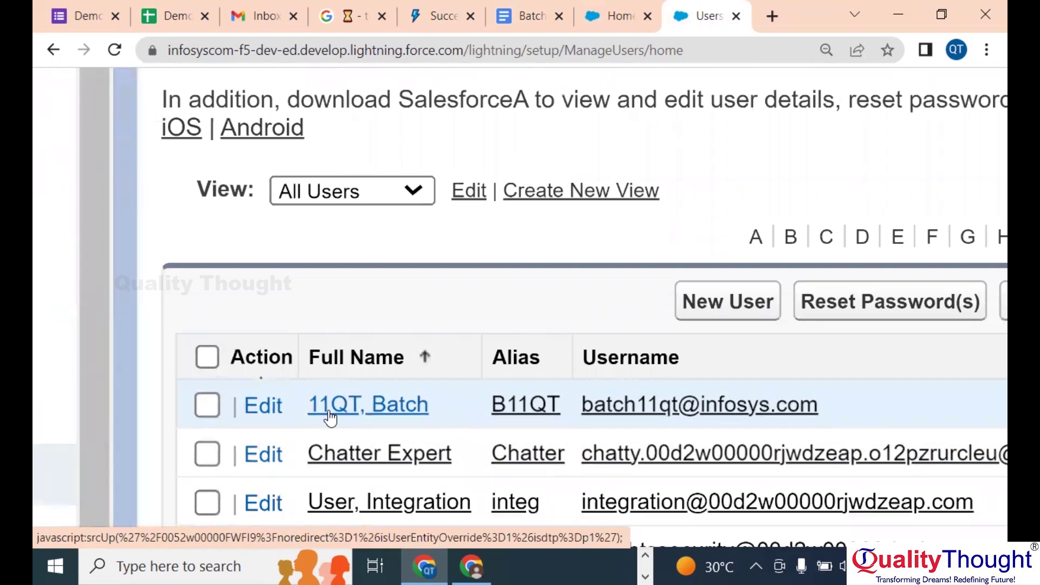
{"action": "scroll", "coordinate": [330, 417], "scroll_direction": "down", "scroll_amount": 1}
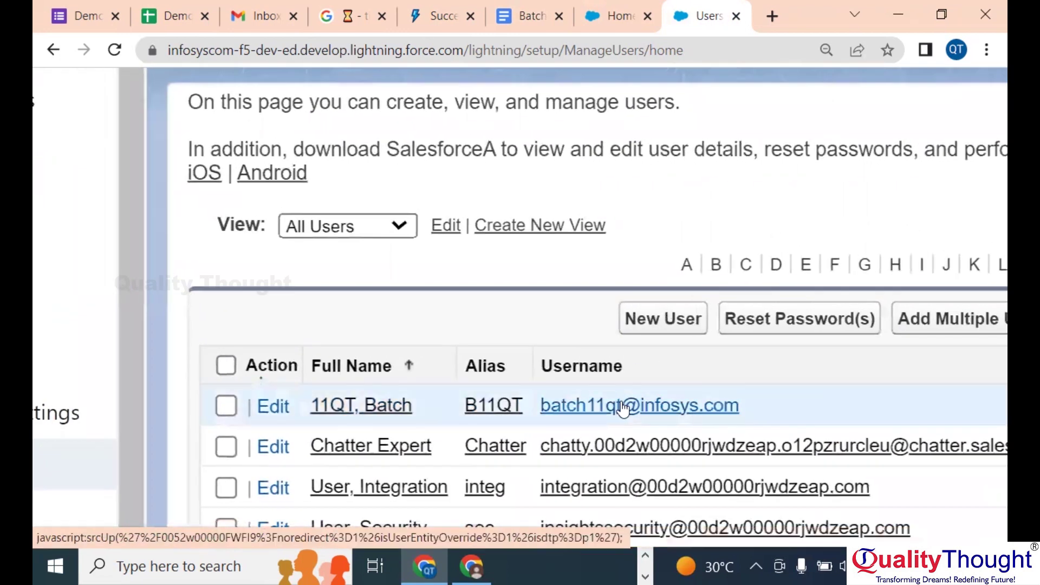
{"action": "scroll", "coordinate": [628, 406], "scroll_direction": "right", "scroll_amount": 3}
{"action": "scroll", "coordinate": [622, 409], "scroll_direction": "right", "scroll_amount": 5}
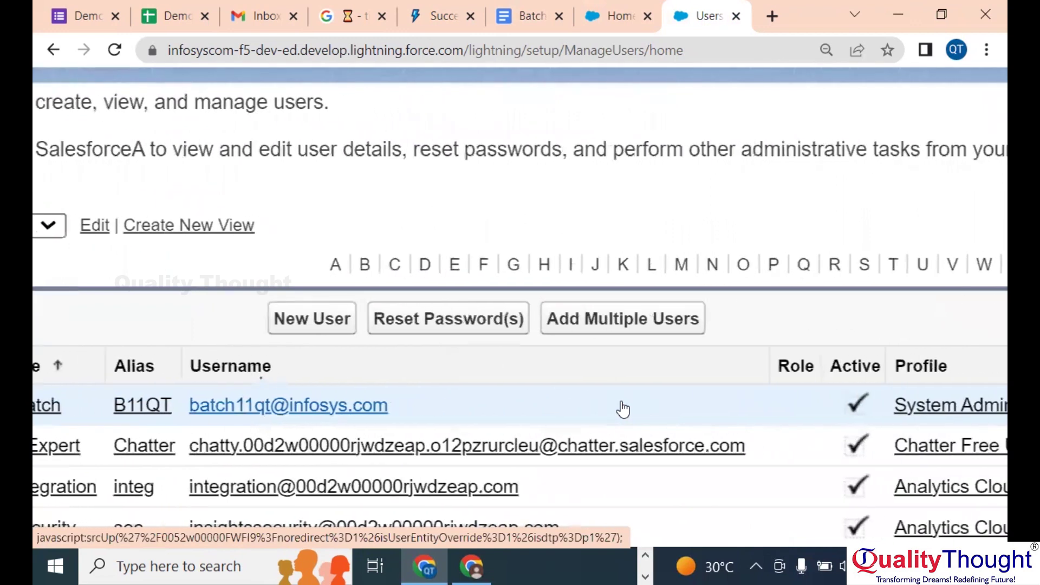
{"action": "scroll", "coordinate": [622, 408], "scroll_direction": "right", "scroll_amount": 3}
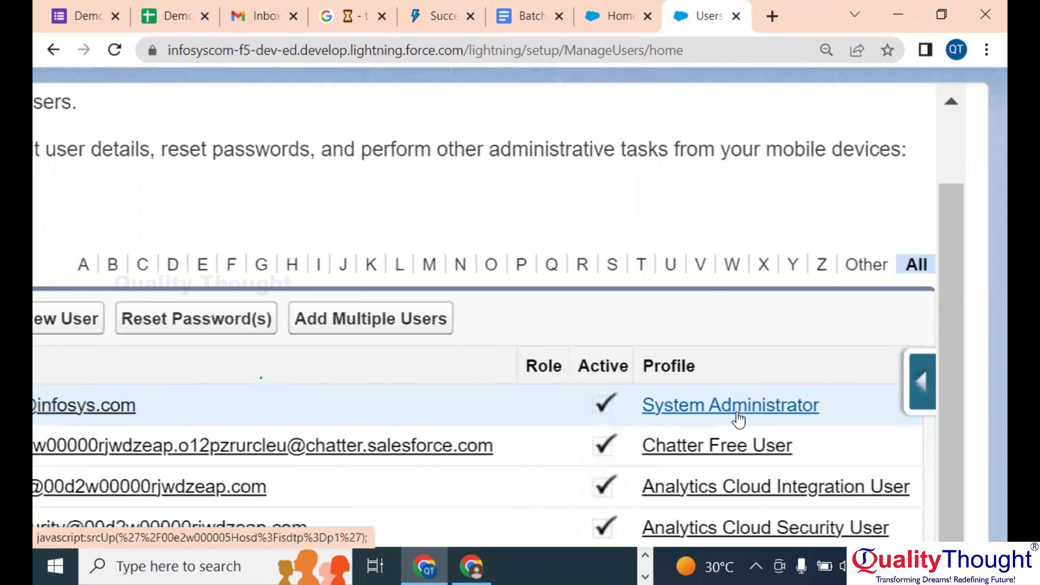
{"action": "key", "text": "ctrl+minus"}
{"action": "key", "text": "ctrl+minus"}
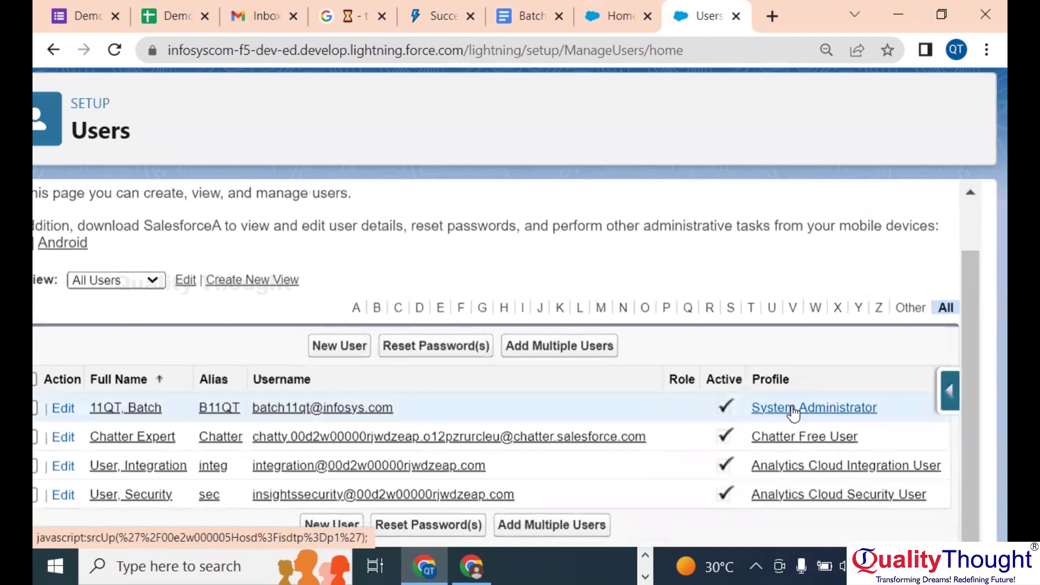
{"action": "key", "text": "ctrl+minus"}
{"action": "key", "text": "ctrl+plus"}
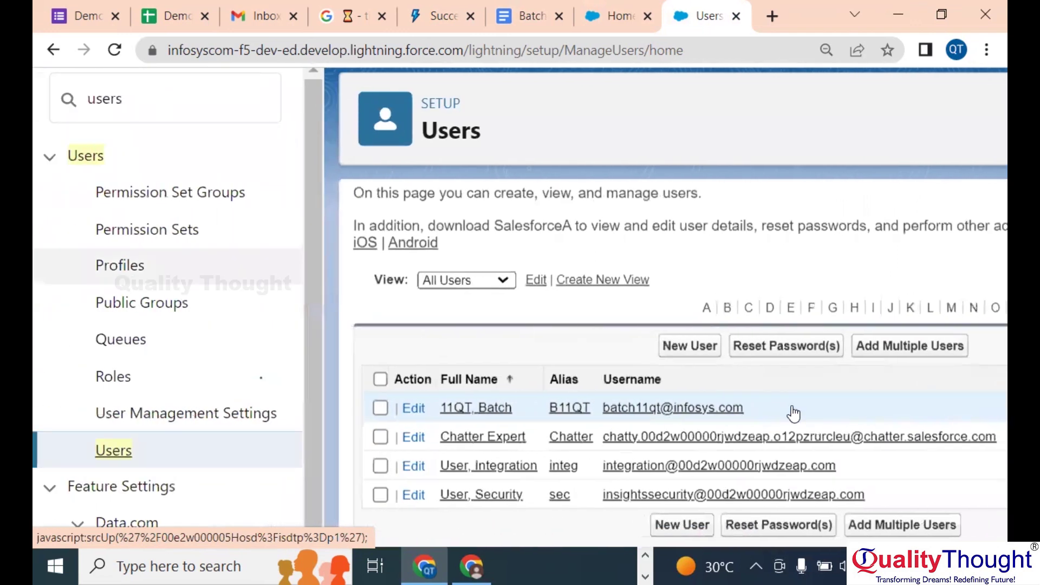
{"action": "key", "text": "ctrl+plus"}
{"action": "scroll", "coordinate": [793, 413], "scroll_direction": "down", "scroll_amount": 3}
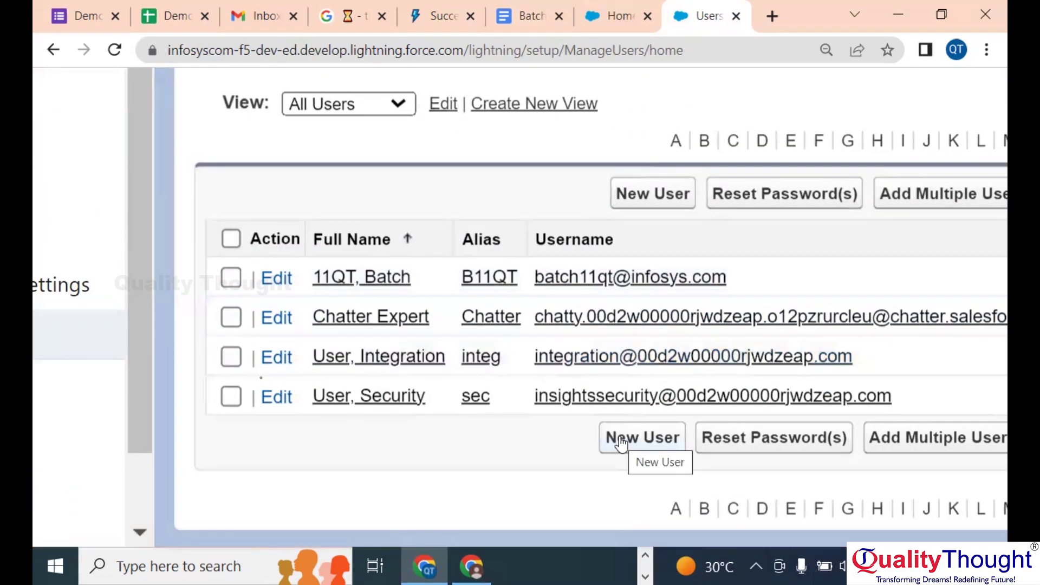
{"action": "key", "text": "ctrl+minus"}
{"action": "key", "text": "ctrl+minus"}
{"action": "key", "text": "ctrl+minus"}
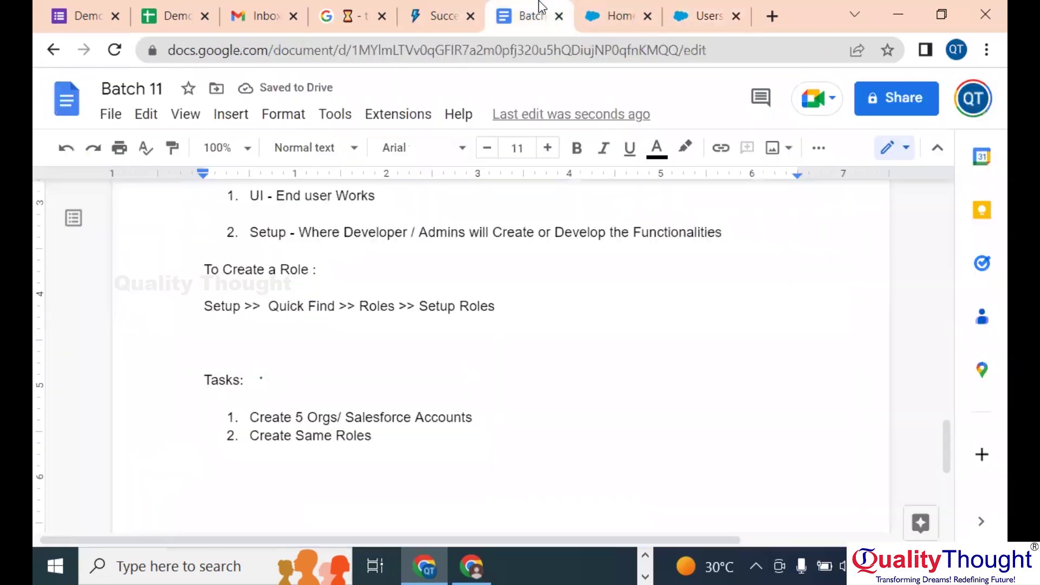
- Switch to the Batch 11 document and write "The functionalities provide by Salesforce" below the role creation path
{"action": "left_click", "coordinate": [539, 11]}
{"action": "type", "text": "The functionalities provie"}
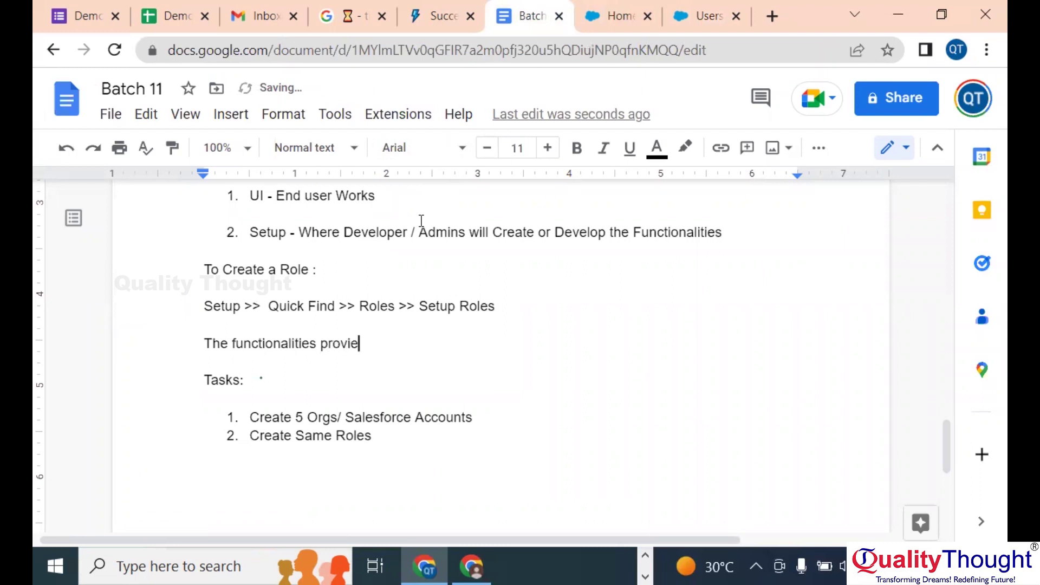
{"action": "key", "text": "BackSpace"}
{"action": "type", "text": "de by Salesforce"}
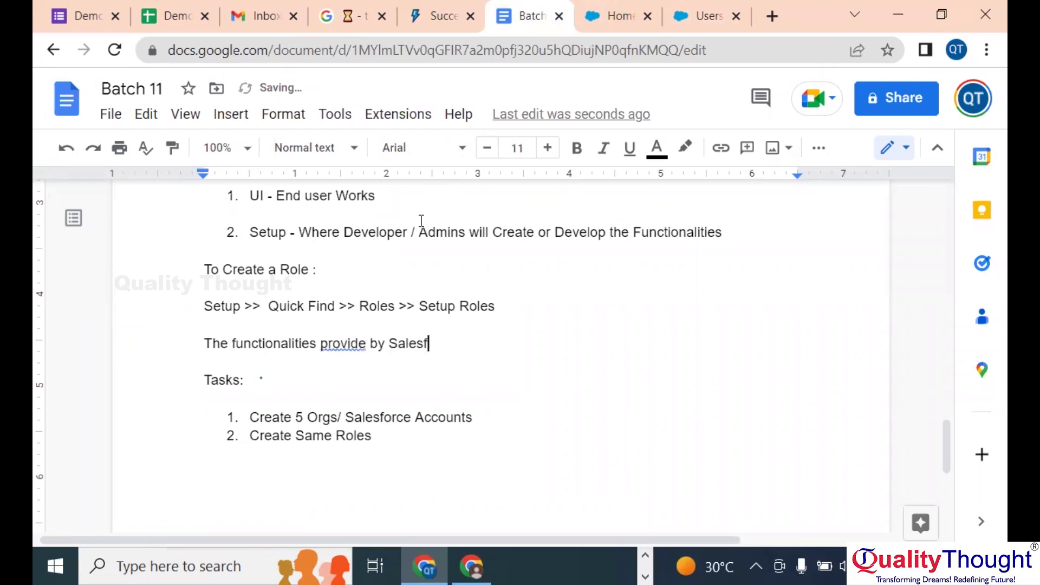
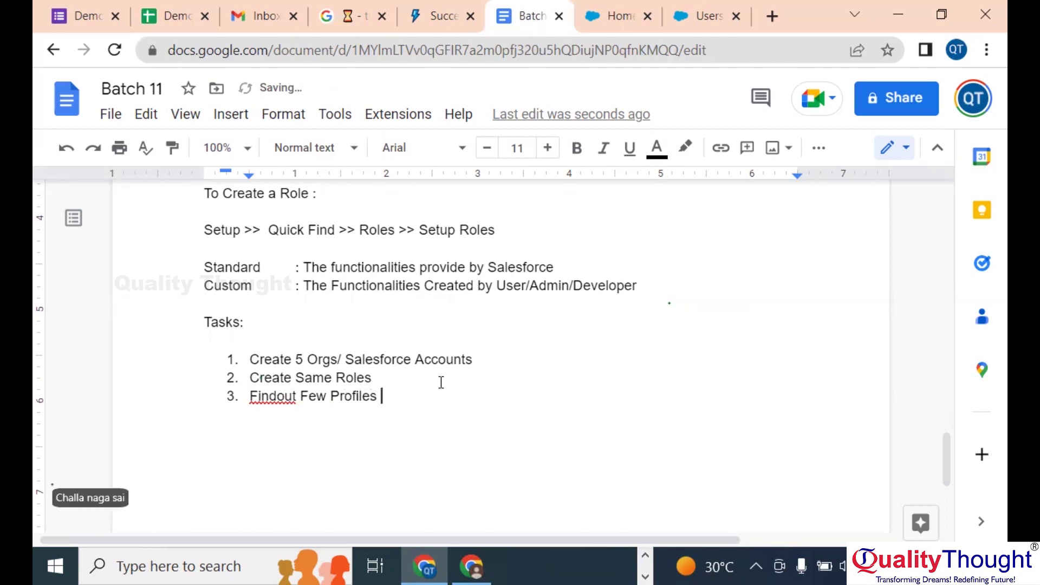
- Correct "Findout" to "Find Out" and extend the third task to read "Find Out Few differences in the Profiles of Salesforce"
{"action": "right_click", "coordinate": [266, 395]}
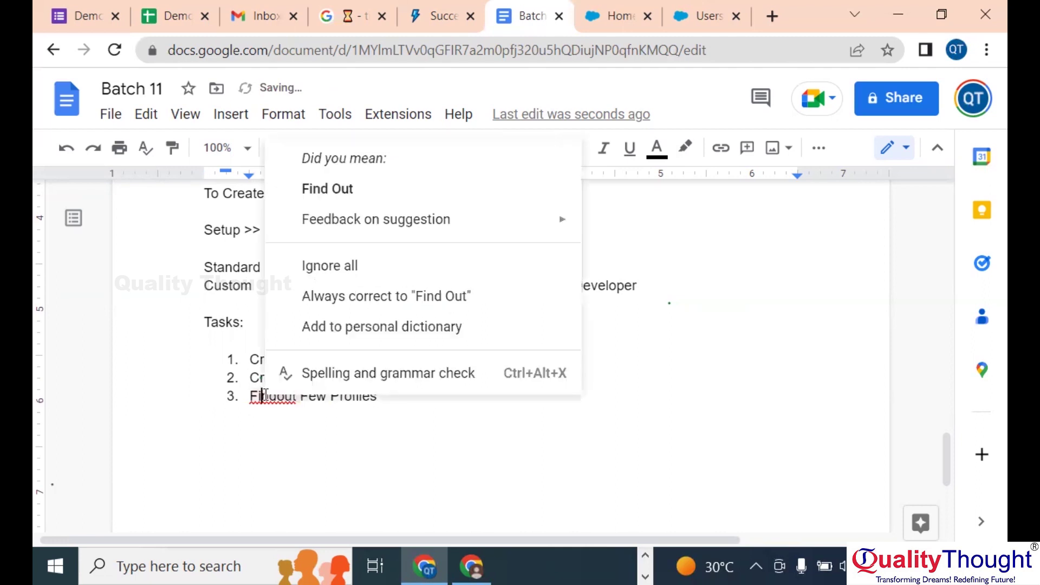
{"action": "left_click", "coordinate": [371, 199]}
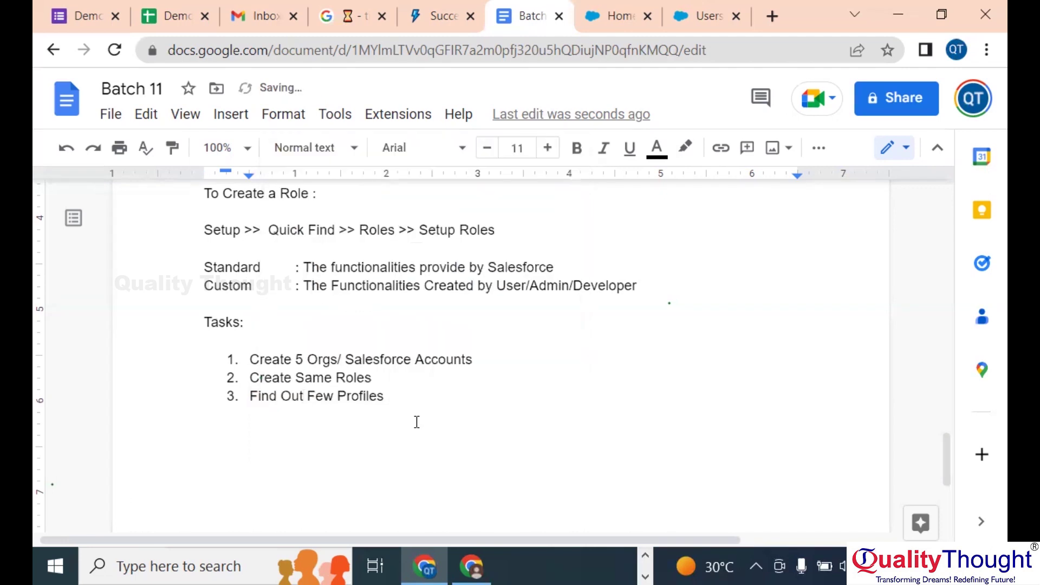
{"action": "left_click", "coordinate": [430, 396]}
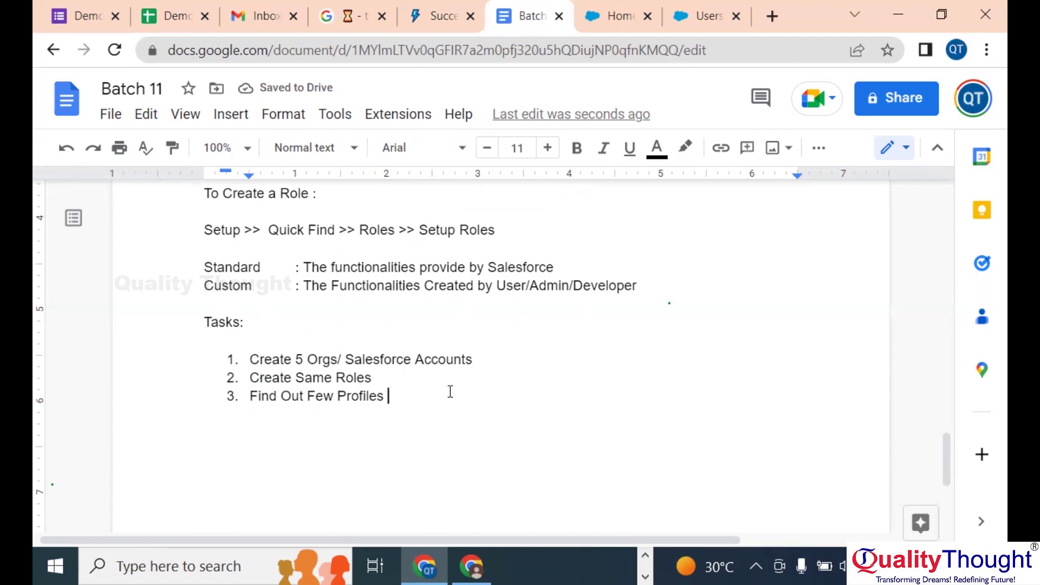
{"action": "type", "text": "of Salesforce"}
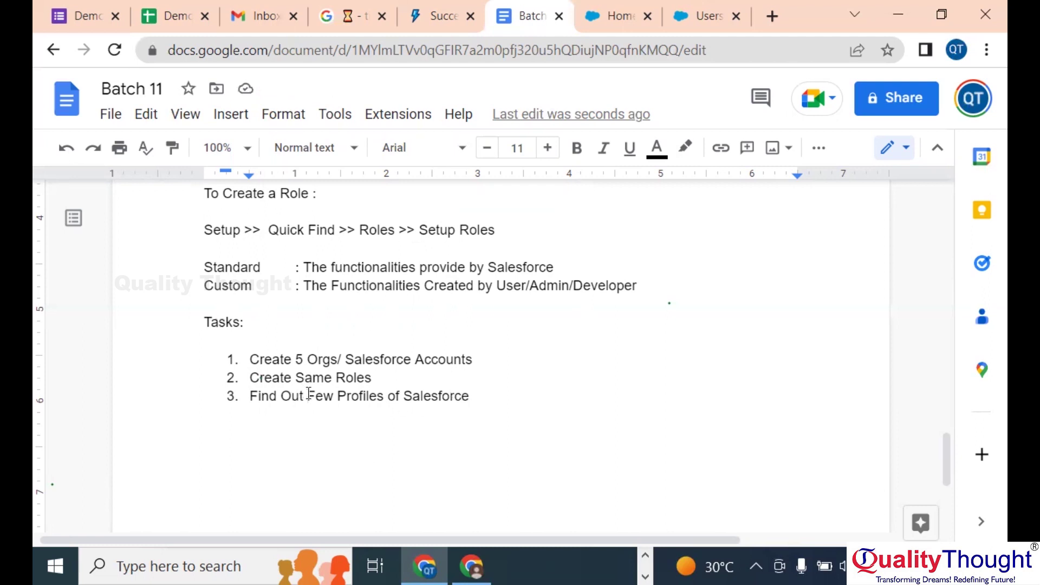
{"action": "left_click", "coordinate": [338, 395]}
{"action": "type", "text": "difference"}
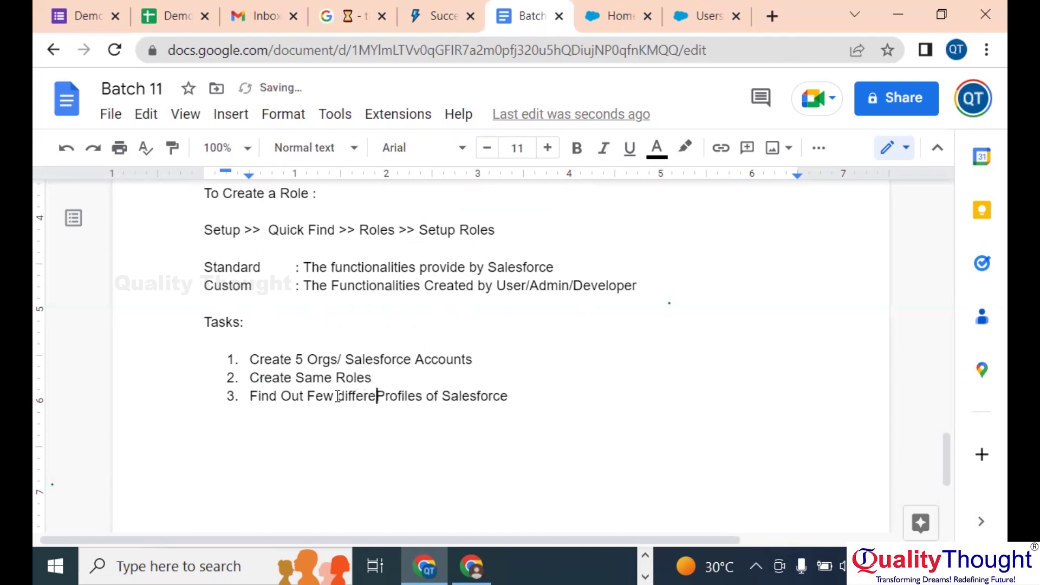
{"action": "type", "text": "s in the"}
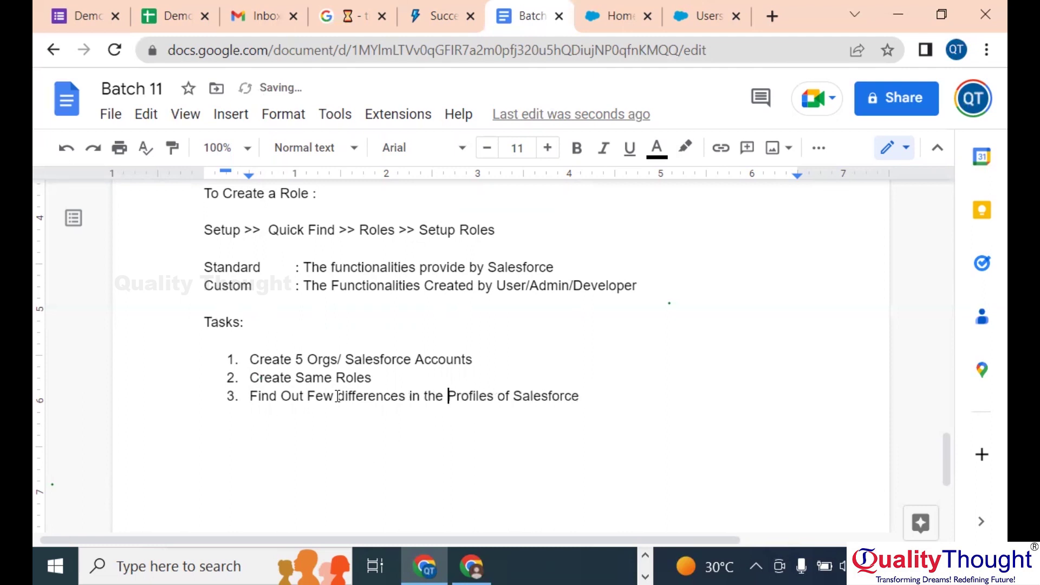
- Add the indented sub-items "1. System Admin" and "2. Standard Platform User" beneath the third task
{"action": "left_click", "coordinate": [652, 397]}
{"action": "key", "text": "Return"}
{"action": "key", "text": "BackSpace"}
{"action": "key", "text": "ctrl+z"}
{"action": "key", "text": "Tab"}
{"action": "type", "text": "System Admin"}
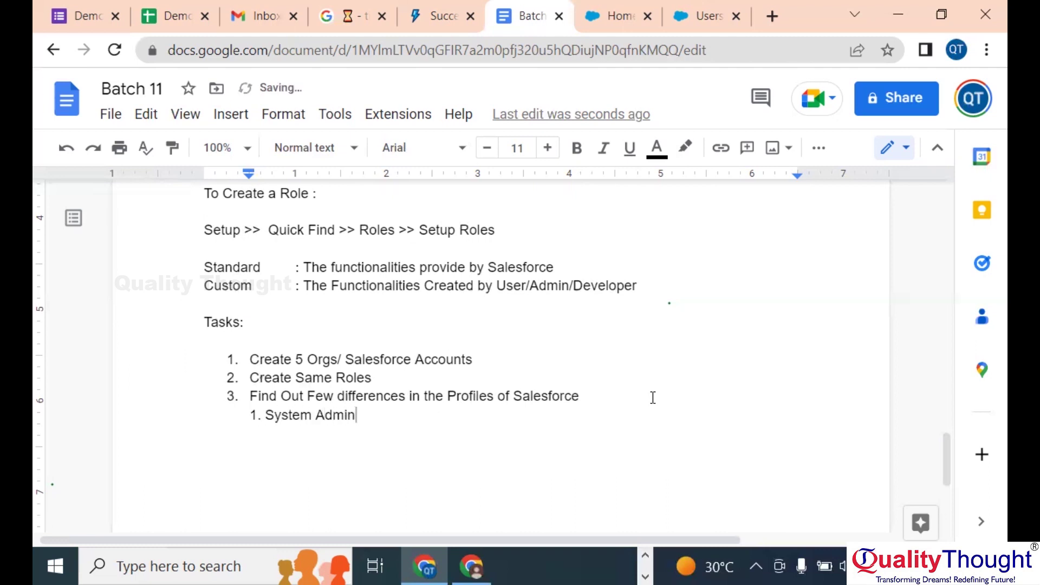
{"action": "key", "text": "Return"}
{"action": "type", "text": "2. S"}
{"action": "key", "text": "BackSpace"}
{"action": "type", "text": "Standard Platform User"}
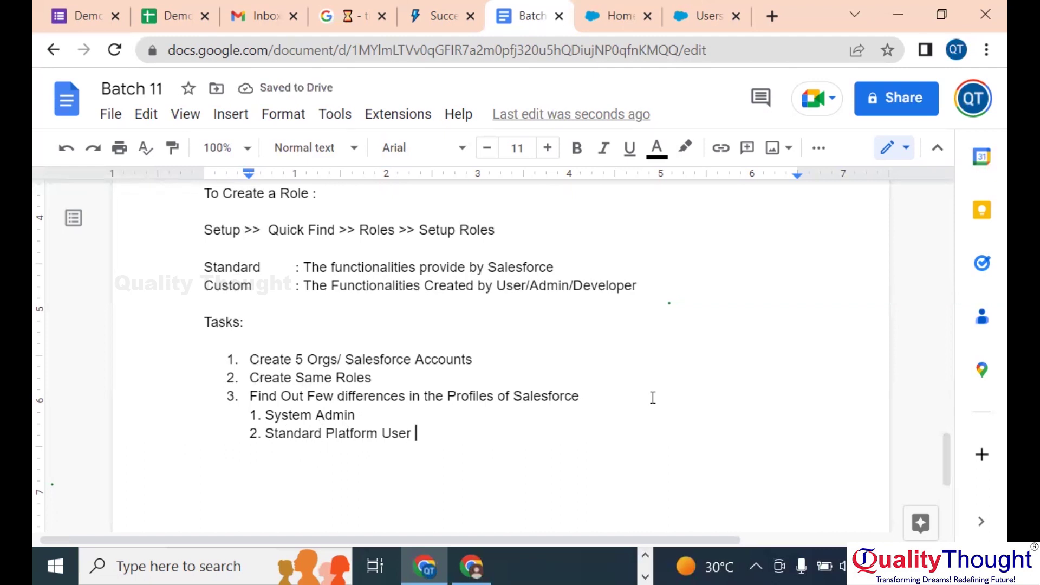
{"action": "left_click_drag", "start_coordinate": [420, 431], "coordinate": [250, 416]}
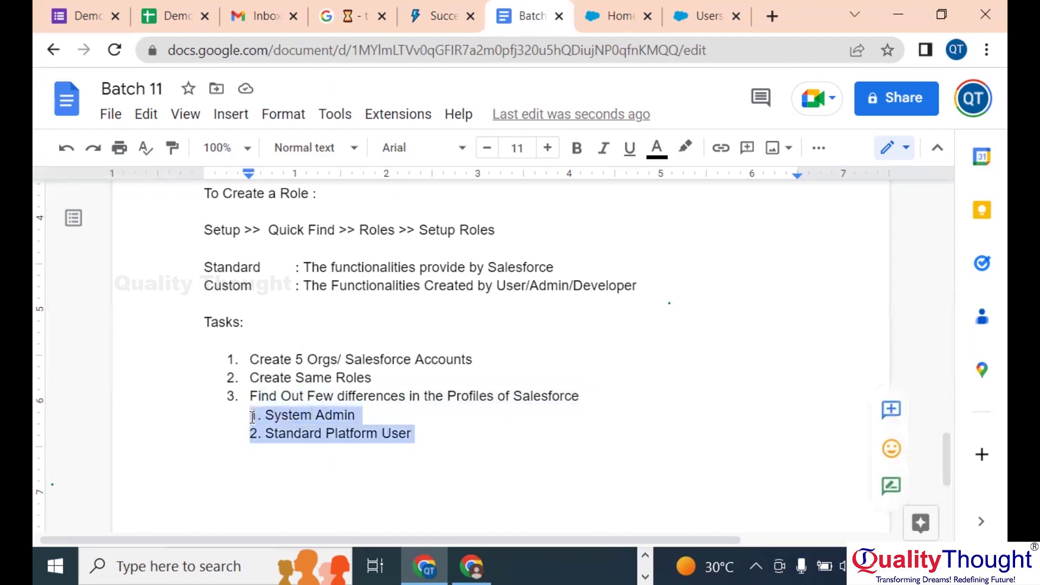
- Switch to Salesforce Setup, open the Profiles page and filter the list to profiles starting with S
{"action": "left_click", "coordinate": [688, 2]}
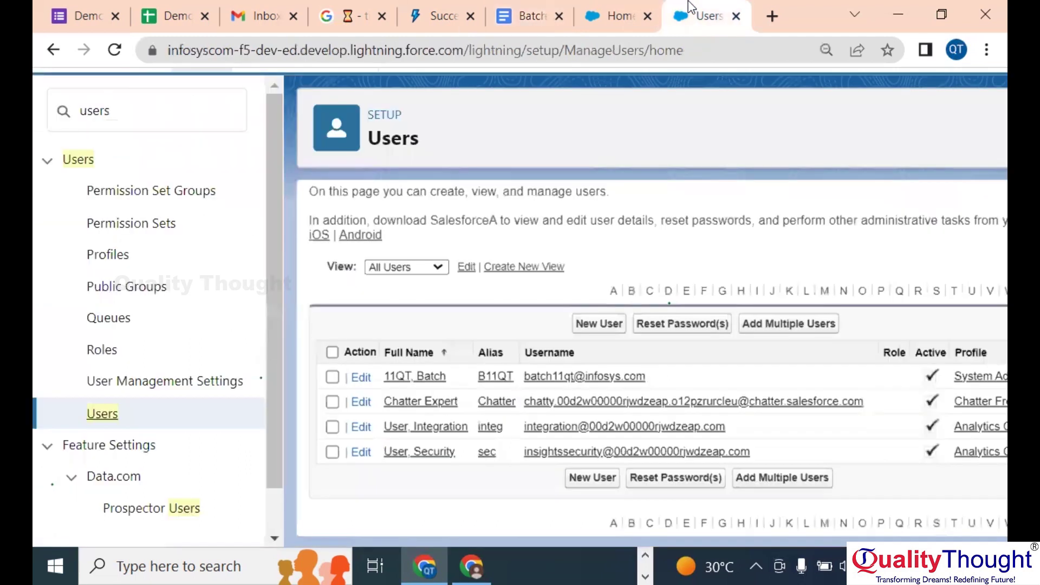
{"action": "left_click", "coordinate": [157, 110]}
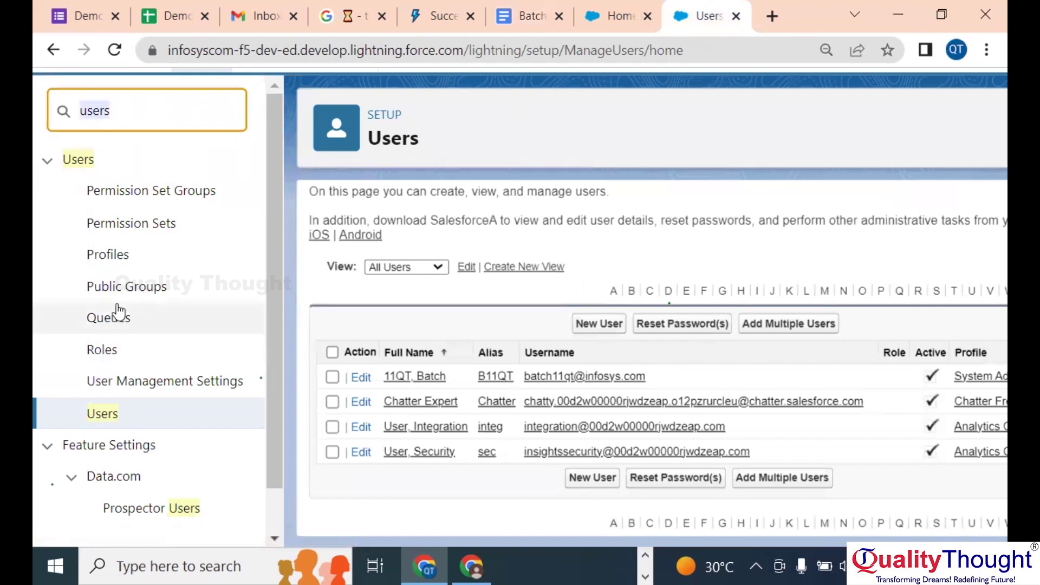
{"action": "left_click", "coordinate": [106, 259]}
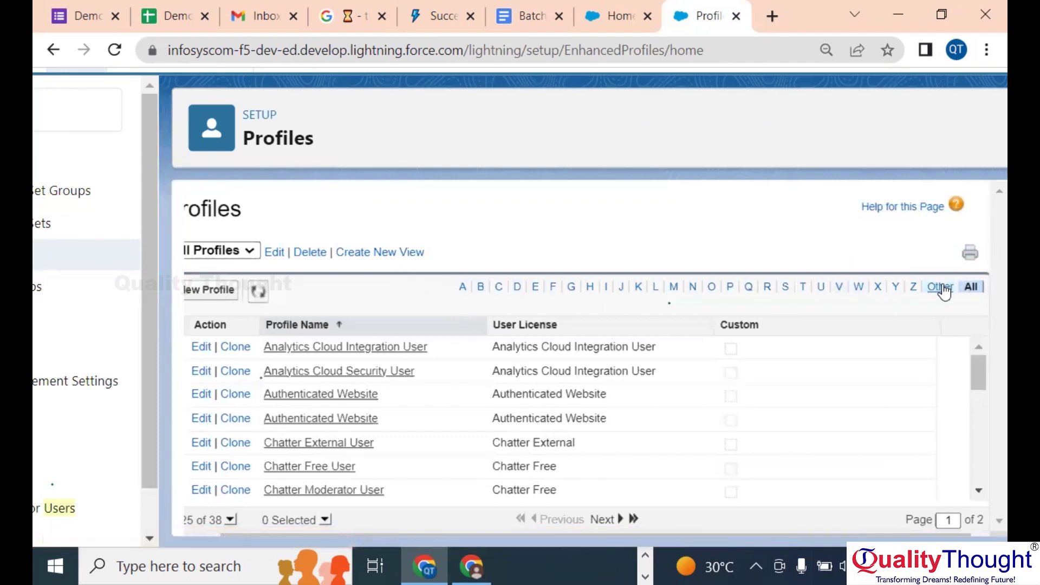
{"action": "left_click", "coordinate": [785, 287]}
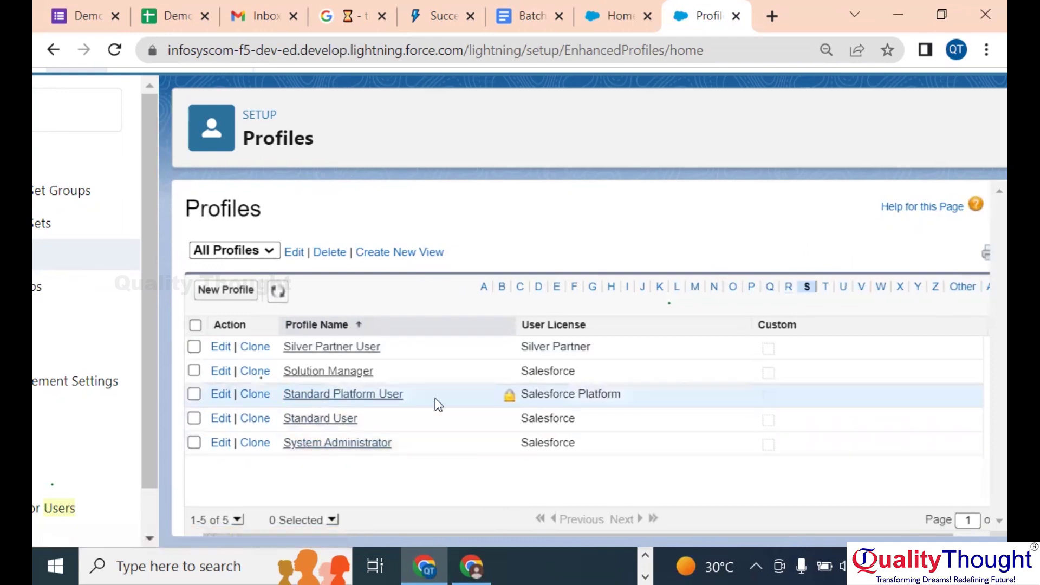
- Open the System Administrator profile for editing, look through its tab settings and object permissions, and return to the profile list
{"action": "left_click", "coordinate": [222, 443]}
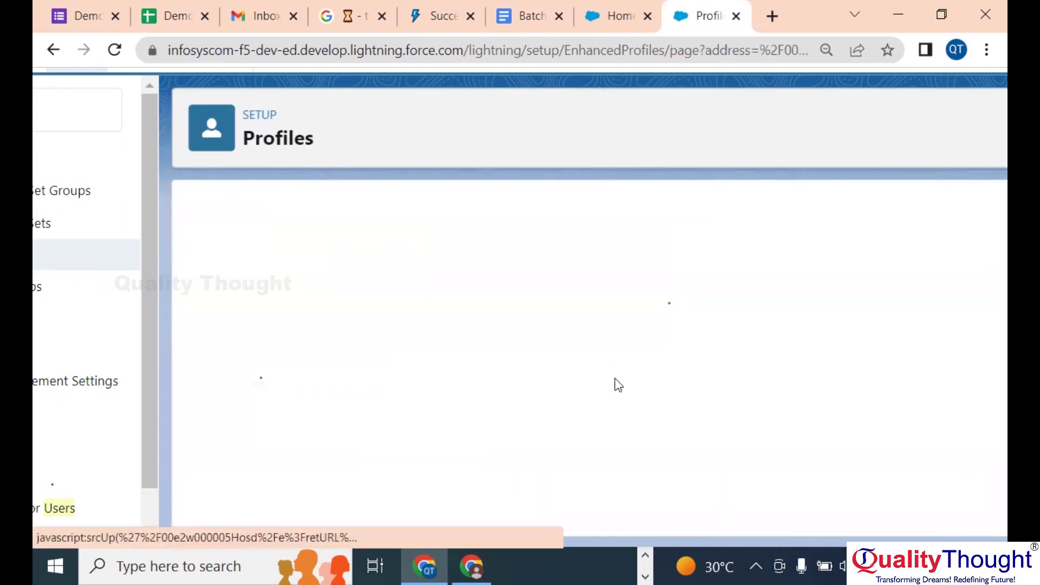
{"action": "scroll", "coordinate": [615, 378], "scroll_direction": "down", "scroll_amount": 20}
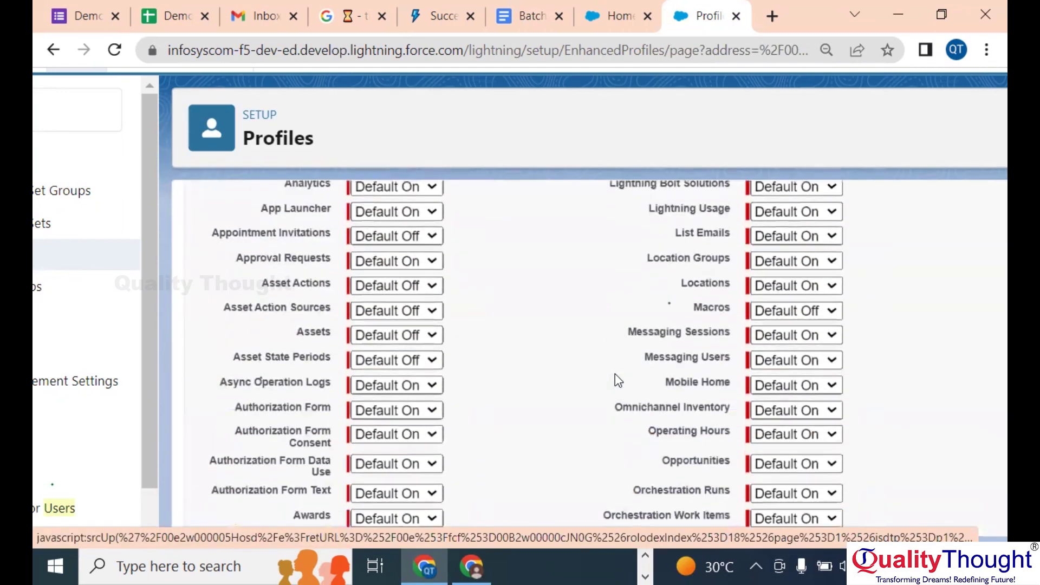
{"action": "scroll", "coordinate": [617, 379], "scroll_direction": "down", "scroll_amount": 15}
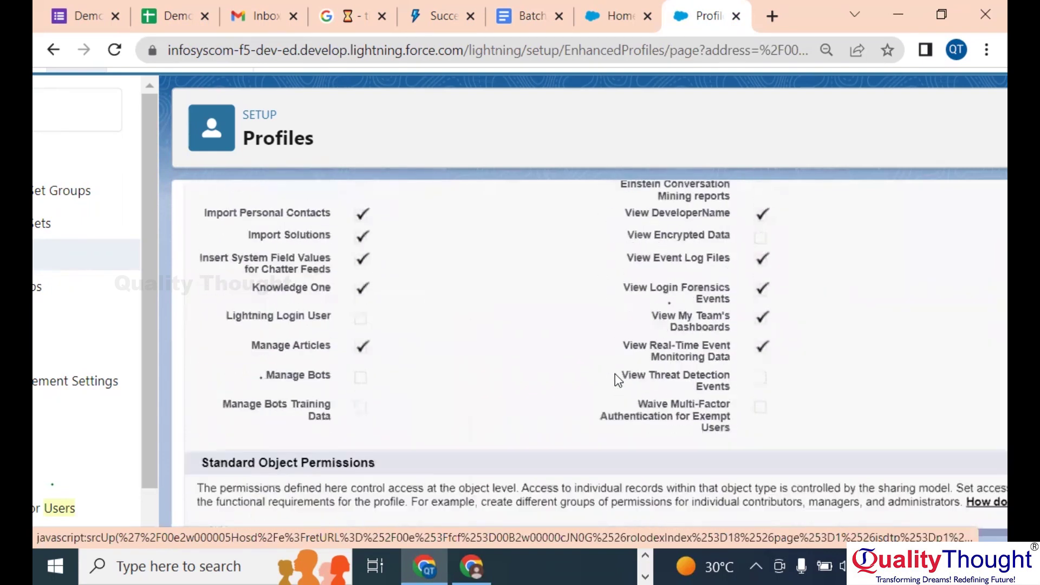
{"action": "scroll", "coordinate": [616, 379], "scroll_direction": "down", "scroll_amount": 10}
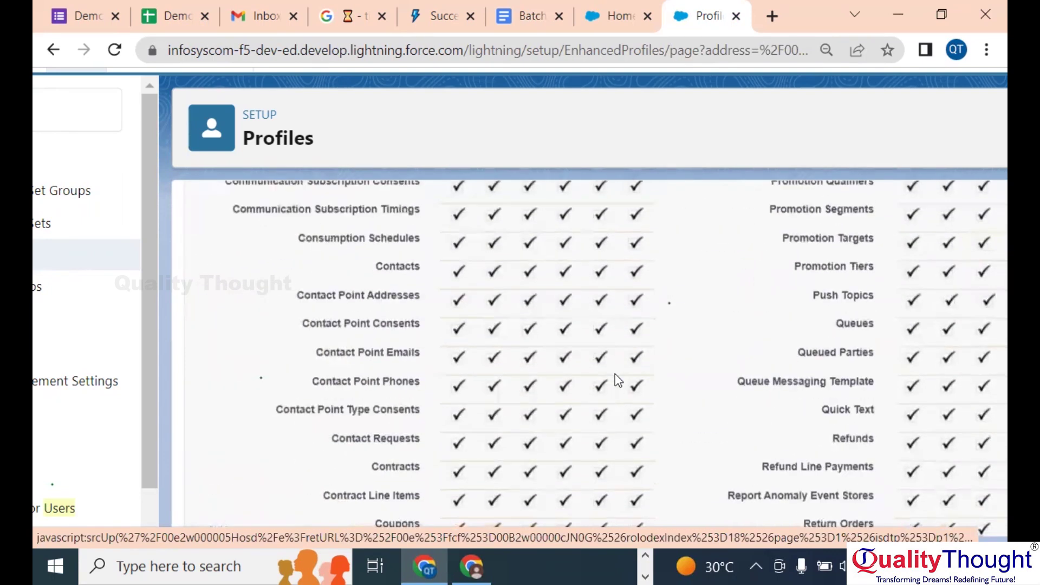
{"action": "scroll", "coordinate": [615, 374], "scroll_direction": "left", "scroll_amount": 3}
{"action": "scroll", "coordinate": [615, 374], "scroll_direction": "left", "scroll_amount": 5}
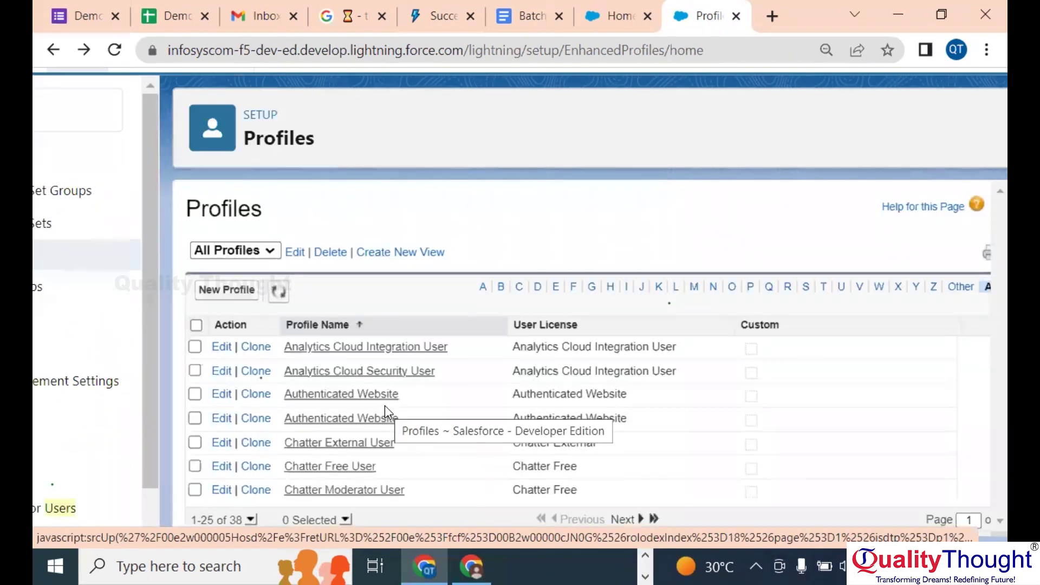
- Filter the profiles to S again, open Standard Platform User for editing and look through its permissions
{"action": "scroll", "coordinate": [384, 405], "scroll_direction": "down", "scroll_amount": 1}
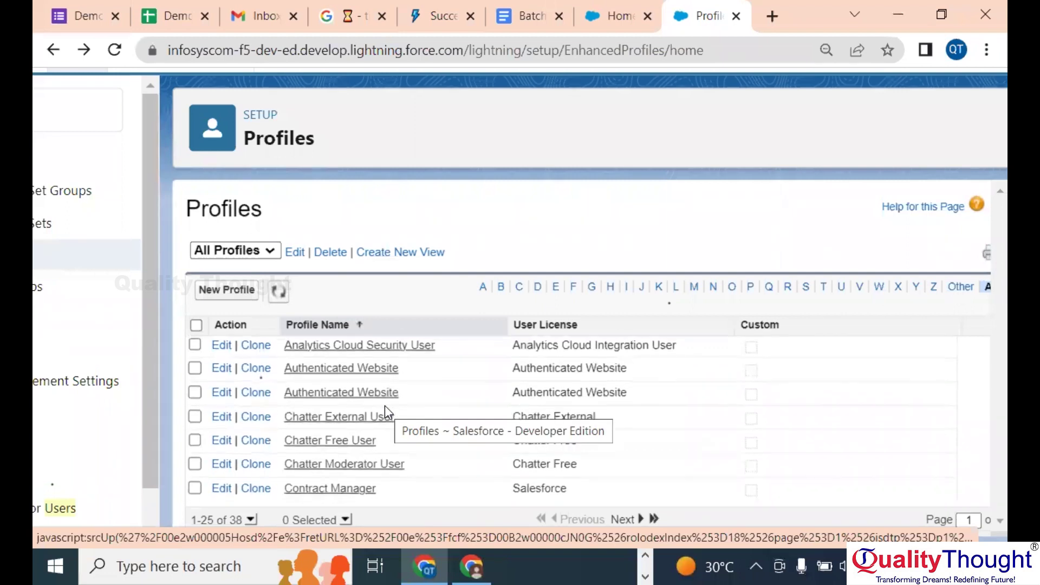
{"action": "scroll", "coordinate": [321, 427], "scroll_direction": "down", "scroll_amount": 5}
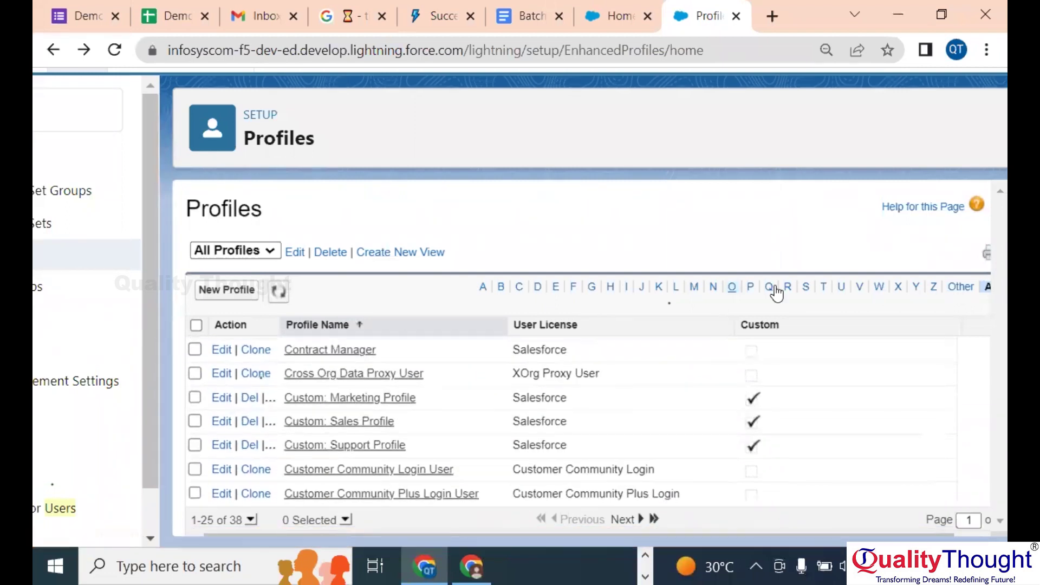
{"action": "left_click", "coordinate": [801, 291]}
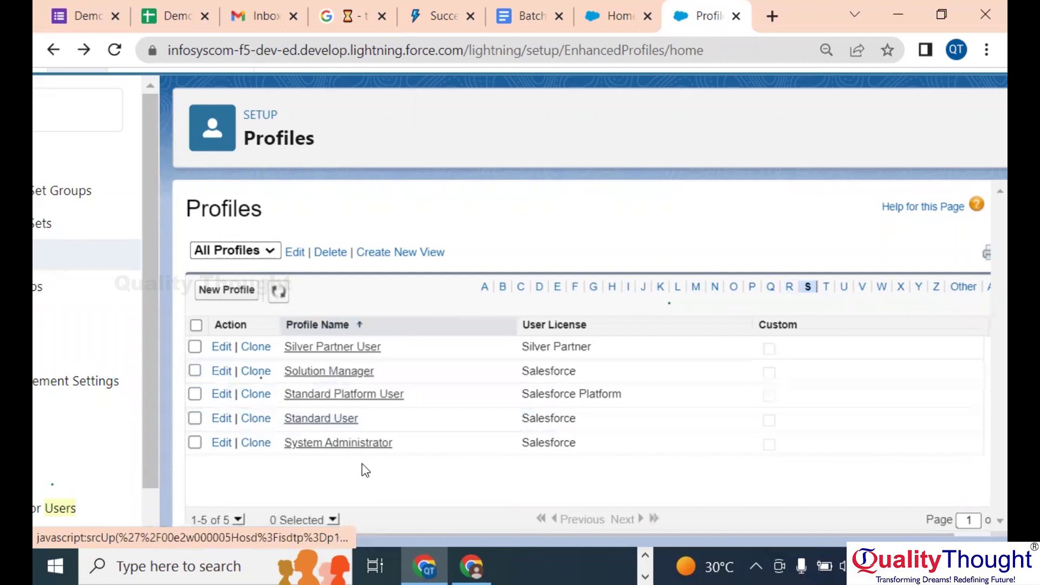
{"action": "left_click", "coordinate": [221, 394]}
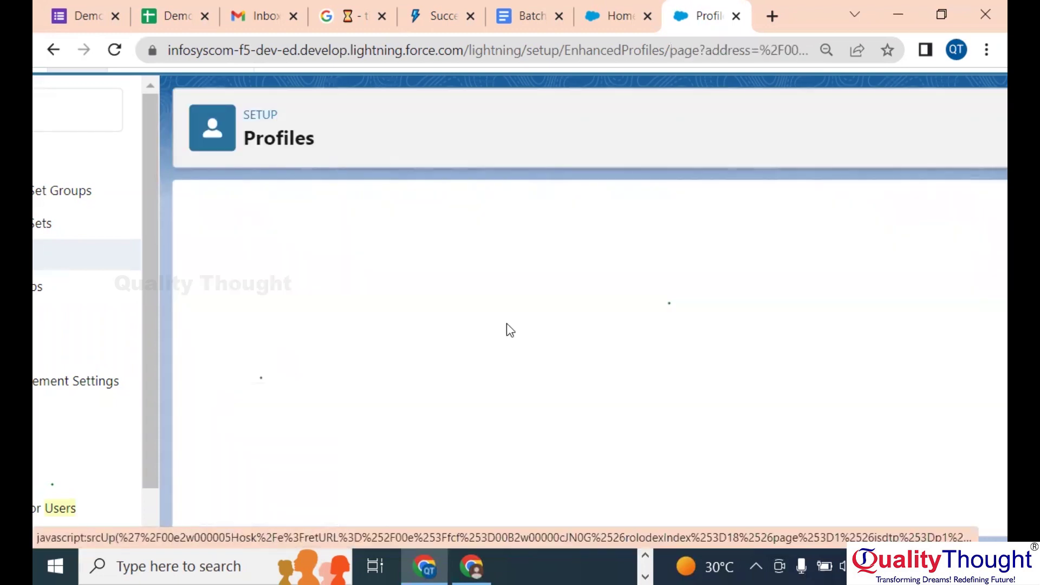
{"action": "scroll", "coordinate": [507, 327], "scroll_direction": "down", "scroll_amount": 10}
{"action": "scroll", "coordinate": [507, 324], "scroll_direction": "down", "scroll_amount": 15}
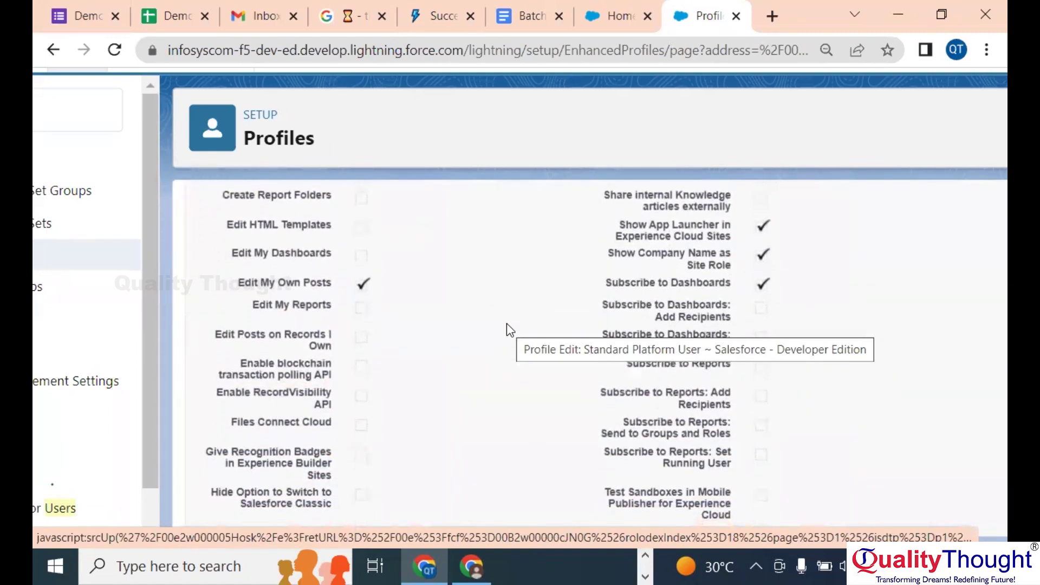
- Return to the Batch 11 document and add the sub-item "3. Check if there are any Custom Functionalities Present in Profile ?" under the third task
{"action": "left_click", "coordinate": [522, 12]}
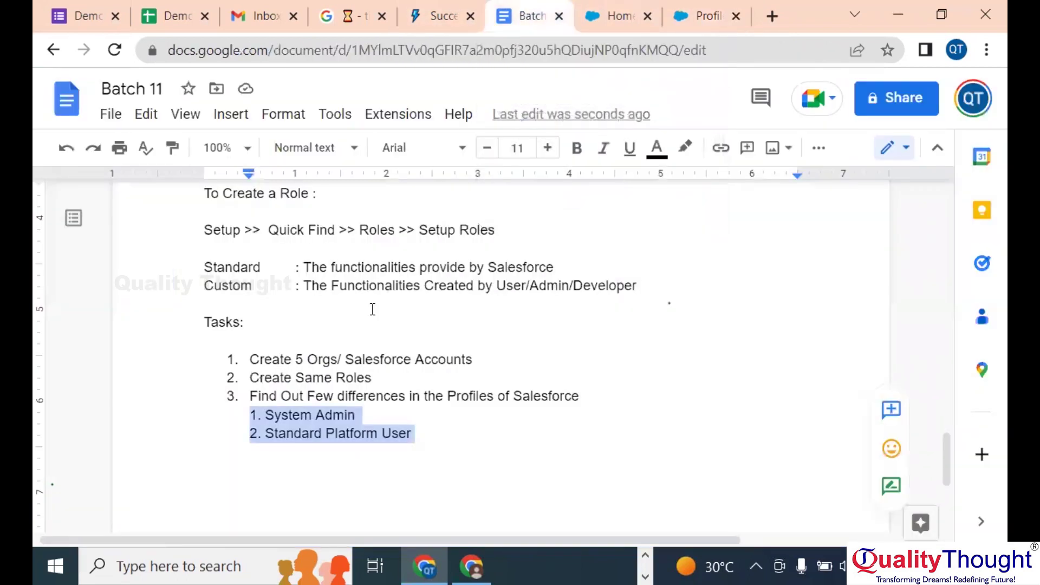
{"action": "left_click", "coordinate": [448, 431]}
{"action": "scroll", "coordinate": [449, 434], "scroll_direction": "down", "scroll_amount": 1}
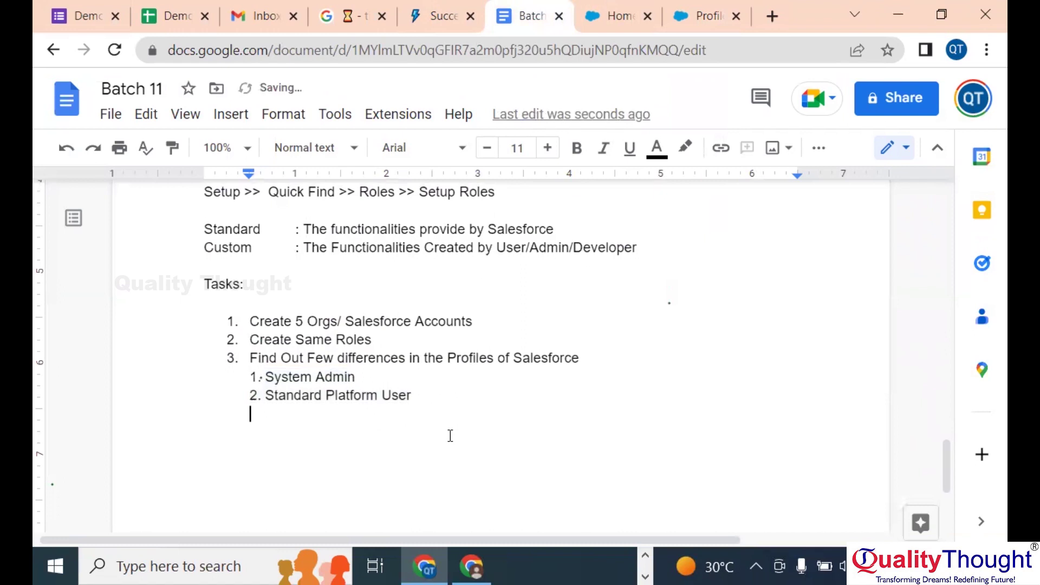
{"action": "type", "text": "3. chc"}
{"action": "key", "text": "BackSpace"}
{"action": "type", "text": "eck if "}
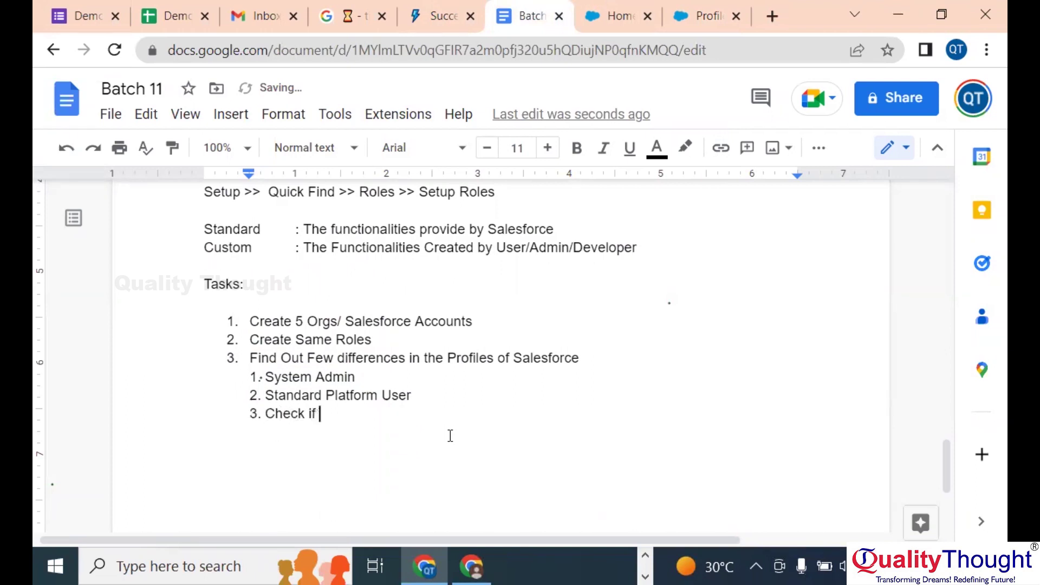
{"action": "type", "text": "there are any "}
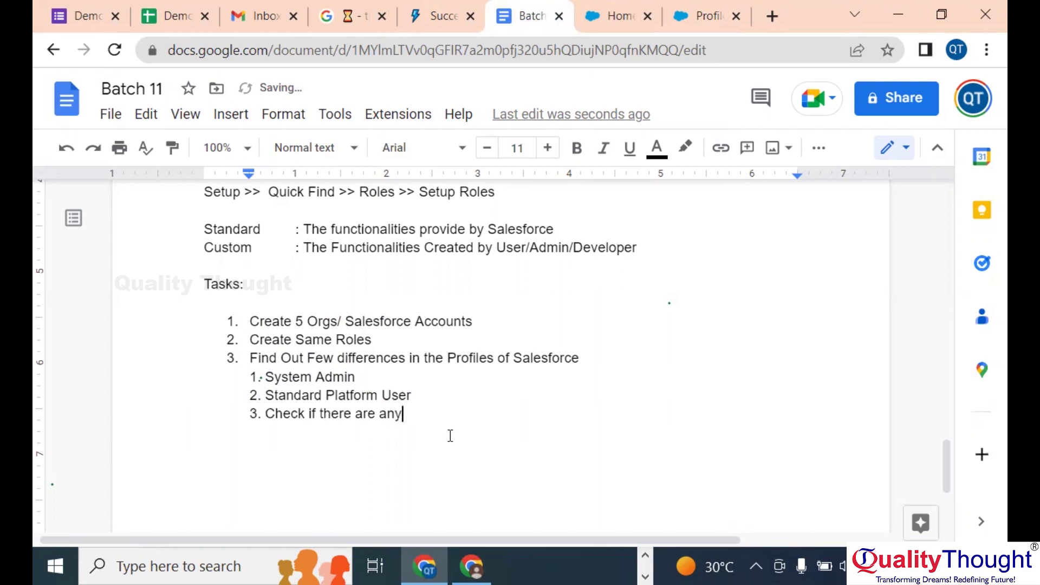
{"action": "type", "text": "Custom Functi"}
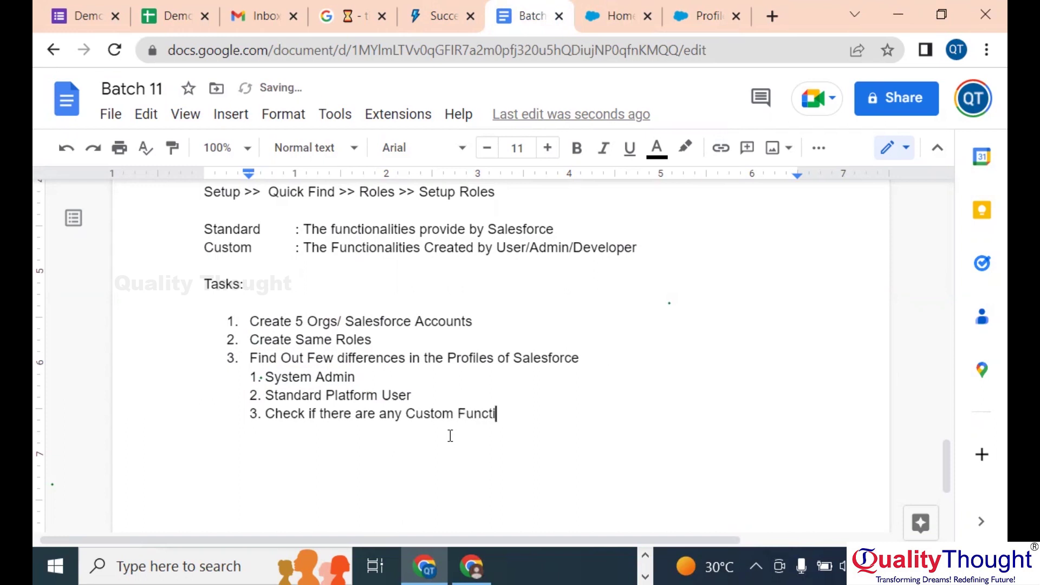
{"action": "type", "text": "onalities Prese"}
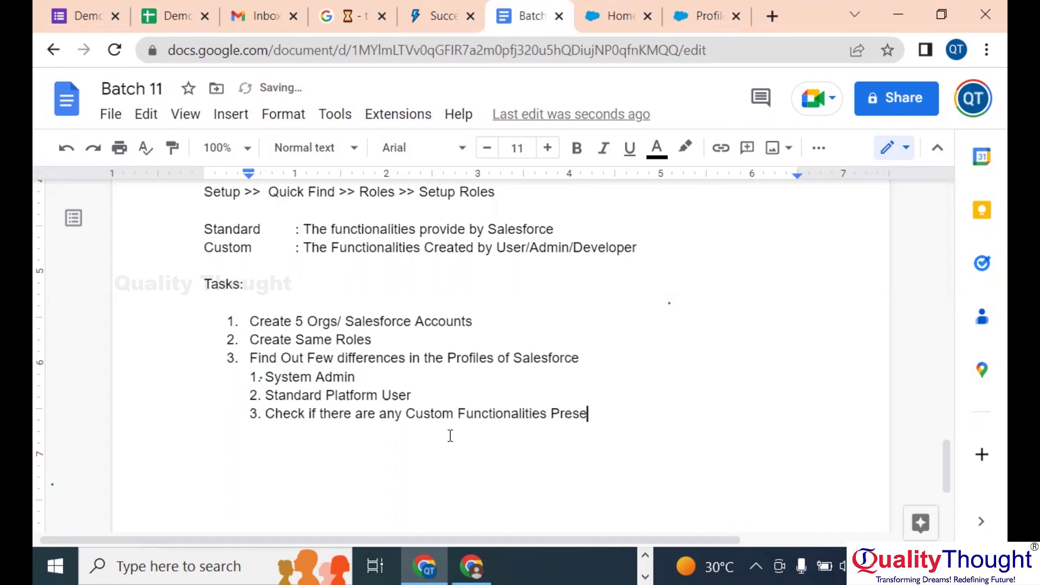
{"action": "type", "text": "nt in Profile"}
{"action": "type", "text": "."}
{"action": "type", "text": "?"}
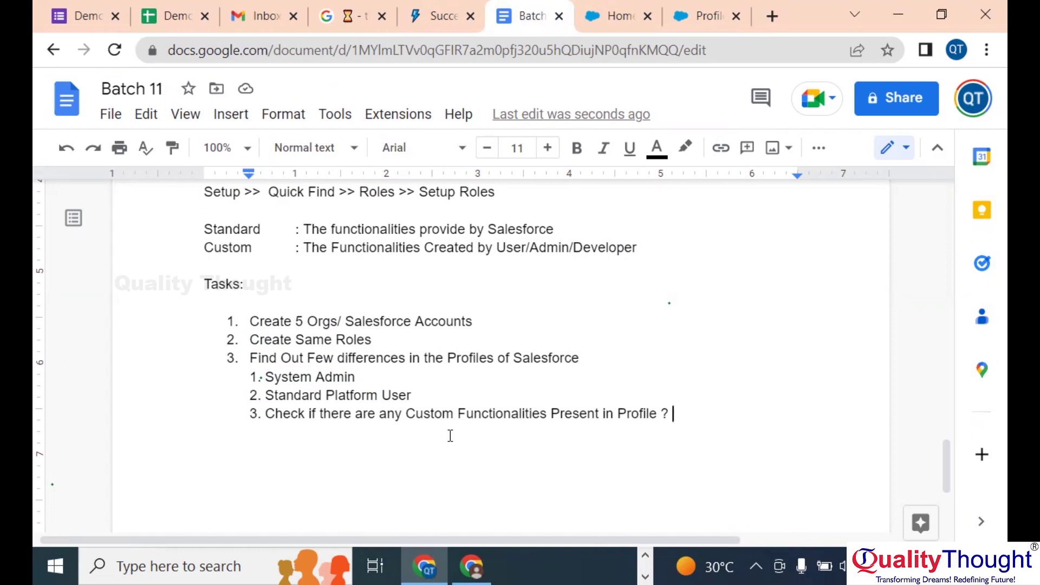
- Extend the Standard definition in the Batch 11 document with "which can't be Deleted" after "Salesforce"
{"action": "scroll", "coordinate": [450, 436], "scroll_direction": "up", "scroll_amount": 1}
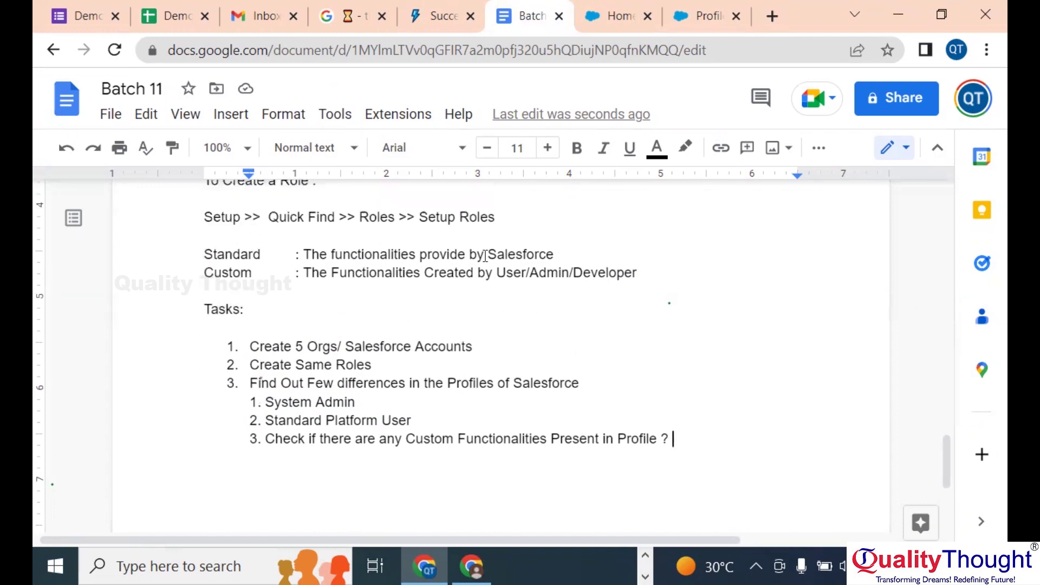
{"action": "left_click", "coordinate": [567, 255]}
{"action": "type", "text": "which can"}
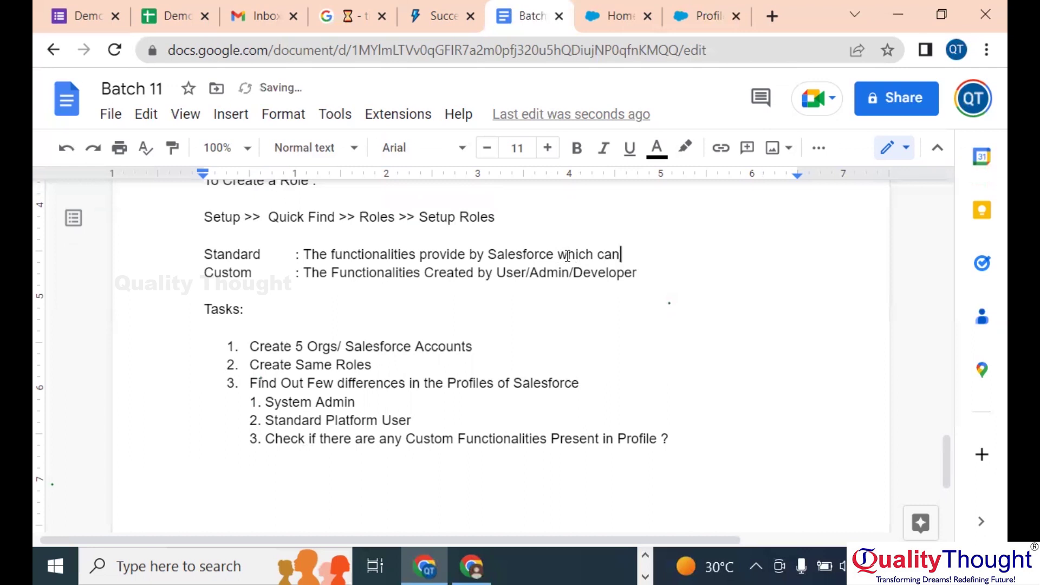
{"action": "type", "text": "'t be Deleted"}
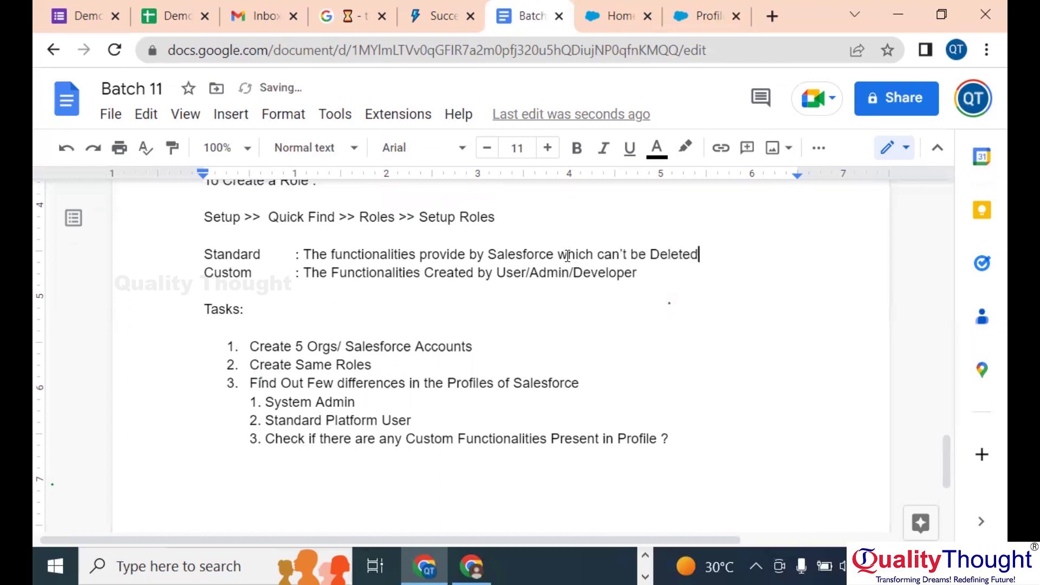
- Extend the Custom definition with "which can be Deleted" after "User/Admin/Developer"
{"action": "left_click", "coordinate": [677, 292]}
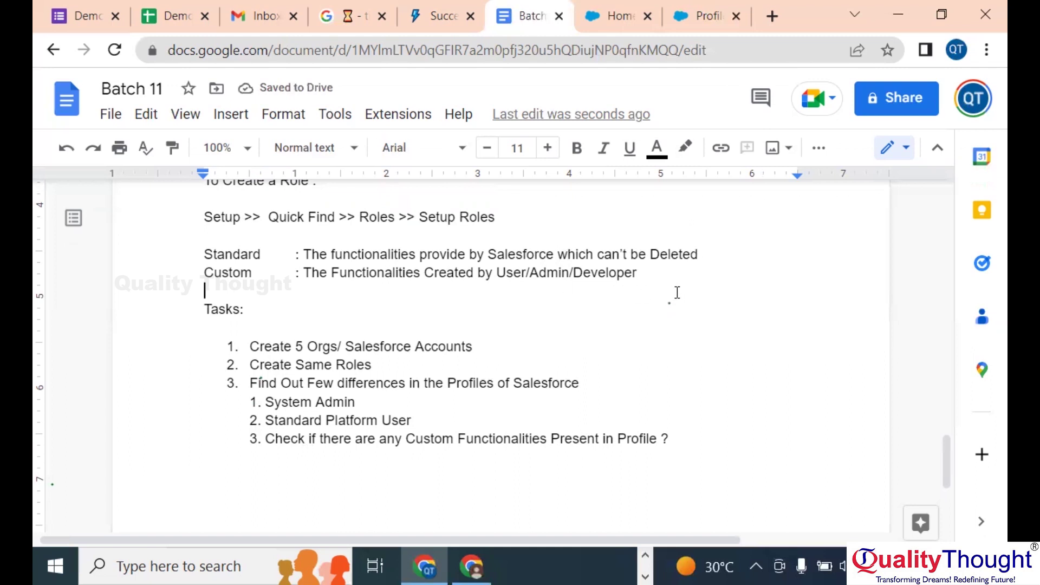
{"action": "left_click", "coordinate": [657, 276]}
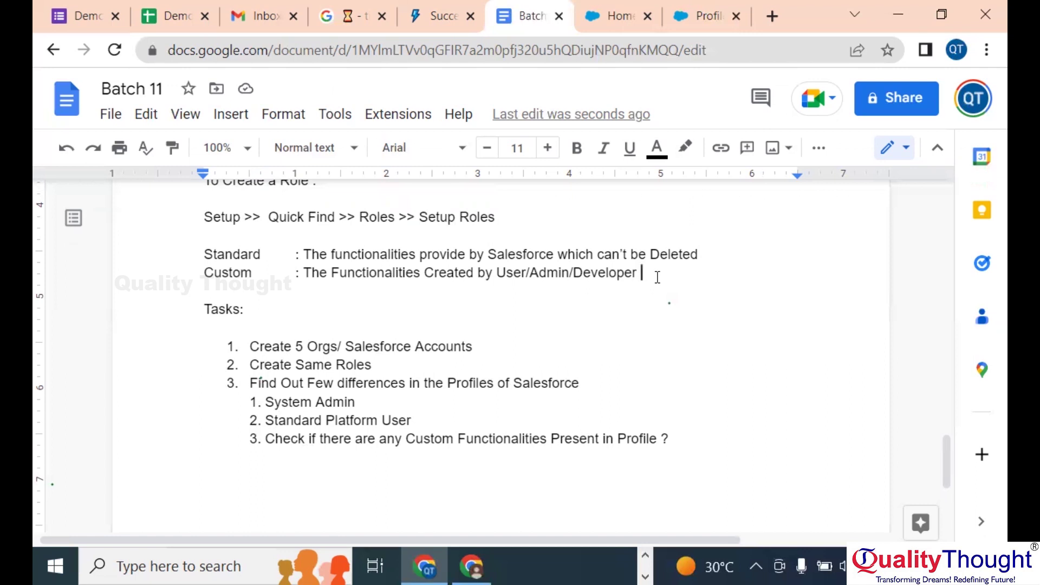
{"action": "type", "text": "which can"}
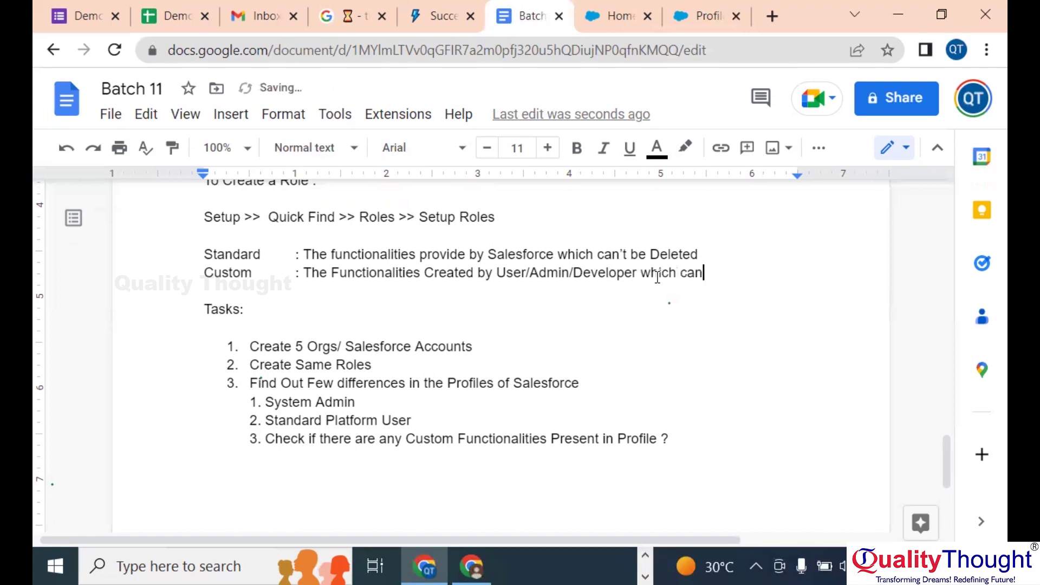
{"action": "type", "text": " be Deleted"}
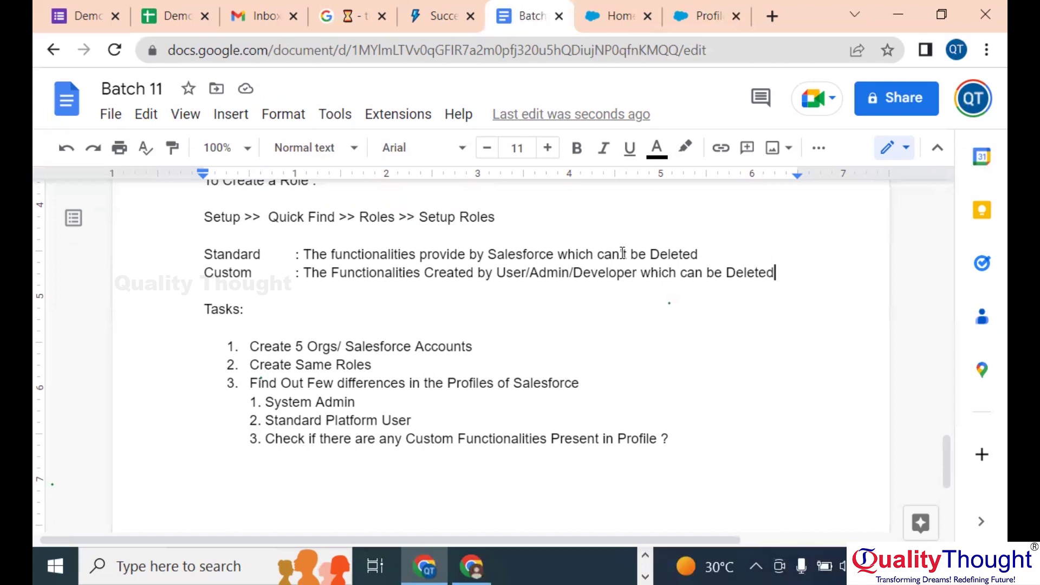
- Insert "or" before "which" in both the Custom and the Standard definitions
{"action": "left_click", "coordinate": [644, 276]}
{"action": "type", "text": "or"}
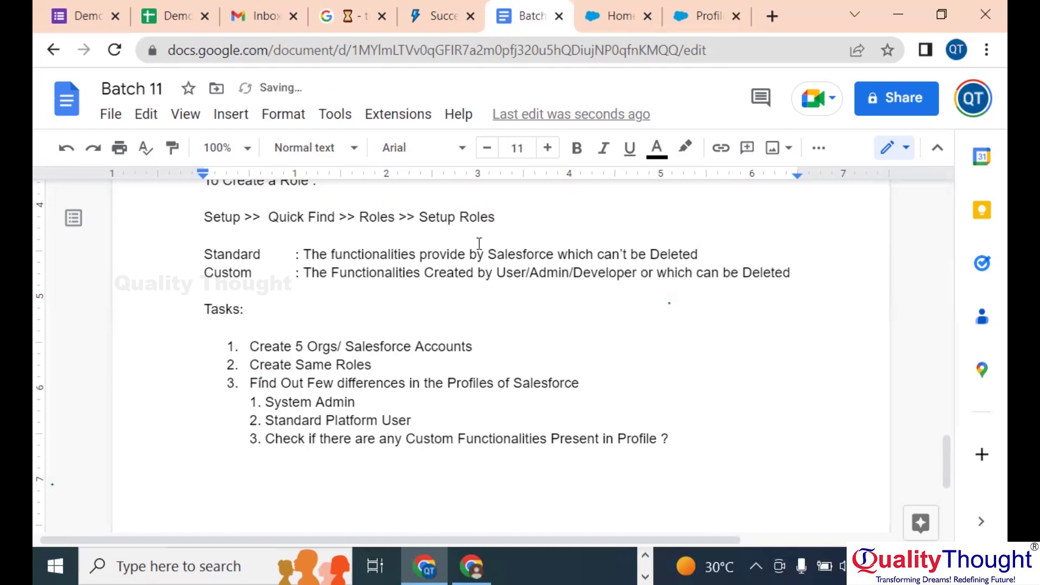
{"action": "left_click", "coordinate": [558, 253]}
{"action": "type", "text": "or"}
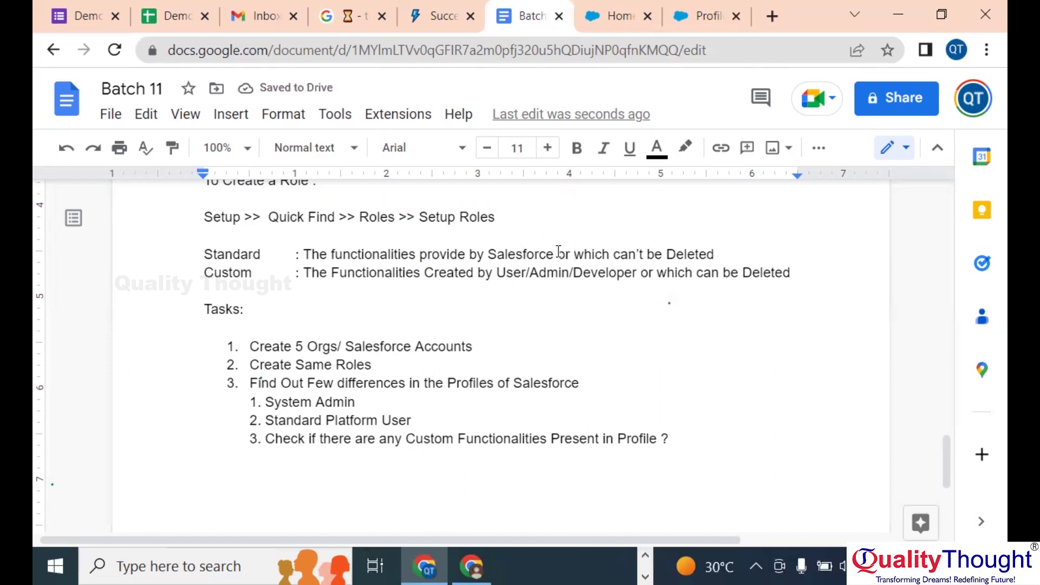
- Review the Tasks section, highlighting it from the heading through the third sub-item, and clear the selection
{"action": "scroll", "coordinate": [558, 252], "scroll_direction": "down", "scroll_amount": 3}
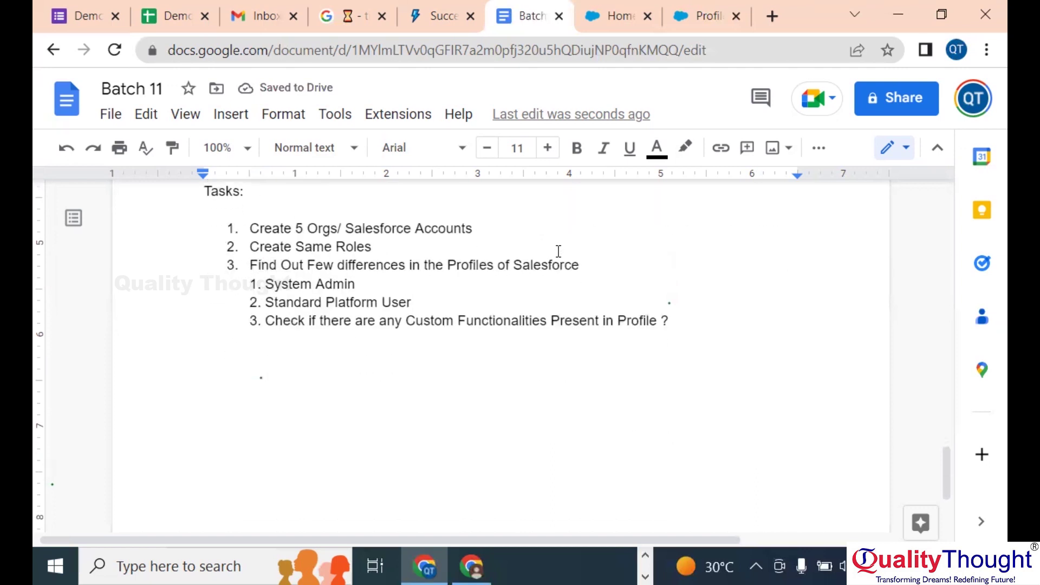
{"action": "left_click", "coordinate": [661, 332]}
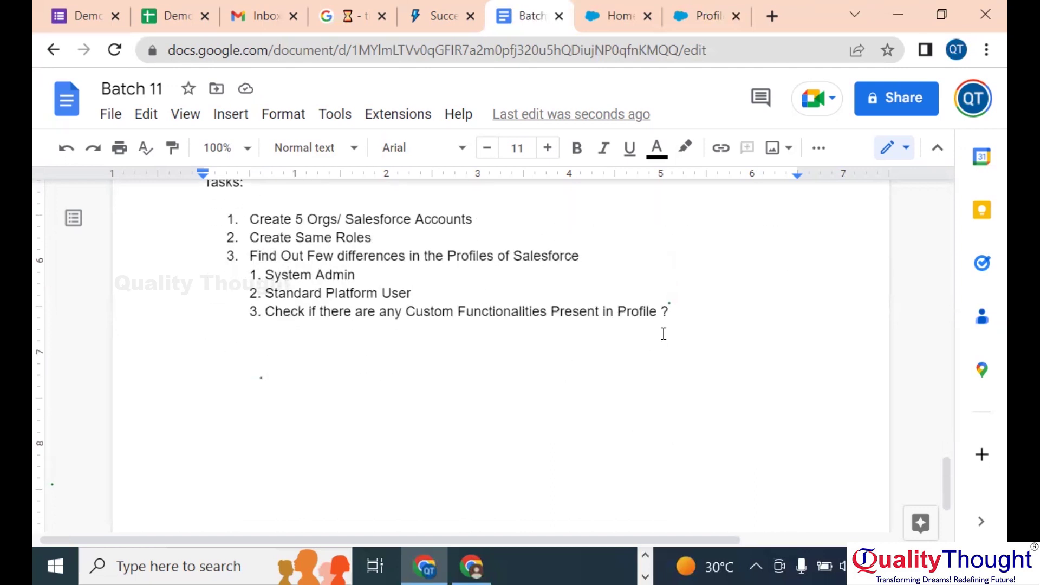
{"action": "scroll", "coordinate": [663, 333], "scroll_direction": "up", "scroll_amount": 1}
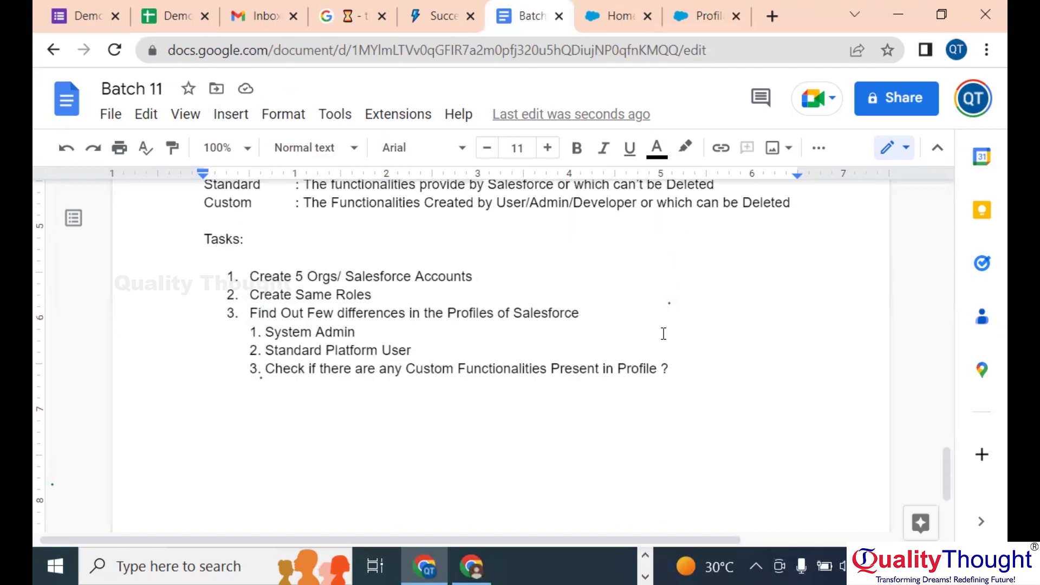
{"action": "left_click", "coordinate": [699, 373]}
{"action": "left_click_drag", "start_coordinate": [673, 368], "coordinate": [202, 231]}
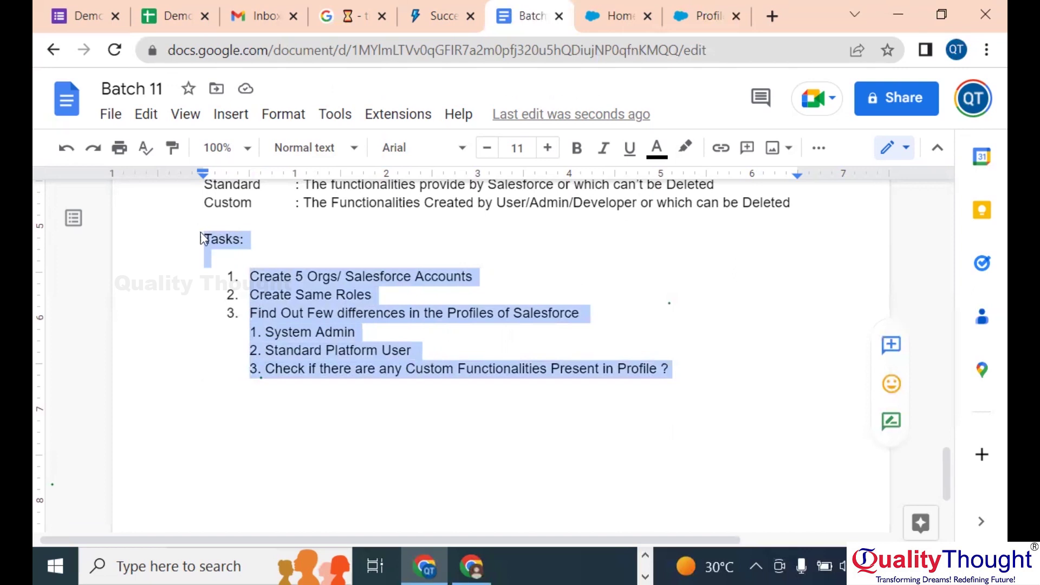
{"action": "key", "text": "alt+Tab"}
{"action": "key", "text": "alt+Tab"}
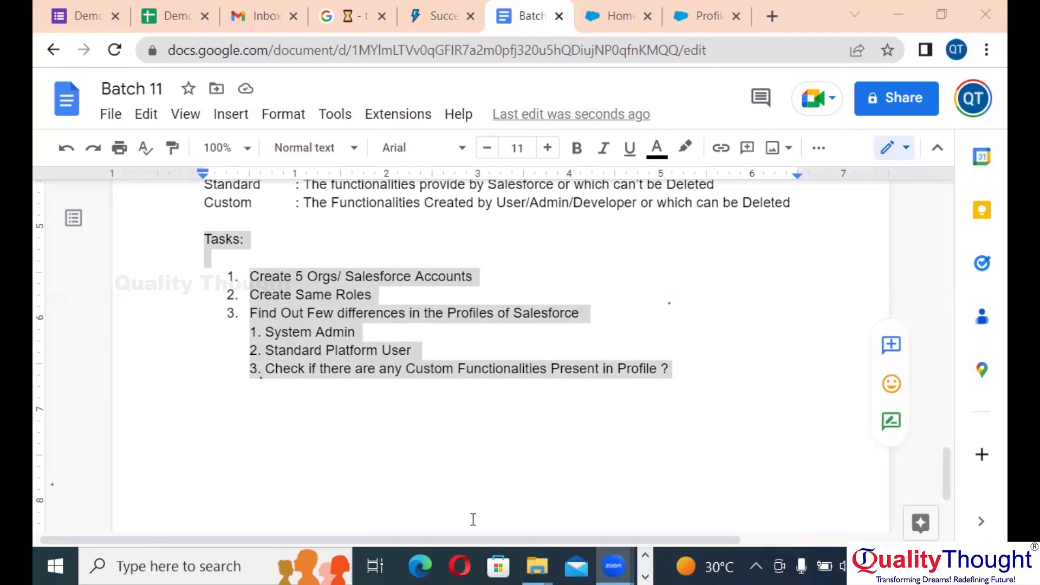
{"action": "left_click", "coordinate": [272, 402]}
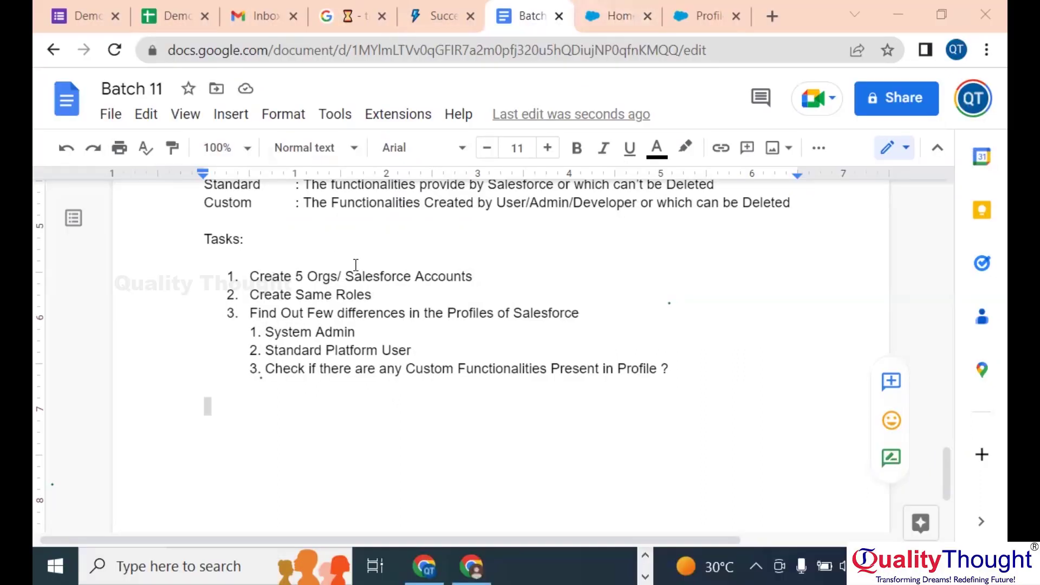
- Switch to Salesforce Setup, open the Users page and look over the list of all users
{"action": "scroll", "coordinate": [356, 262], "scroll_direction": "up", "scroll_amount": 2}
{"action": "left_click", "coordinate": [709, 15]}
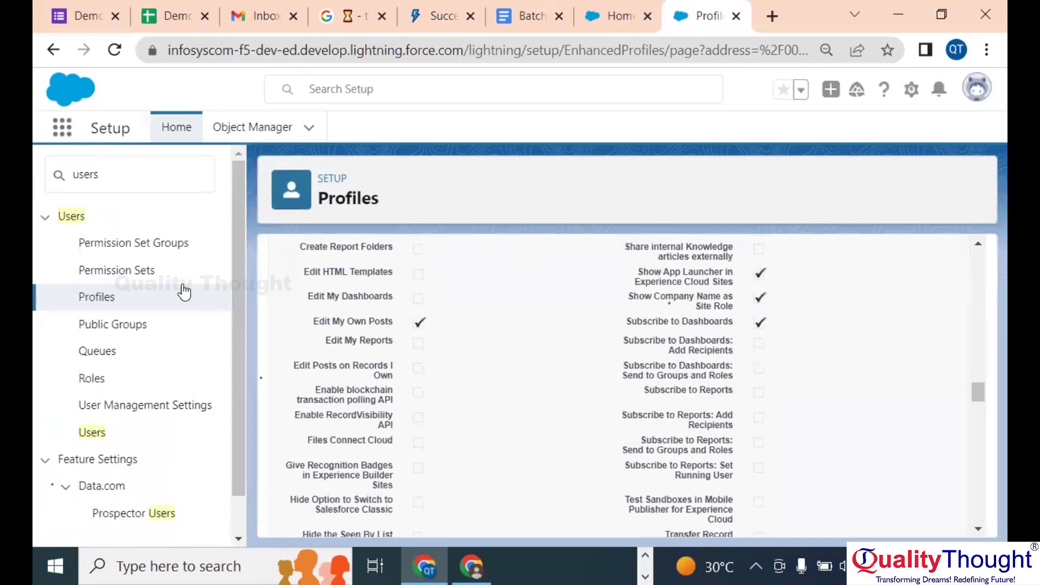
{"action": "left_click", "coordinate": [94, 431]}
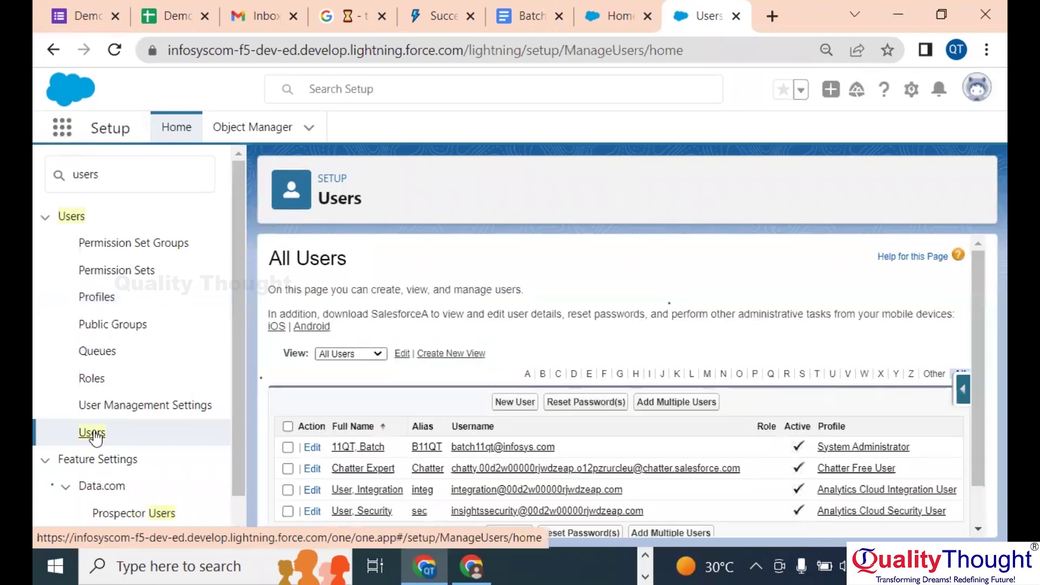
{"action": "scroll", "coordinate": [94, 436], "scroll_direction": "down", "scroll_amount": 1}
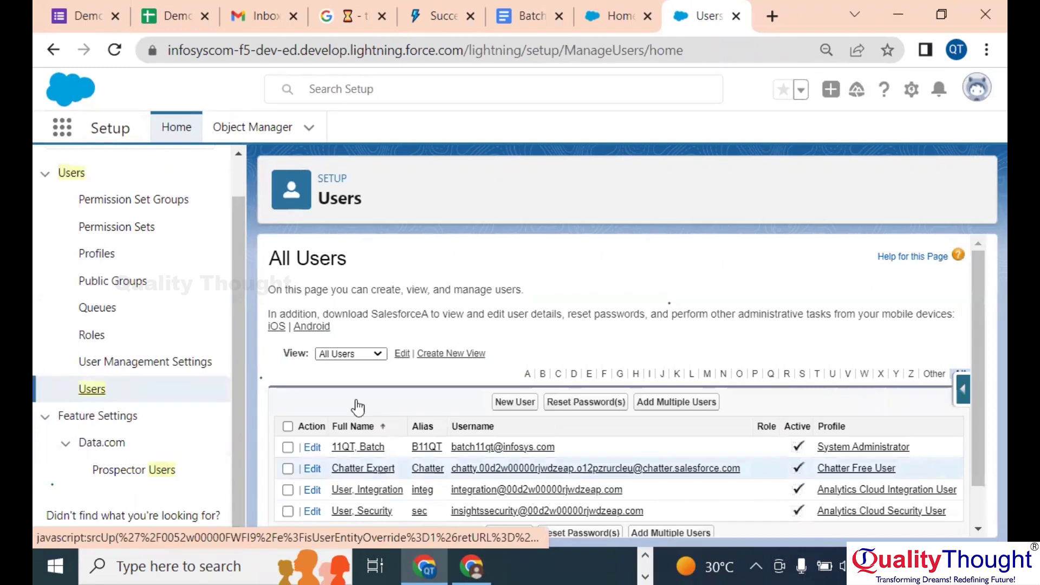
{"action": "scroll", "coordinate": [358, 408], "scroll_direction": "down", "scroll_amount": 1}
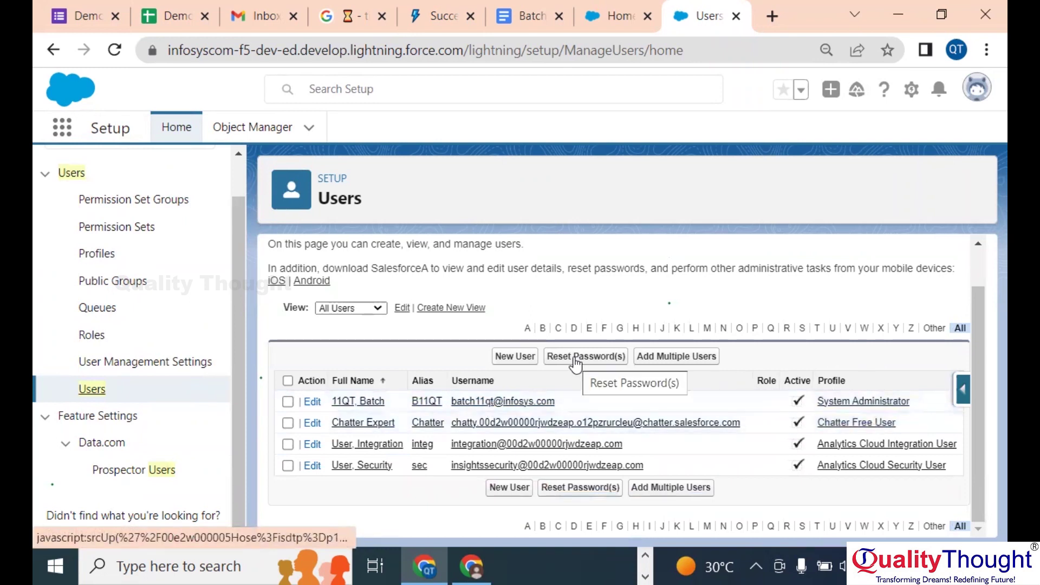
- Edit the user with the System Administrator profile, set the role to CEO and save the record
{"action": "left_click", "coordinate": [314, 402]}
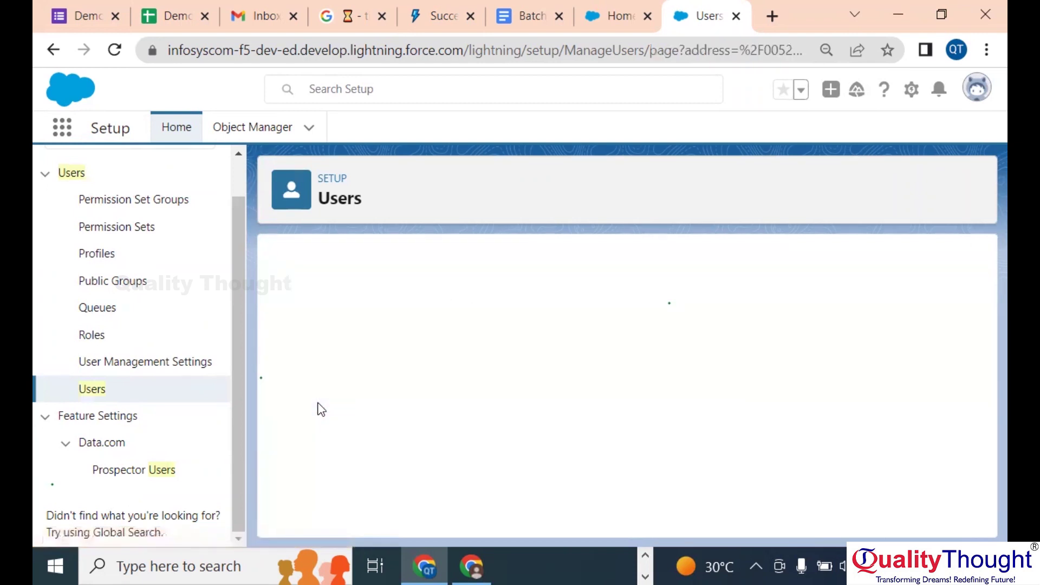
{"action": "scroll", "coordinate": [325, 368], "scroll_direction": "down", "scroll_amount": 2}
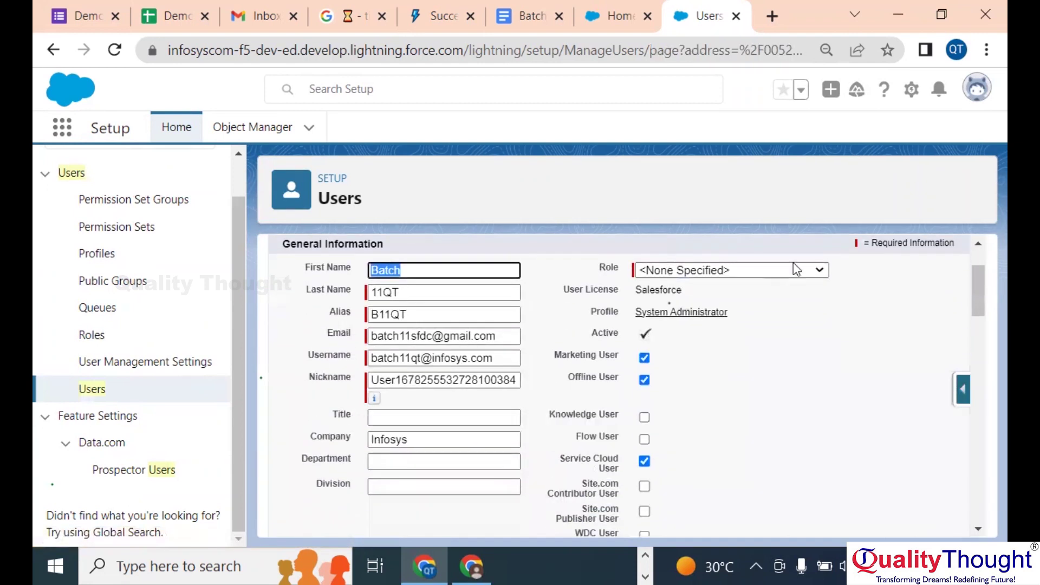
{"action": "left_click", "coordinate": [653, 274]}
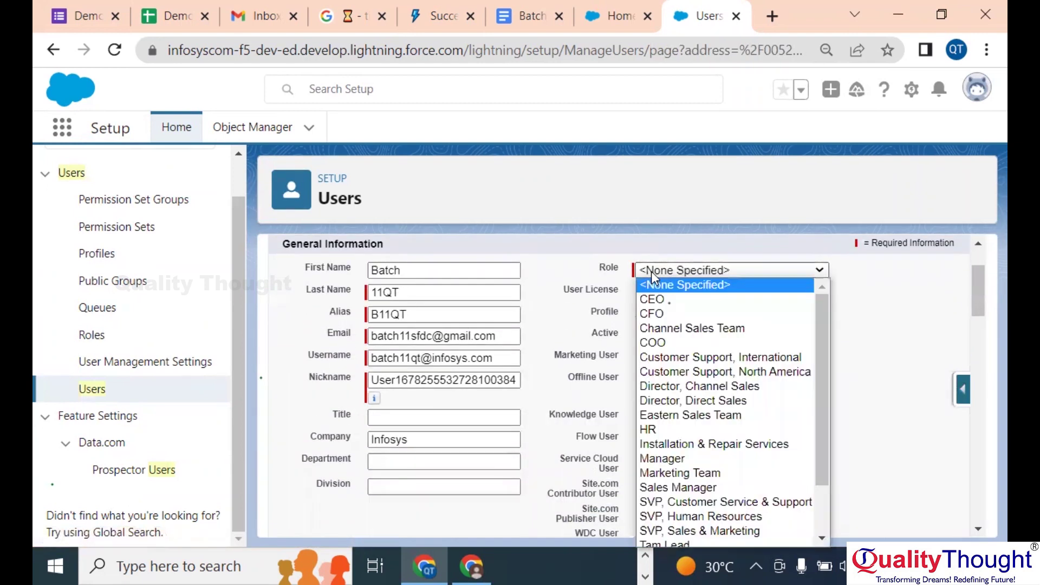
{"action": "left_click", "coordinate": [668, 298]}
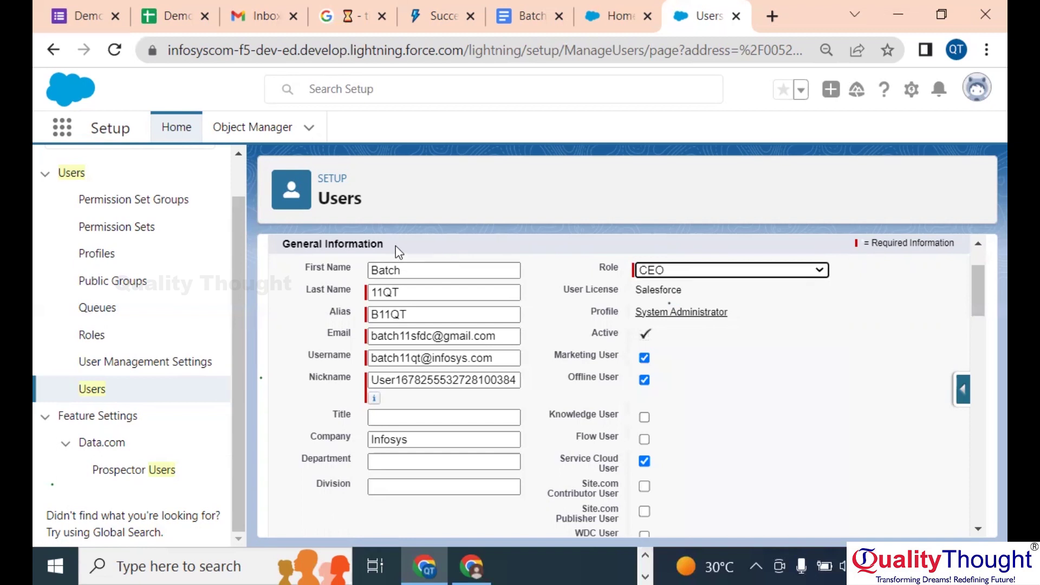
{"action": "scroll", "coordinate": [398, 251], "scroll_direction": "up", "scroll_amount": 2}
{"action": "left_click", "coordinate": [495, 305]}
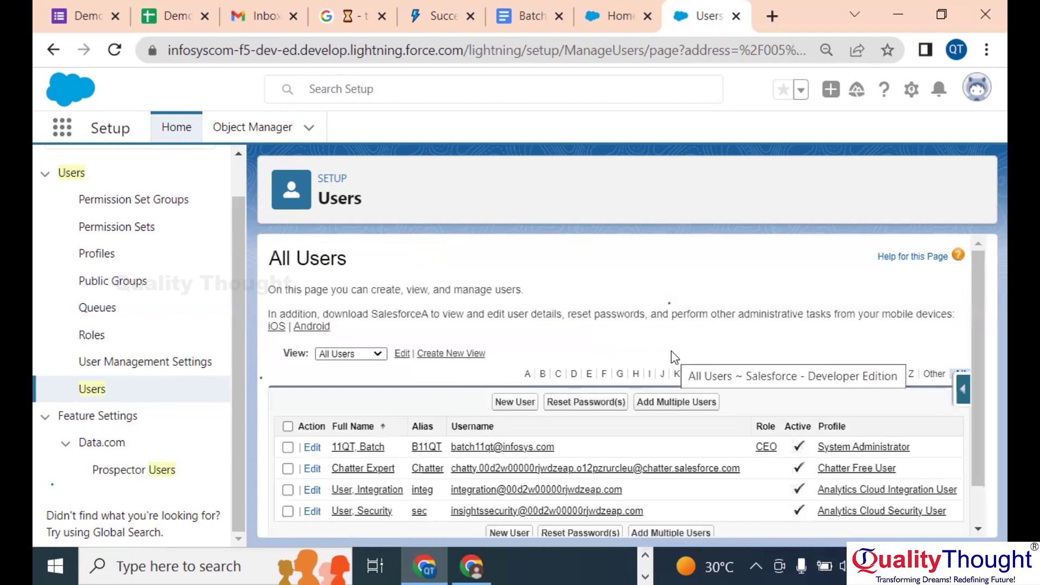
- Reopen the System Administrator user for editing, try the COO role and set the role back to CEO
{"action": "scroll", "coordinate": [671, 352], "scroll_direction": "down", "scroll_amount": 1}
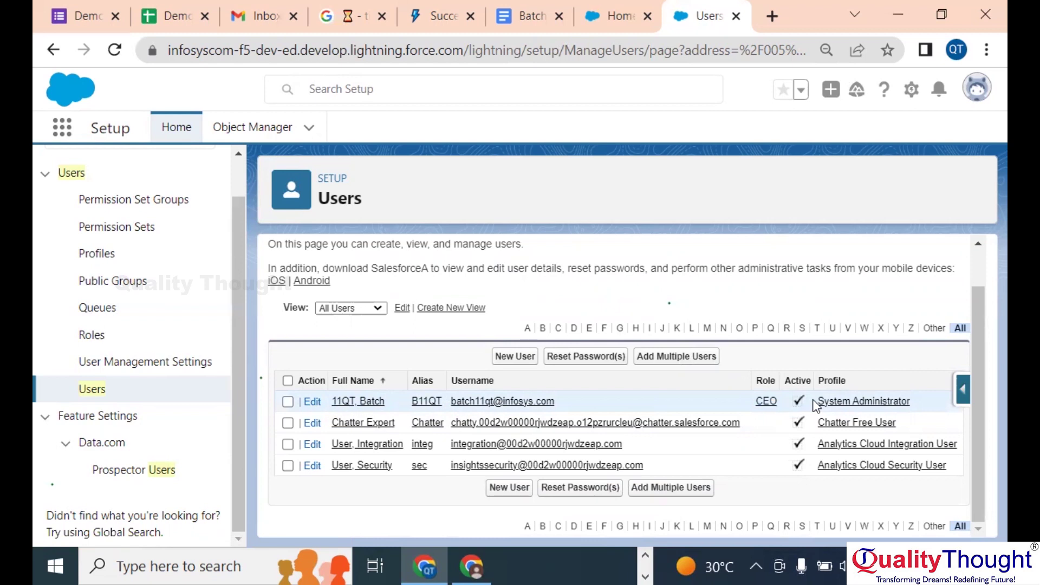
{"action": "left_click", "coordinate": [312, 401]}
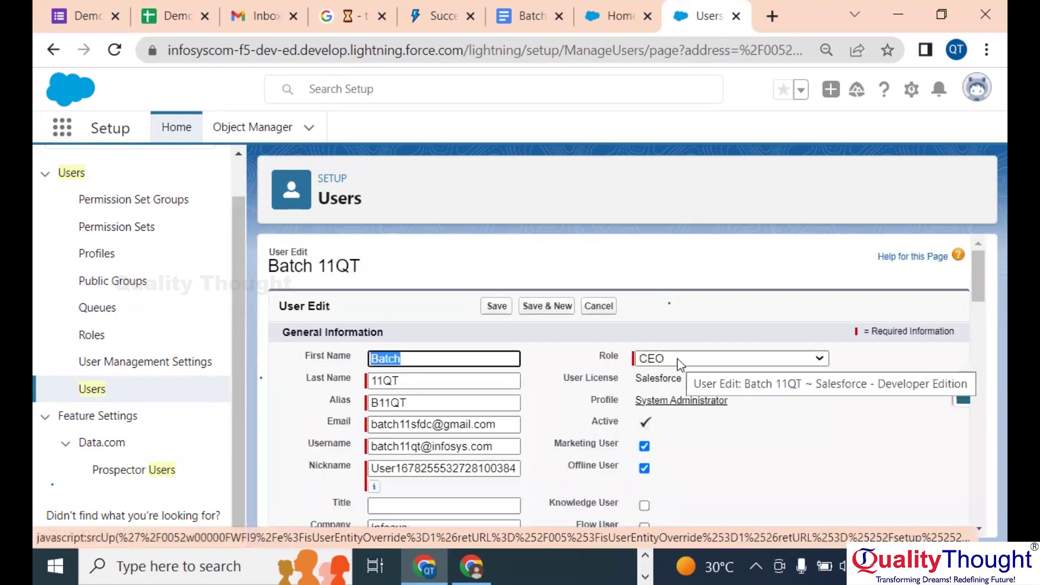
{"action": "left_click", "coordinate": [734, 341]}
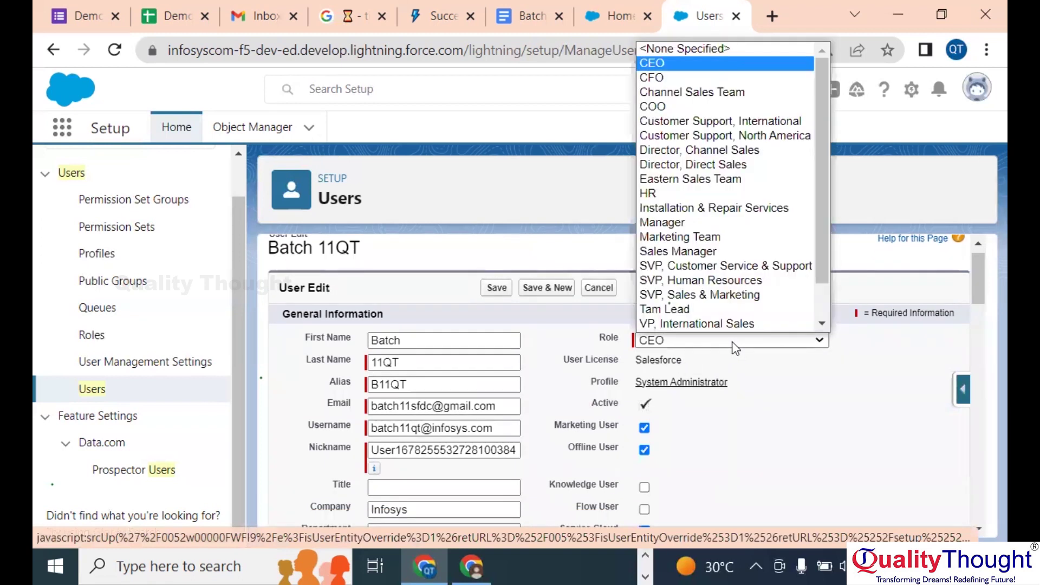
{"action": "left_click", "coordinate": [682, 106]}
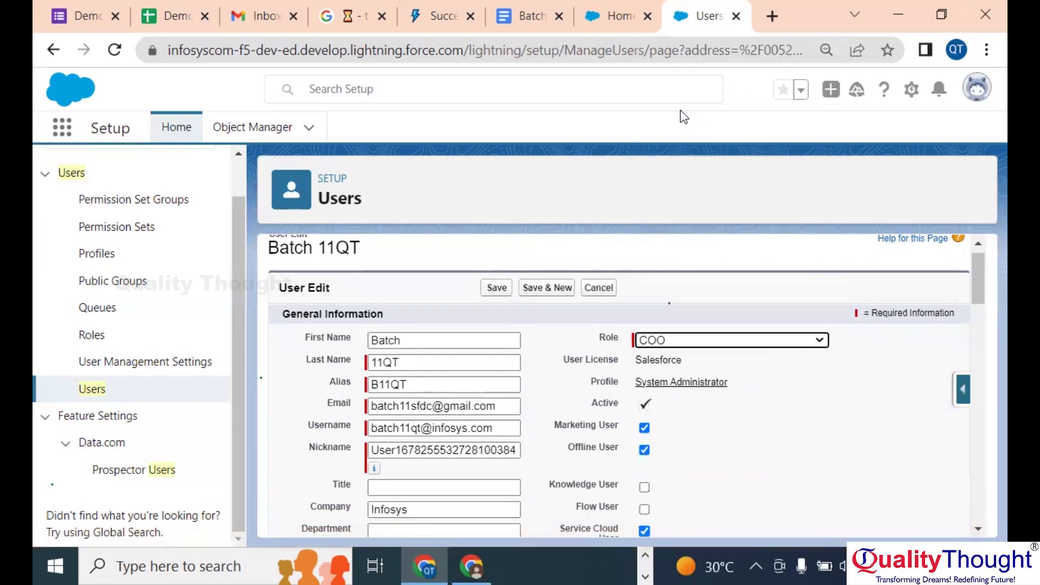
{"action": "left_click", "coordinate": [741, 351]}
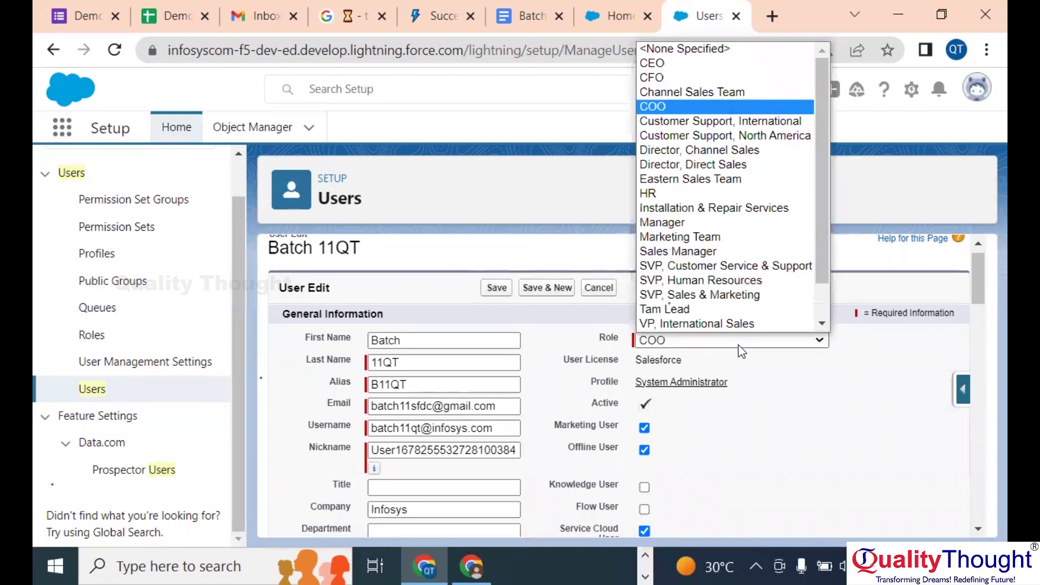
{"action": "left_click", "coordinate": [659, 63]}
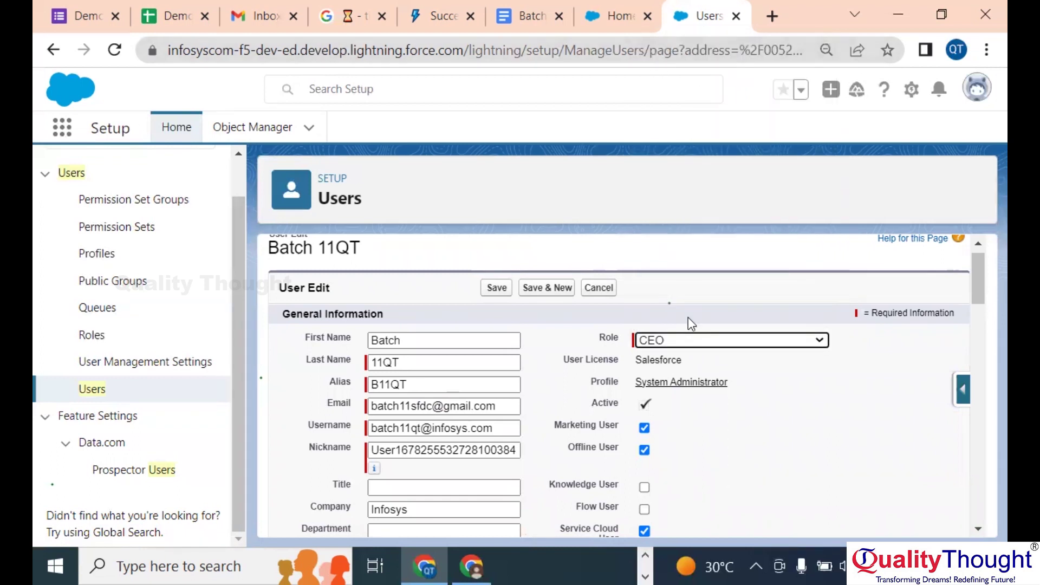
- Look through the user's remaining general information settings, save the record and check its row in the user list
{"action": "scroll", "coordinate": [688, 318], "scroll_direction": "down", "scroll_amount": 5}
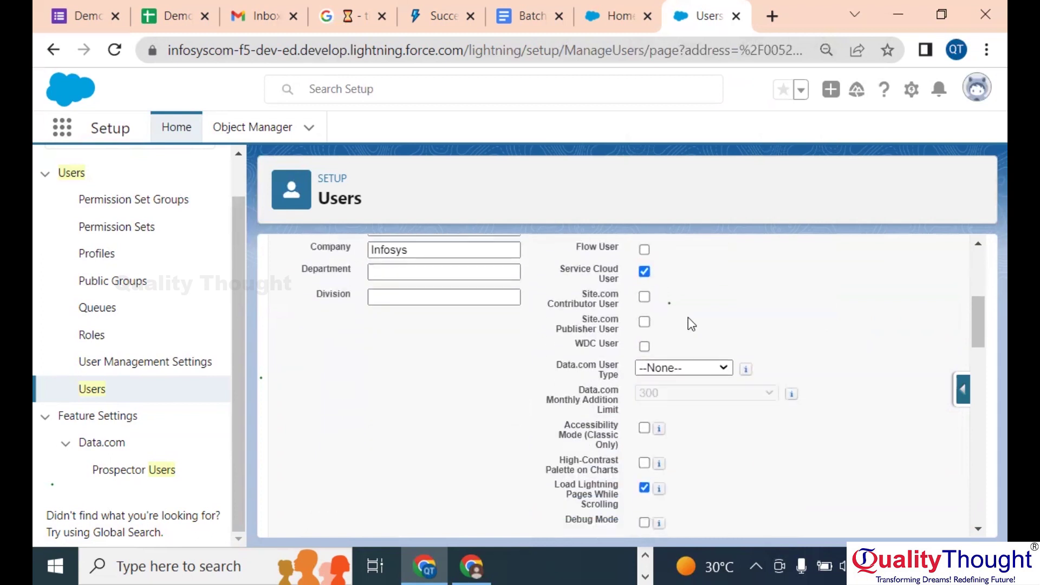
{"action": "scroll", "coordinate": [688, 324], "scroll_direction": "up", "scroll_amount": 5}
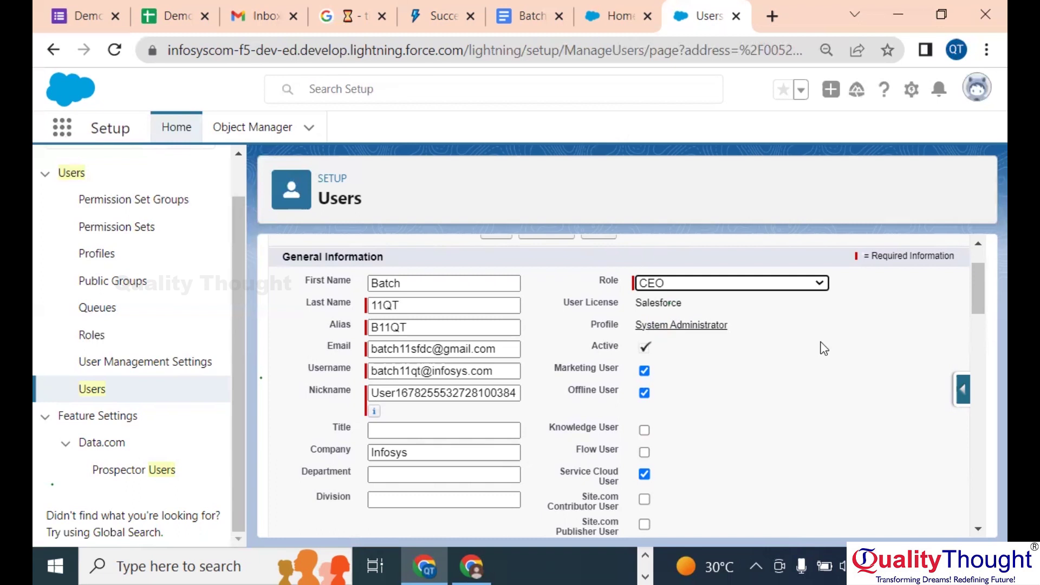
{"action": "scroll", "coordinate": [431, 308], "scroll_direction": "up", "scroll_amount": 2}
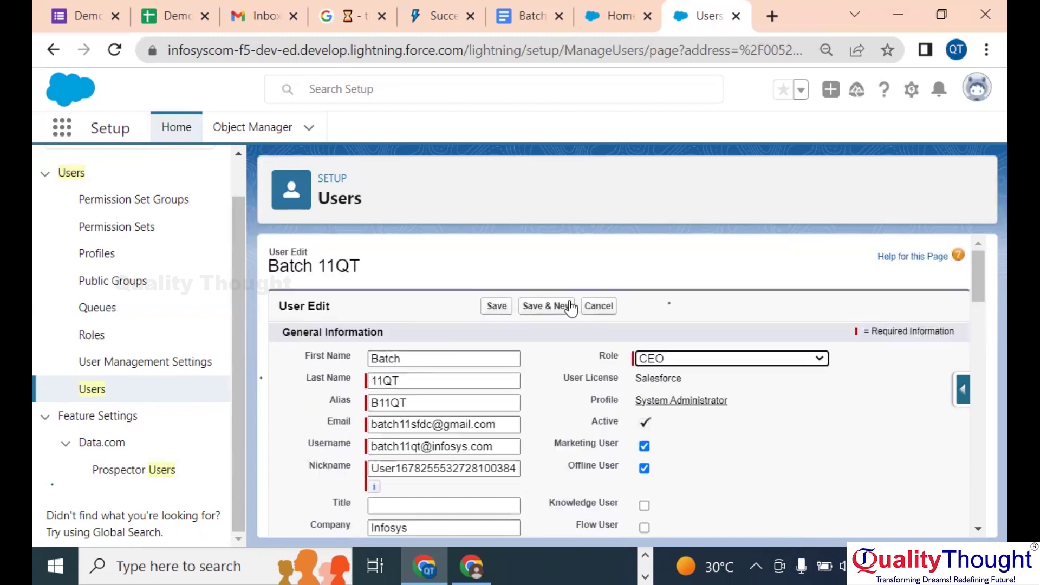
{"action": "left_click", "coordinate": [495, 306]}
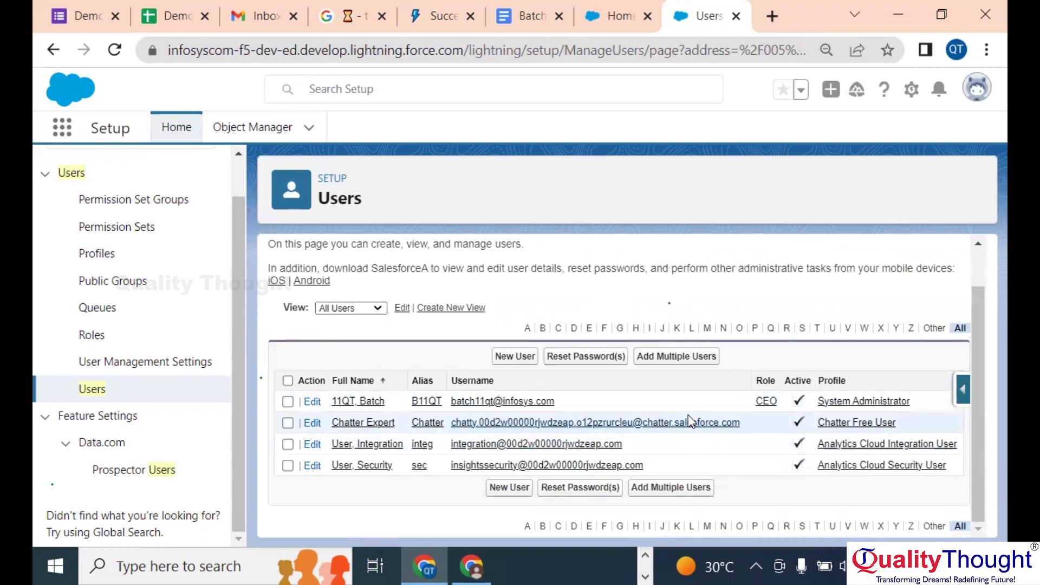
{"action": "scroll", "coordinate": [689, 421], "scroll_direction": "up", "scroll_amount": 2}
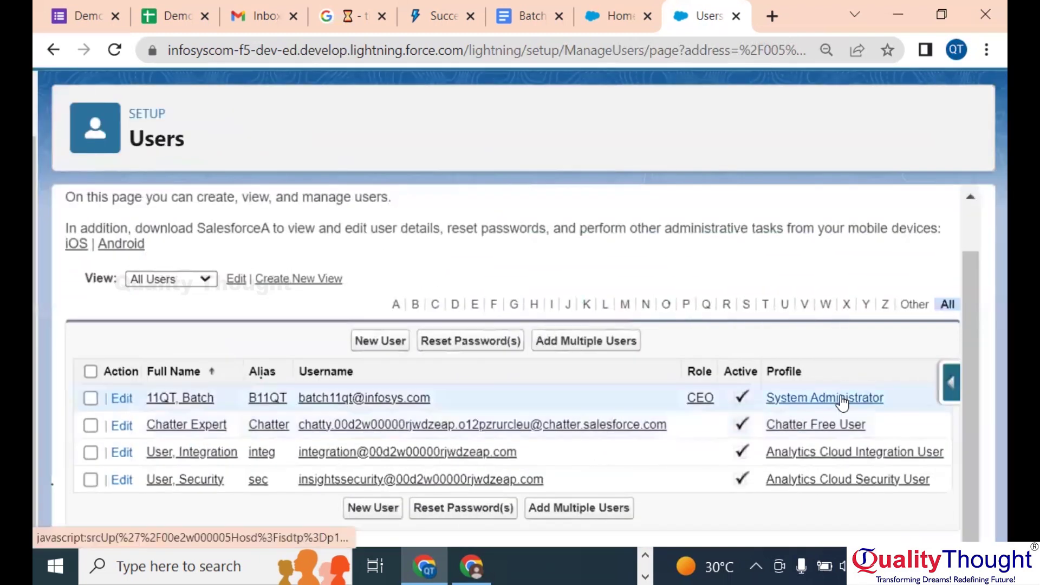
- Switch to the Batch 11 document and compare the users, roles and profiles in the table, focusing on the Standard User rows
{"action": "scroll", "coordinate": [672, 410], "scroll_direction": "up", "scroll_amount": 3}
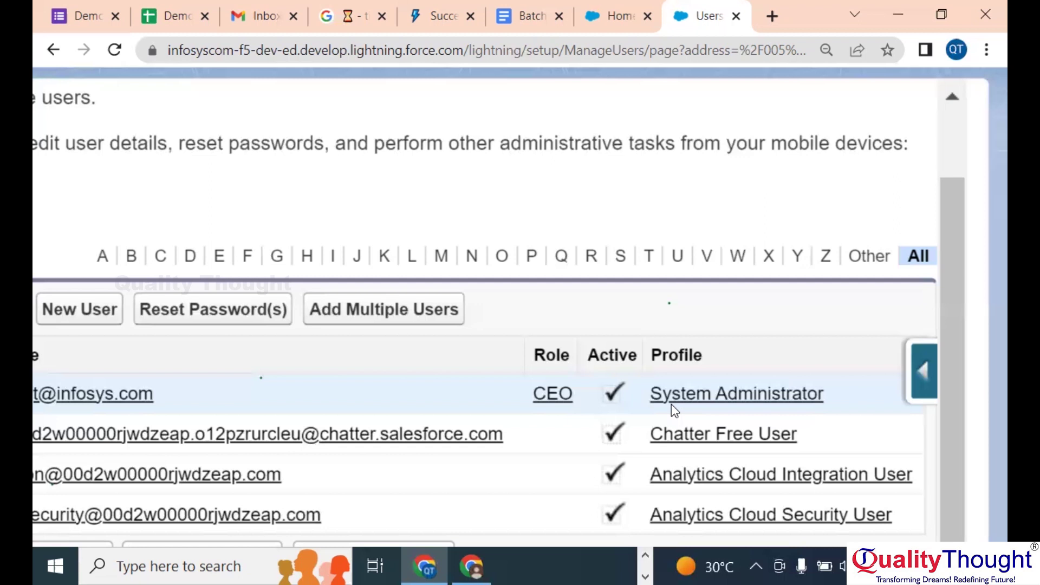
{"action": "left_click", "coordinate": [528, 15]}
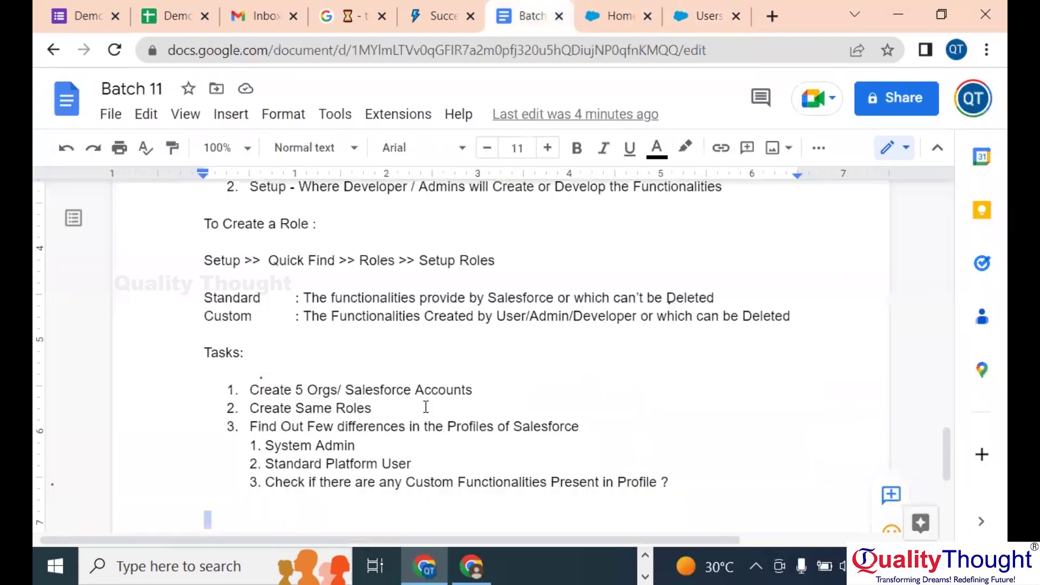
{"action": "scroll", "coordinate": [426, 406], "scroll_direction": "up", "scroll_amount": 6}
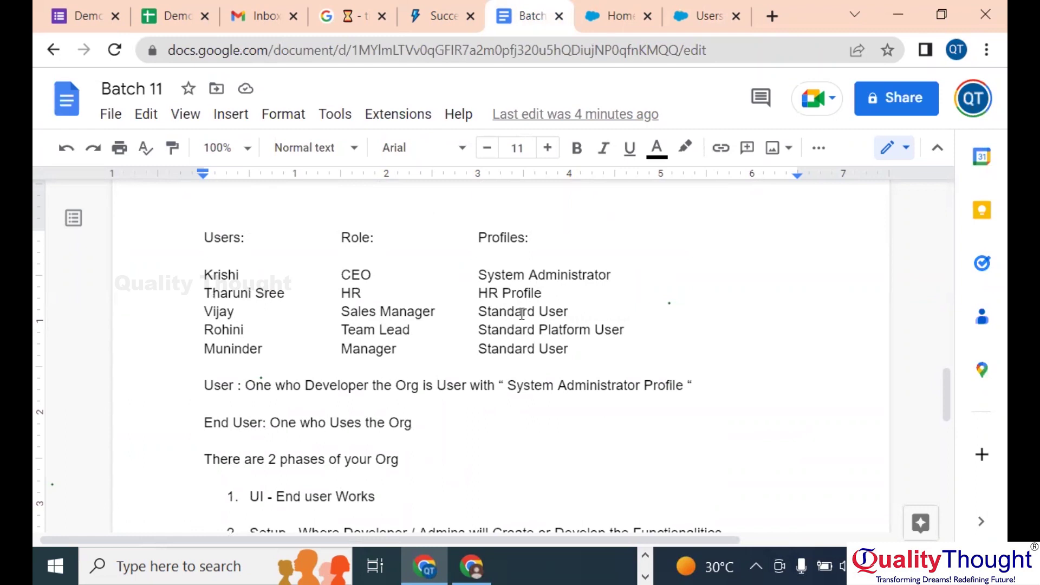
{"action": "left_click_drag", "start_coordinate": [568, 313], "coordinate": [482, 305]}
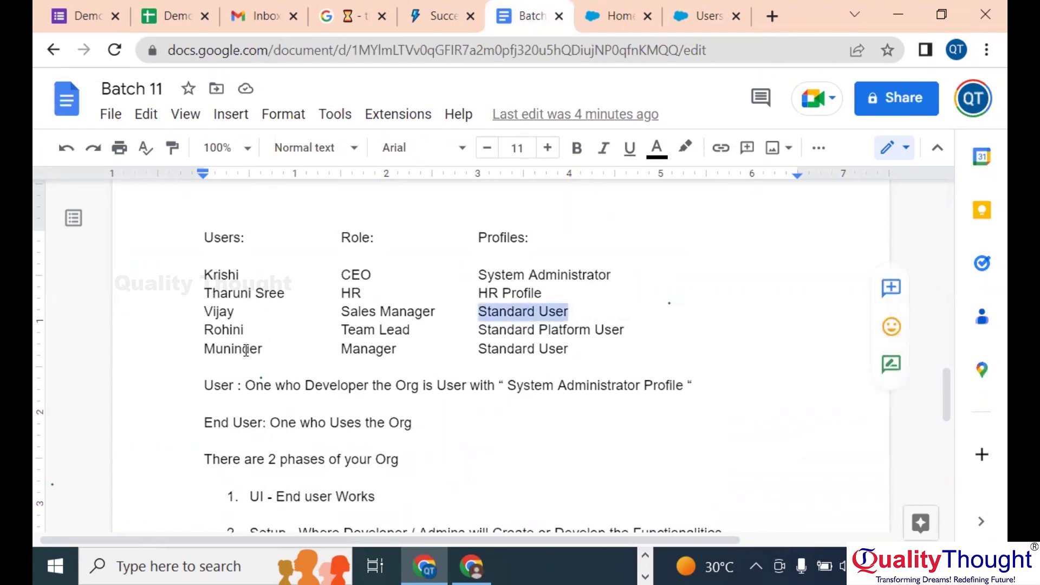
{"action": "left_click_drag", "start_coordinate": [399, 349], "coordinate": [384, 349]}
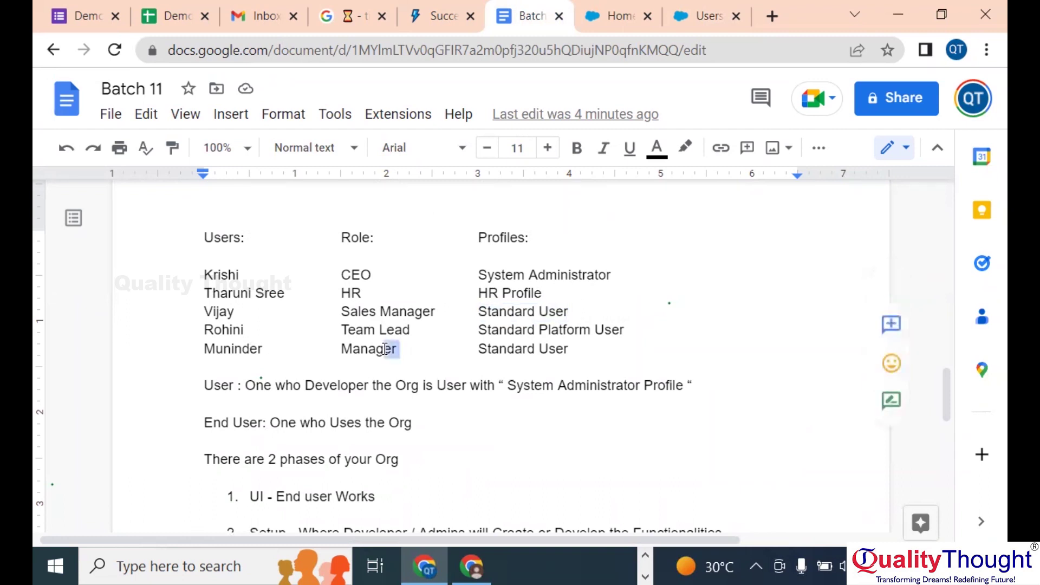
{"action": "left_click", "coordinate": [568, 349]}
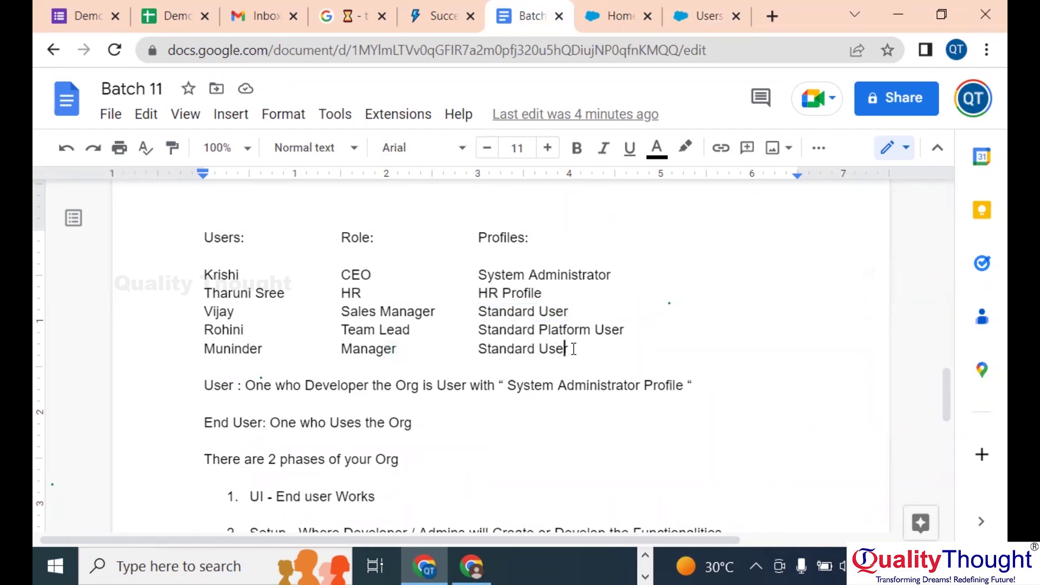
{"action": "left_click_drag", "start_coordinate": [570, 349], "coordinate": [479, 354]}
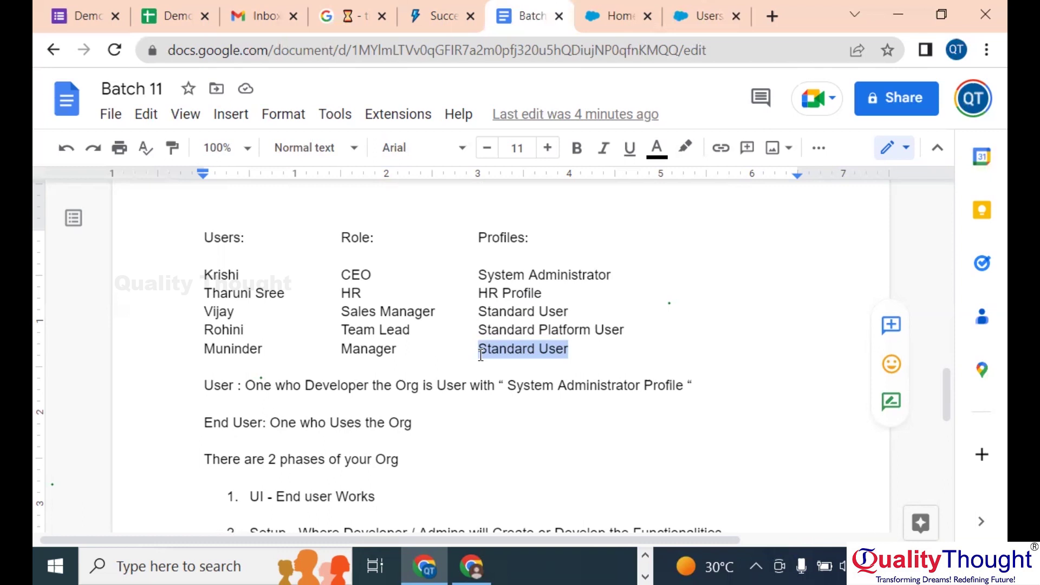
{"action": "left_click_drag", "start_coordinate": [263, 353], "coordinate": [204, 352]}
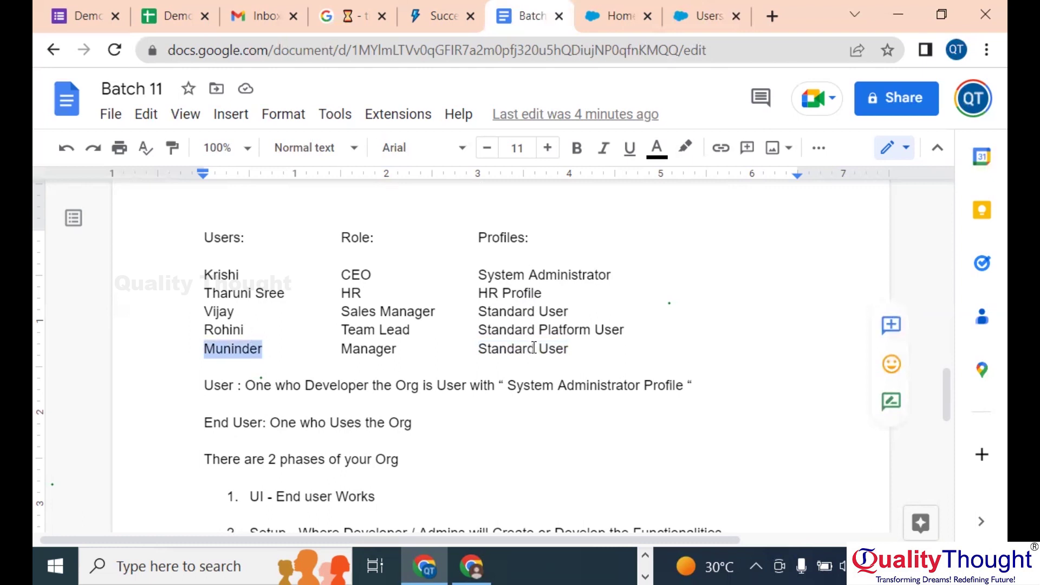
{"action": "left_click", "coordinate": [598, 348]}
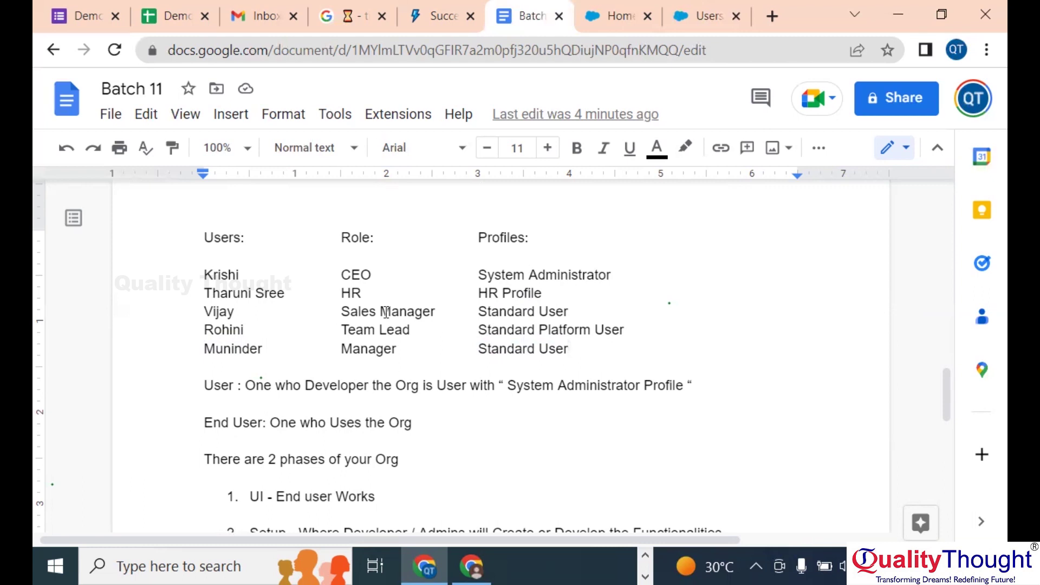
- Remove the word Sales from the third user's role, leaving Manager, and realign the profile entry in that row
{"action": "left_click_drag", "start_coordinate": [380, 311], "coordinate": [336, 307]}
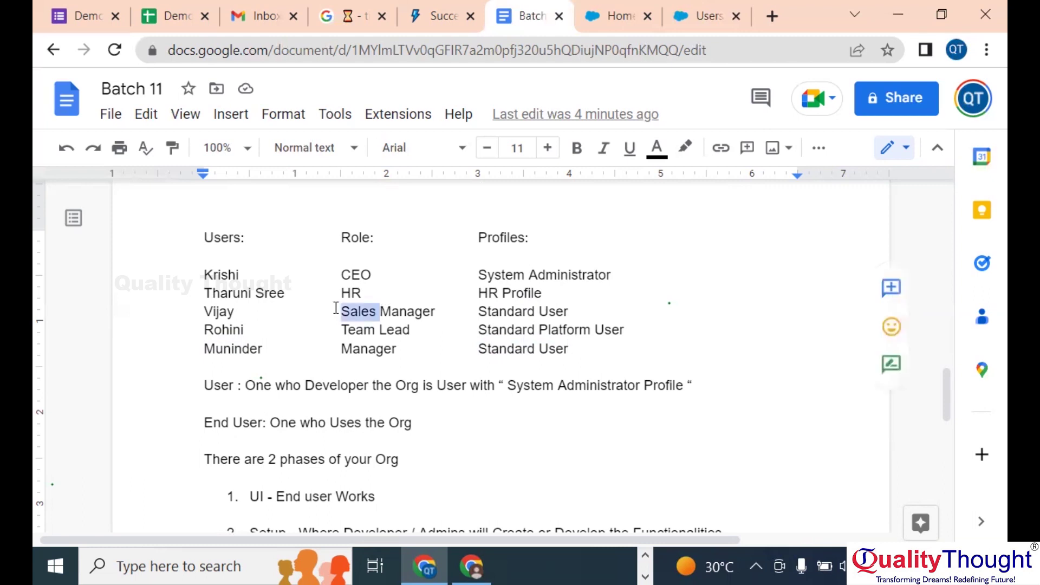
{"action": "key", "text": "BackSpace"}
{"action": "left_click", "coordinate": [402, 310]}
{"action": "key", "text": "Tab"}
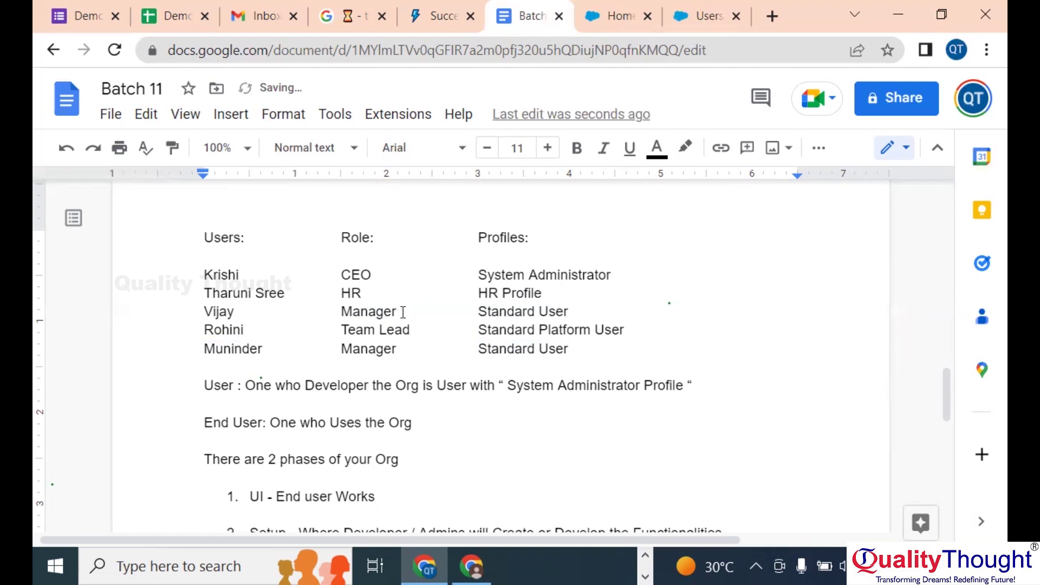
- Review the third user's name and Manager role in the table and read on to the Tasks list
{"action": "left_click", "coordinate": [365, 313]}
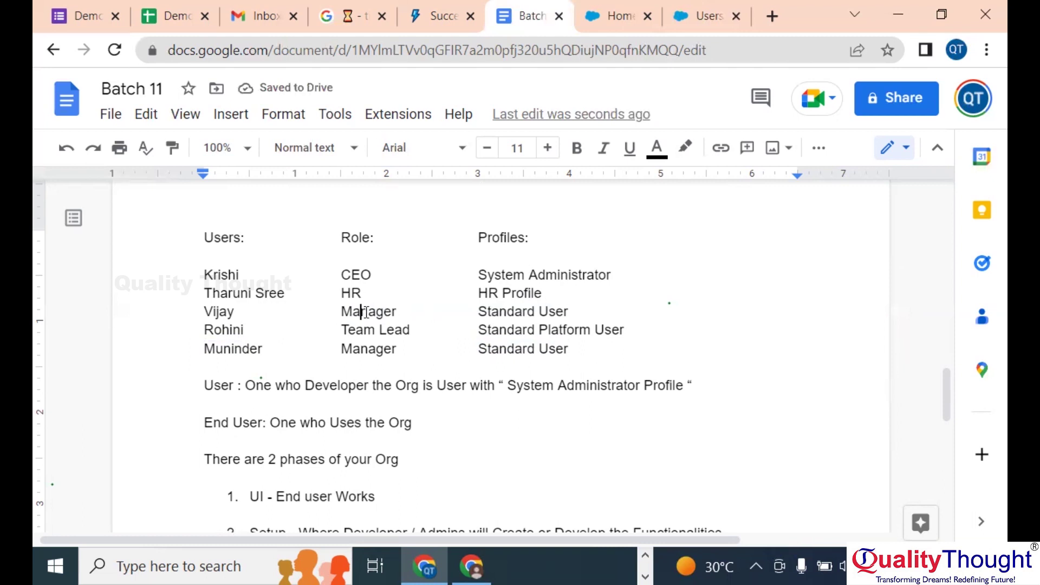
{"action": "double_click", "coordinate": [365, 313]}
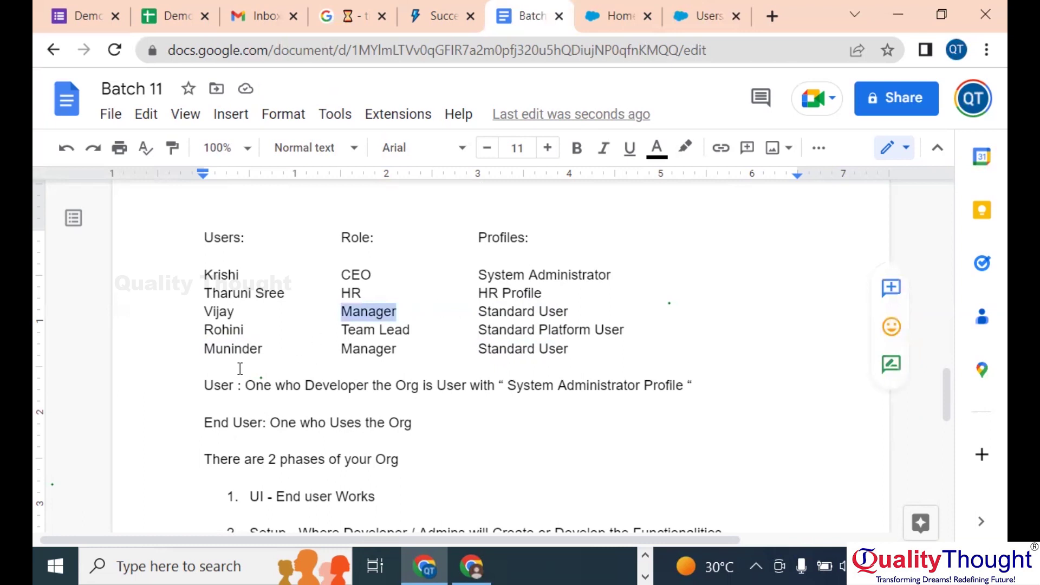
{"action": "double_click", "coordinate": [219, 311]}
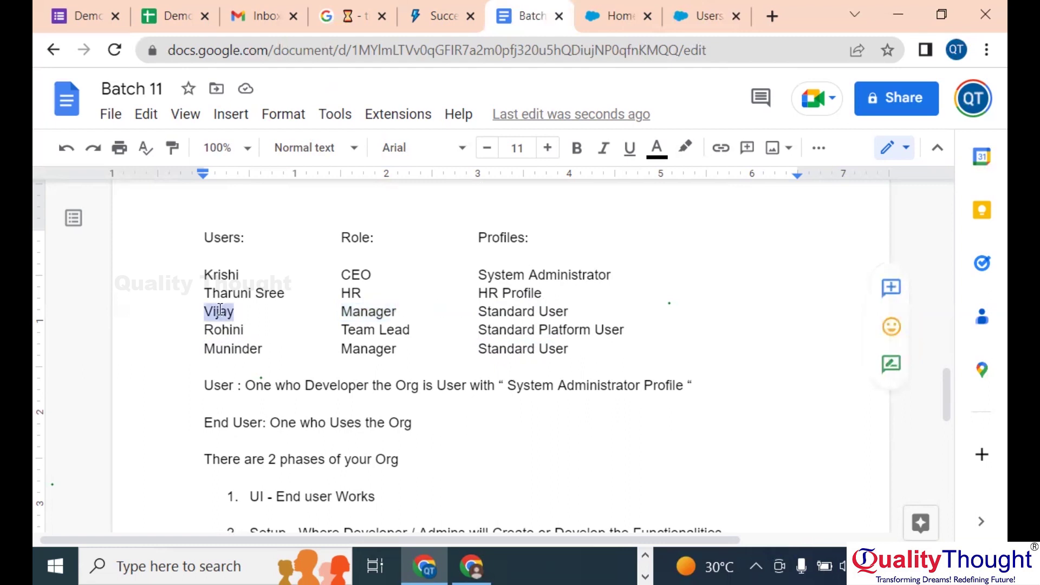
{"action": "double_click", "coordinate": [381, 314]}
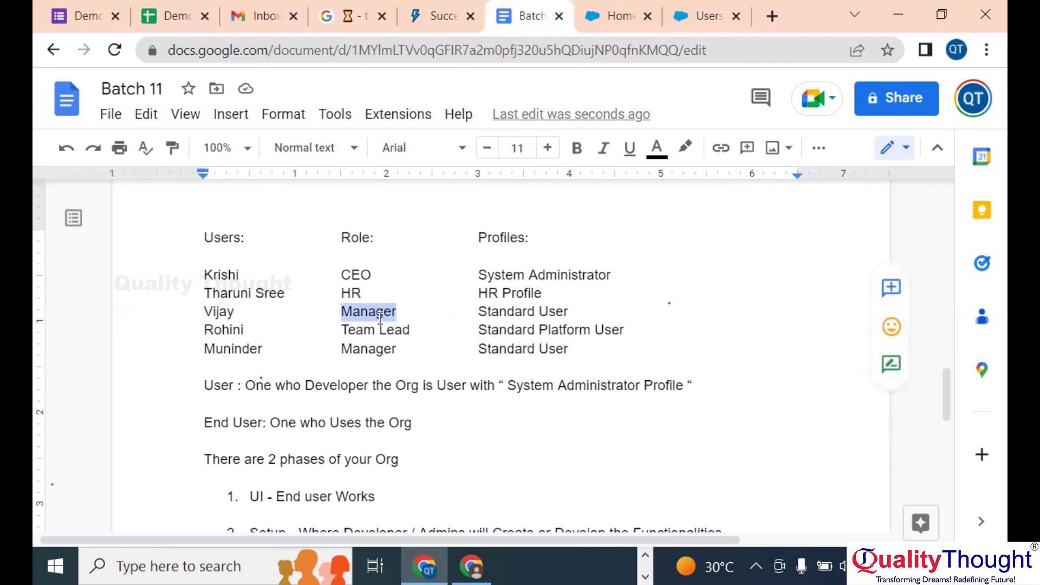
{"action": "scroll", "coordinate": [381, 319], "scroll_direction": "down", "scroll_amount": 10}
{"action": "scroll", "coordinate": [381, 319], "scroll_direction": "up", "scroll_amount": 6}
{"action": "scroll", "coordinate": [379, 318], "scroll_direction": "down", "scroll_amount": 3}
{"action": "left_click", "coordinate": [718, 414]}
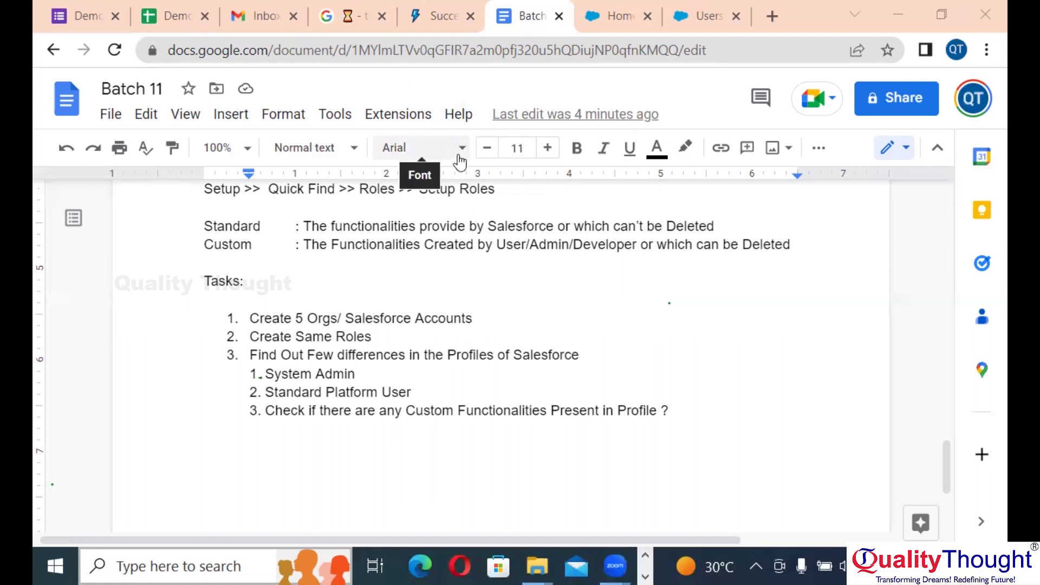
- Switch to Salesforce, find lead in the App Launcher and open the Leads list
{"action": "left_click", "coordinate": [707, 12]}
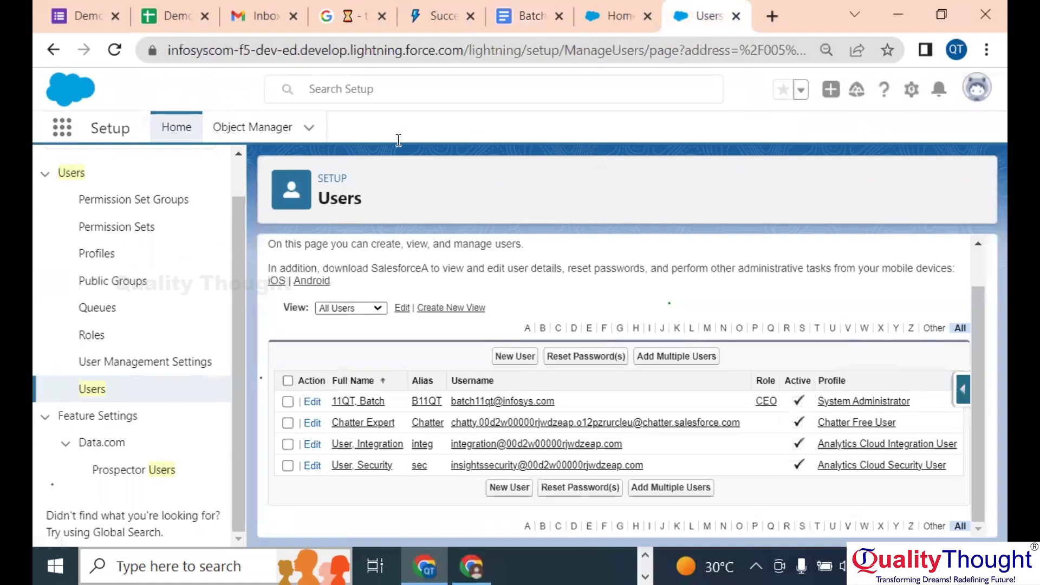
{"action": "left_click", "coordinate": [76, 130]}
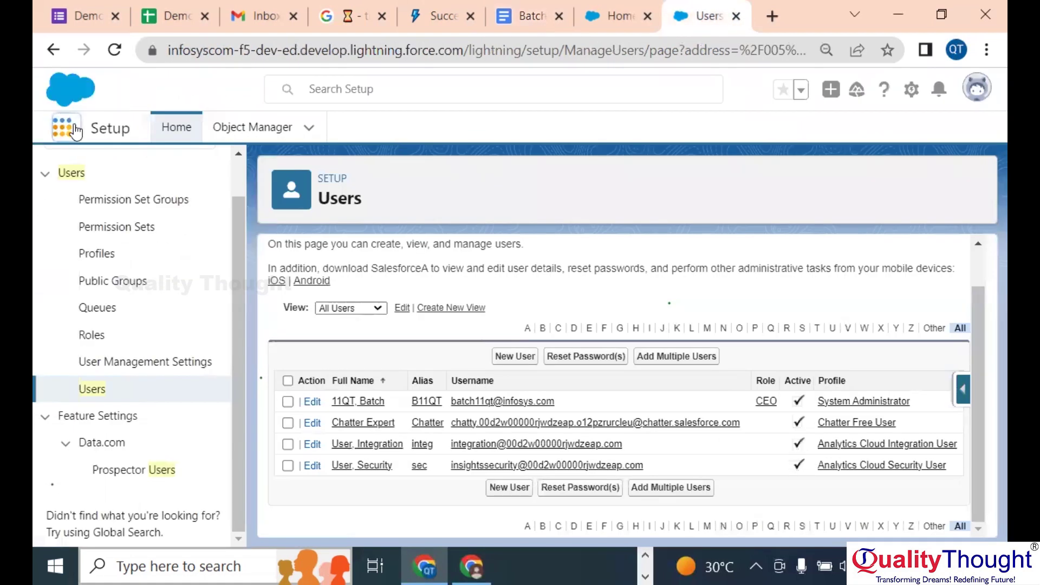
{"action": "type", "text": "lead"}
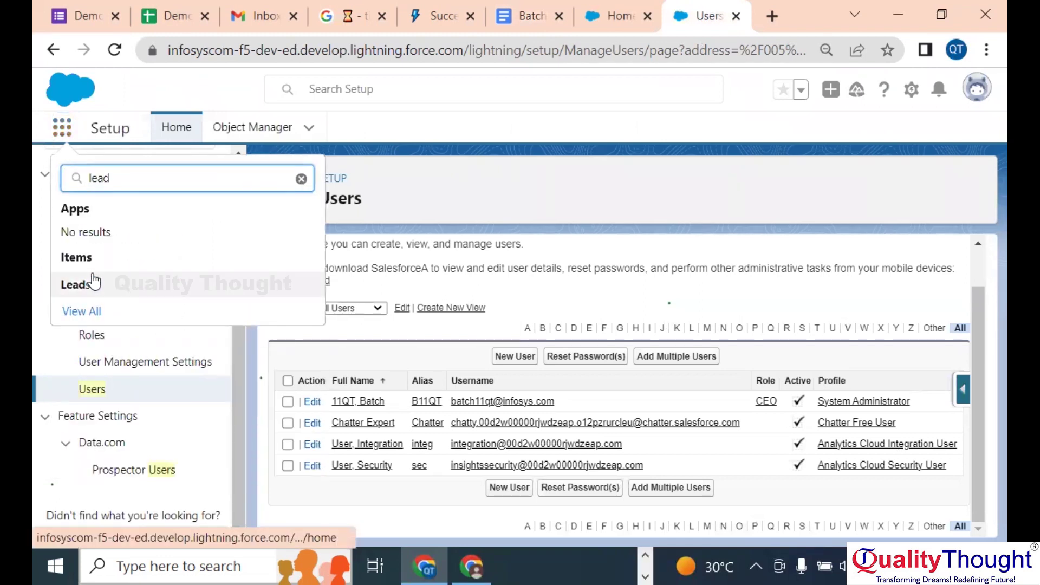
{"action": "left_click", "coordinate": [92, 280]}
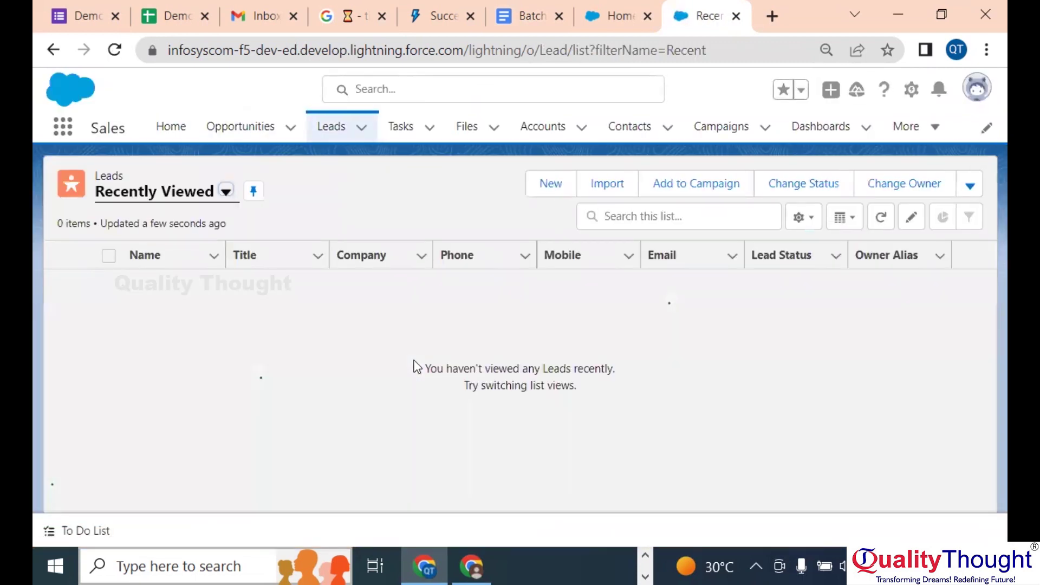
- Start a new lead, dismiss the Einstein Search notice and locate the Lead Status field in the form
{"action": "left_click", "coordinate": [551, 186]}
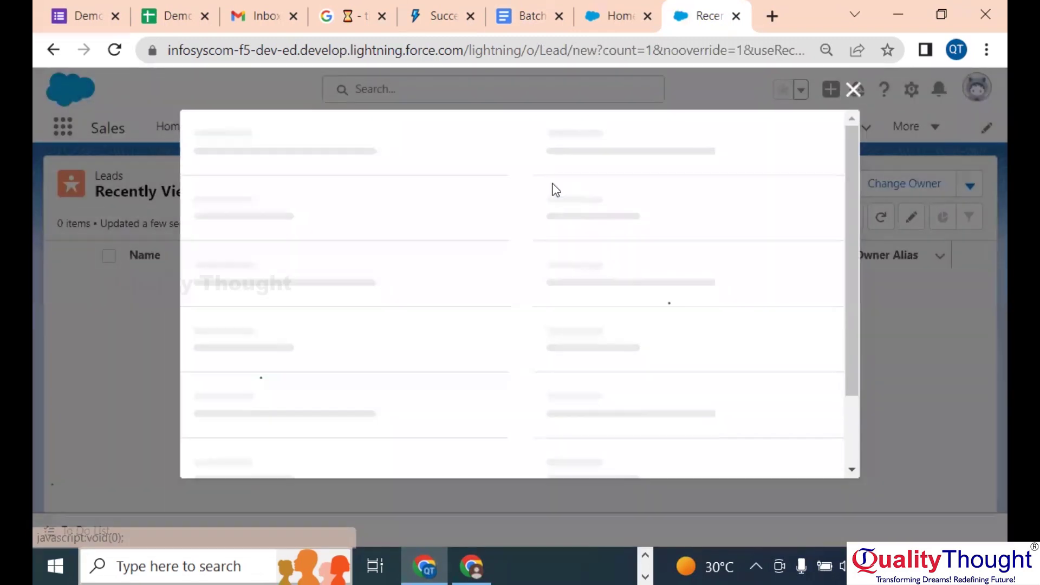
{"action": "left_click", "coordinate": [590, 238]}
{"action": "scroll", "coordinate": [564, 368], "scroll_direction": "down", "scroll_amount": 3}
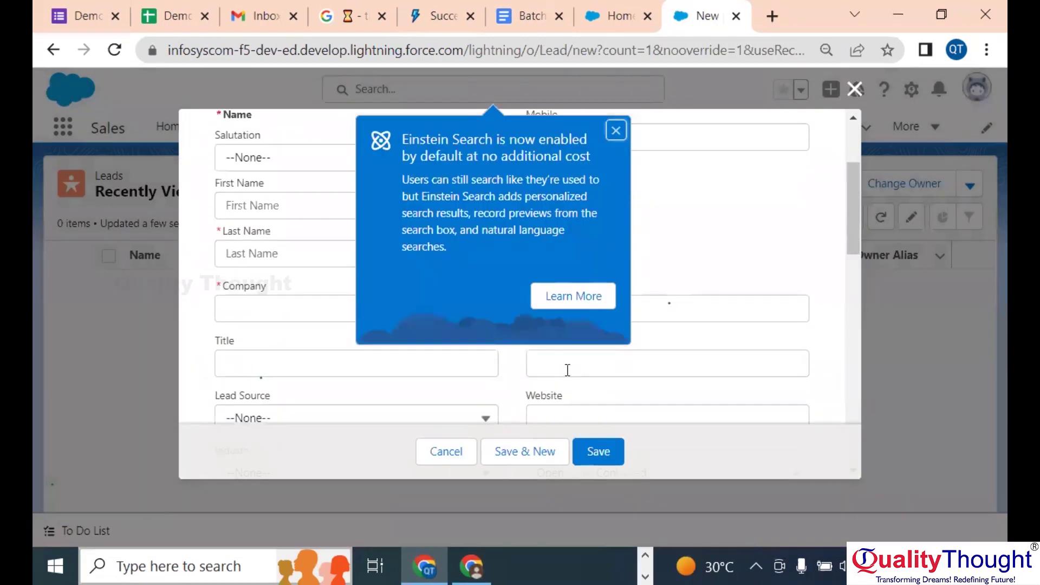
{"action": "left_click", "coordinate": [614, 130]}
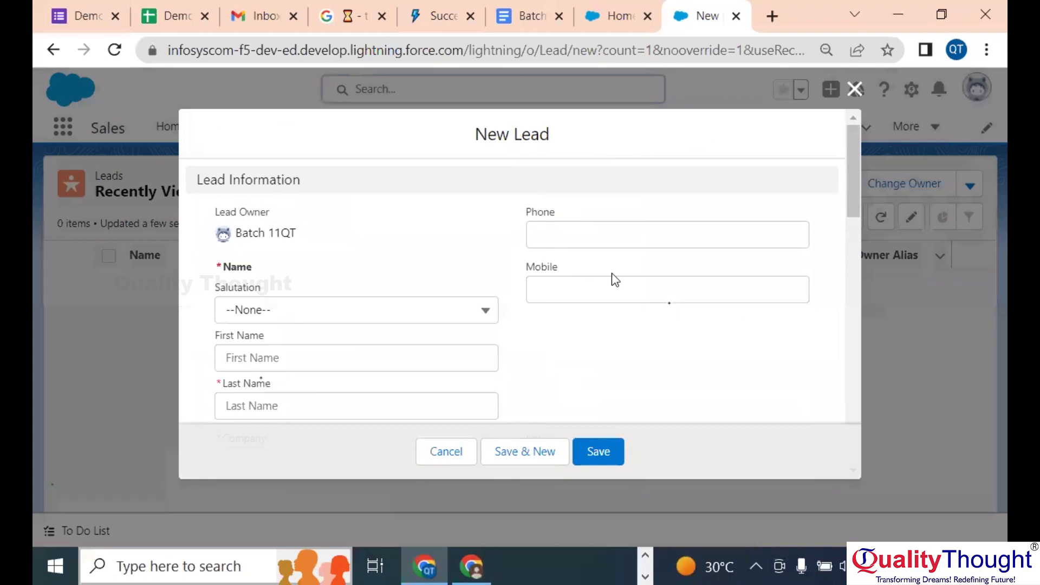
{"action": "scroll", "coordinate": [611, 282], "scroll_direction": "down", "scroll_amount": 5}
{"action": "scroll", "coordinate": [614, 280], "scroll_direction": "down", "scroll_amount": 2}
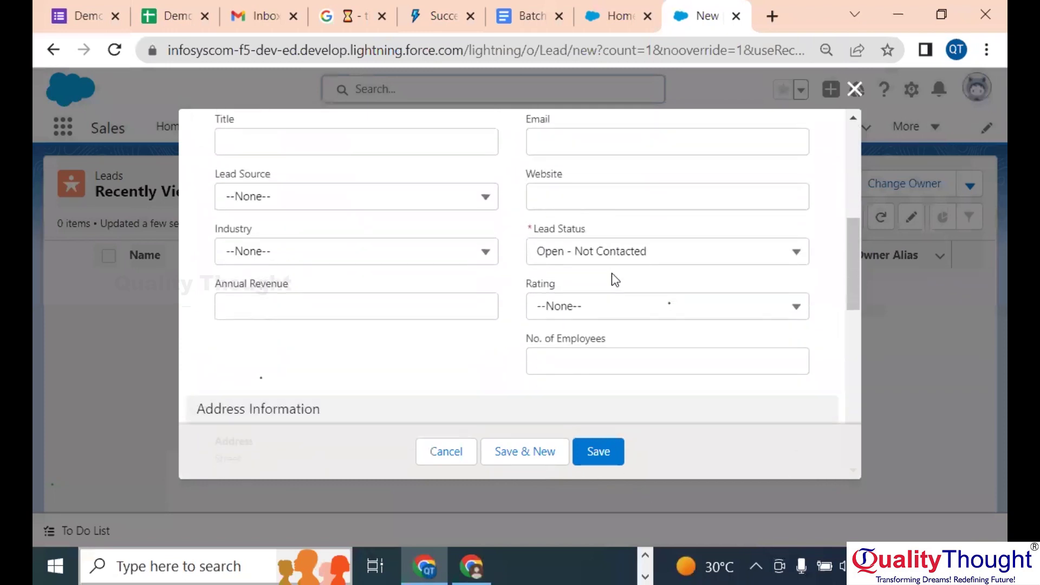
- Try the Closed - Converted and Closed - Not Converted lead statuses and set Lead Status to Working - Contacted
{"action": "left_click", "coordinate": [566, 254]}
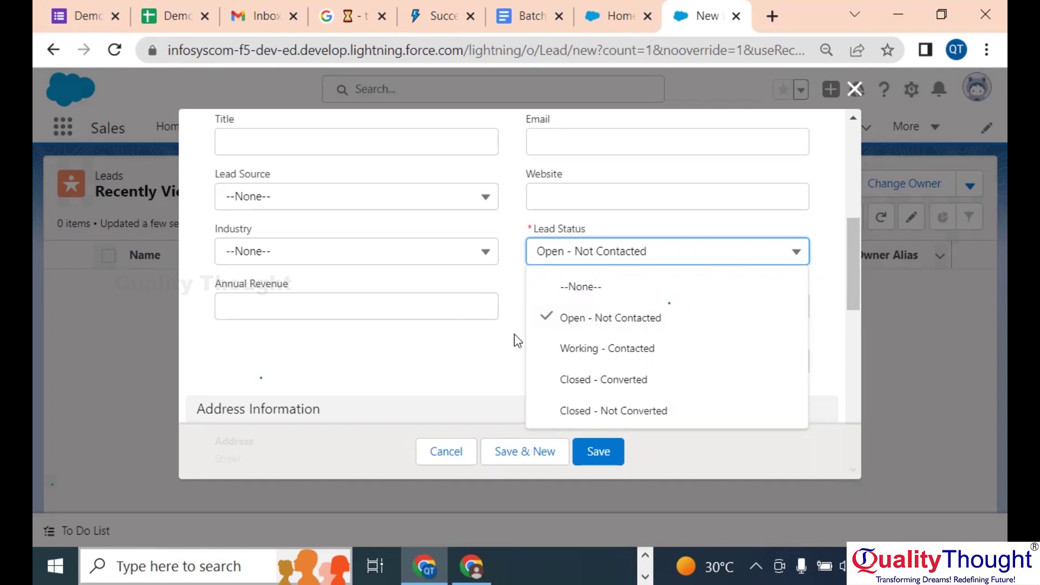
{"action": "left_click", "coordinate": [558, 347]}
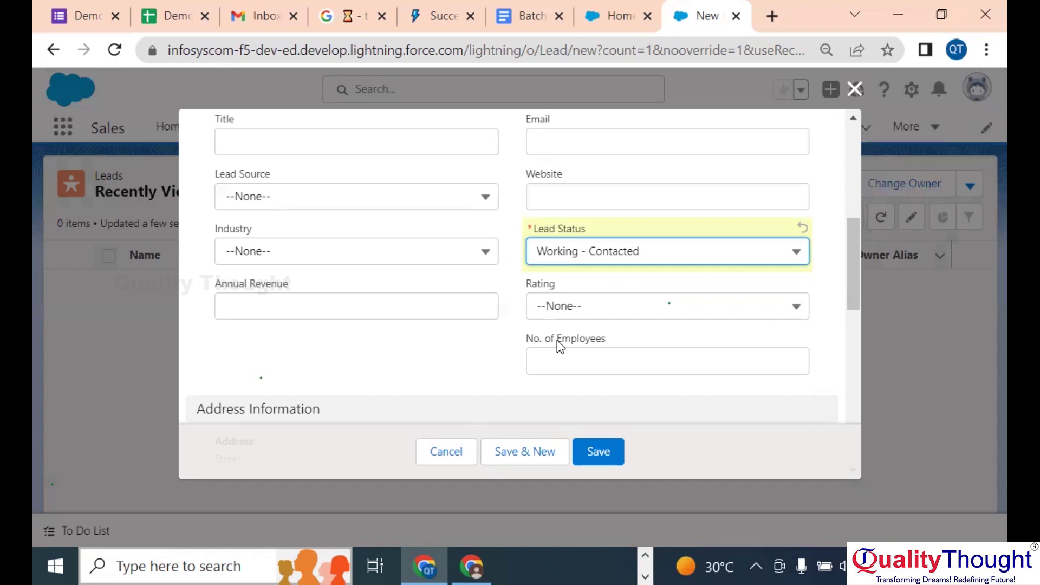
{"action": "left_click", "coordinate": [715, 250]}
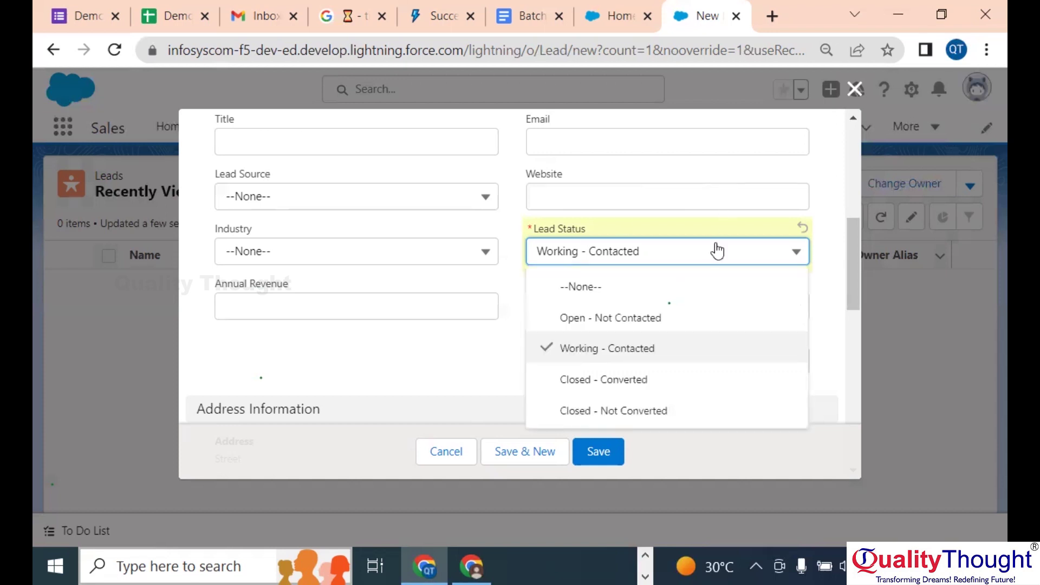
{"action": "left_click", "coordinate": [631, 386]}
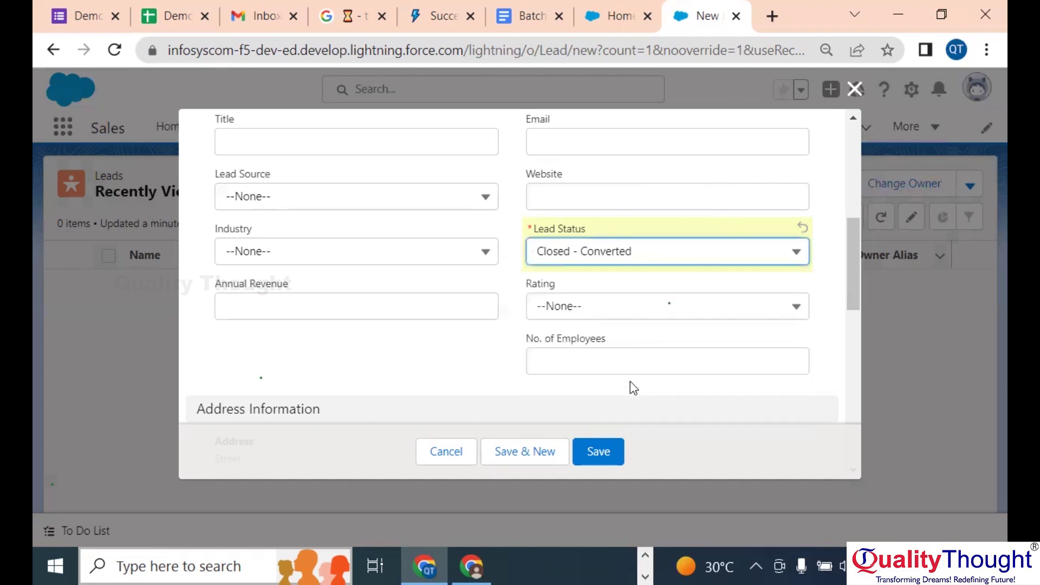
{"action": "left_click", "coordinate": [636, 265]}
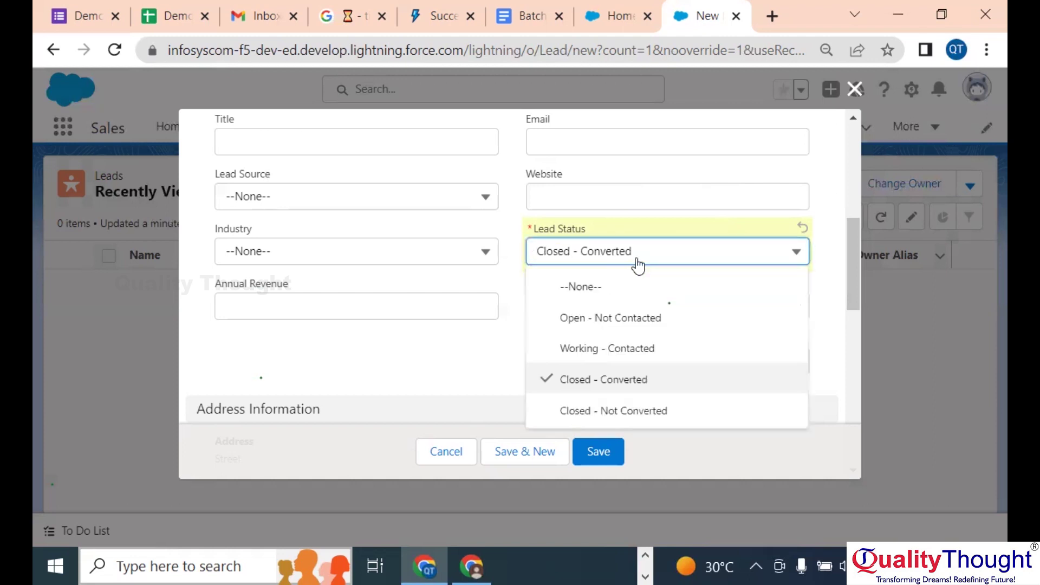
{"action": "left_click", "coordinate": [662, 412]}
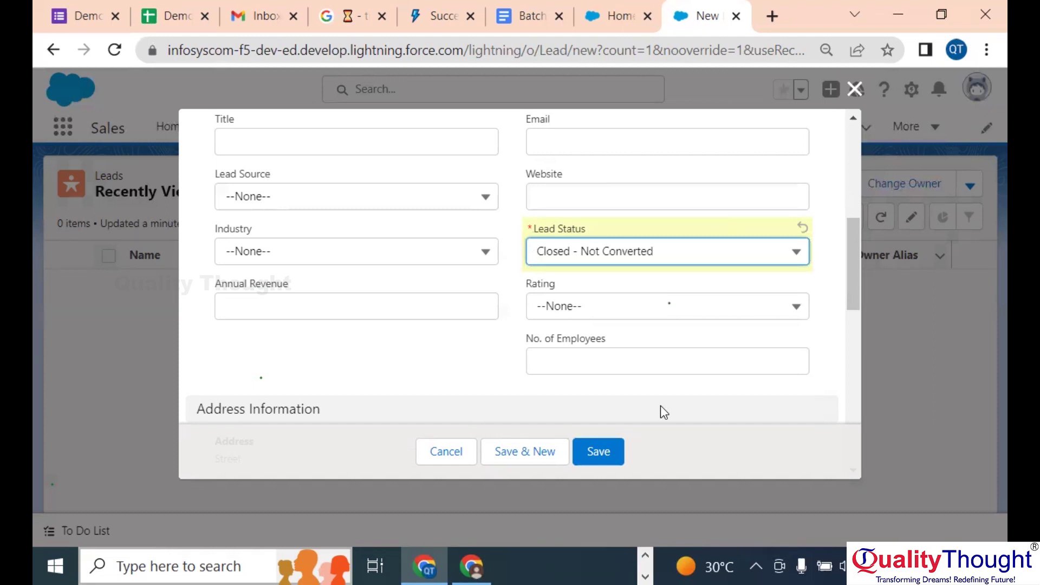
{"action": "left_click", "coordinate": [659, 265]}
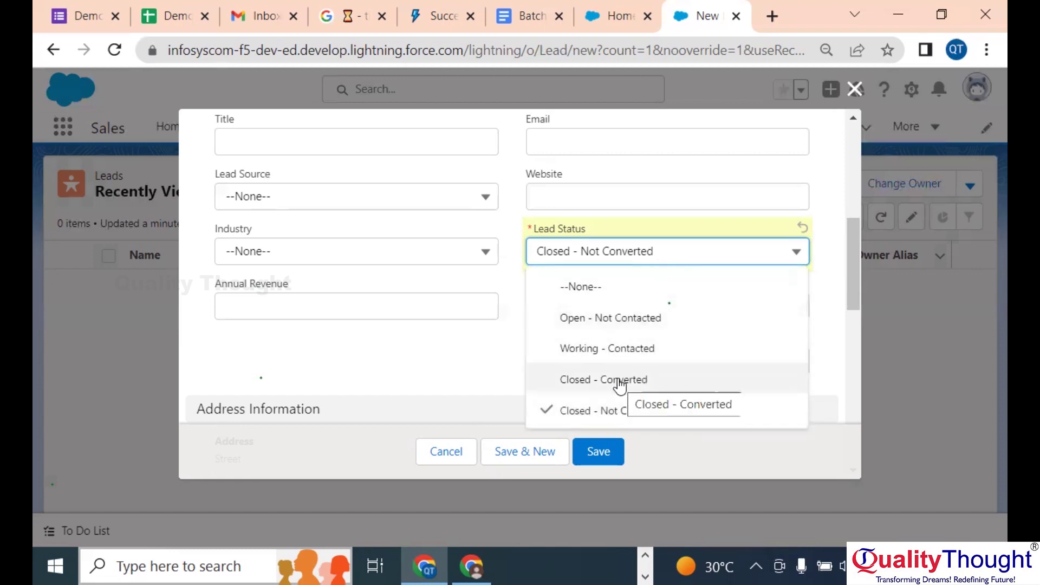
{"action": "left_click", "coordinate": [620, 377]}
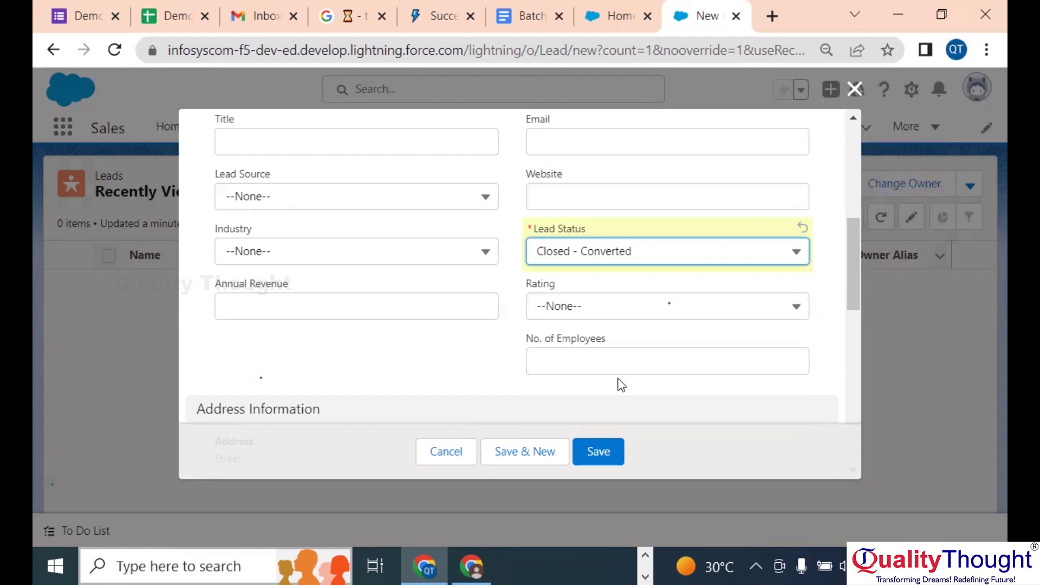
{"action": "left_click", "coordinate": [610, 262]}
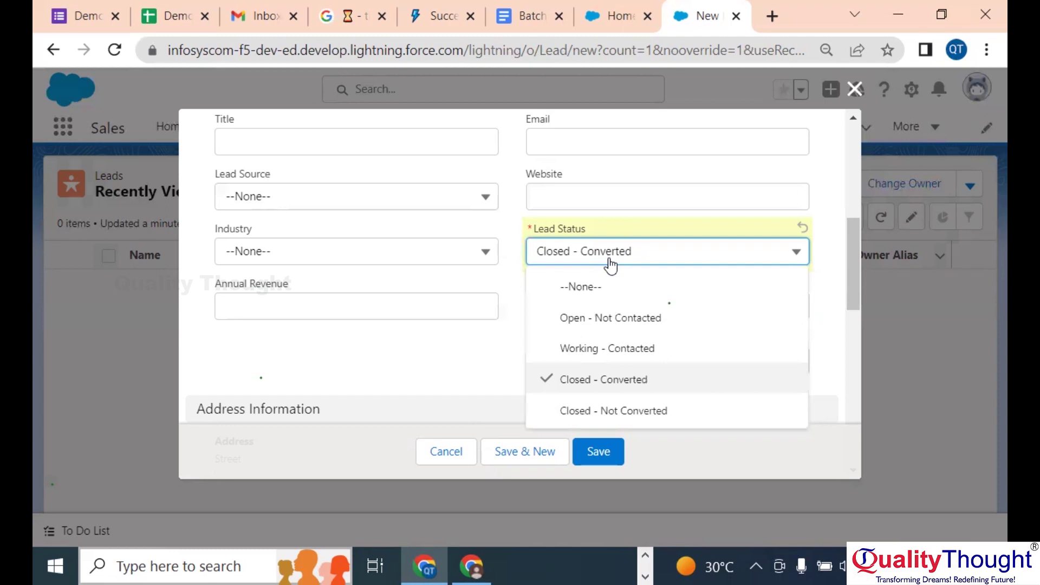
{"action": "left_click", "coordinate": [609, 348]}
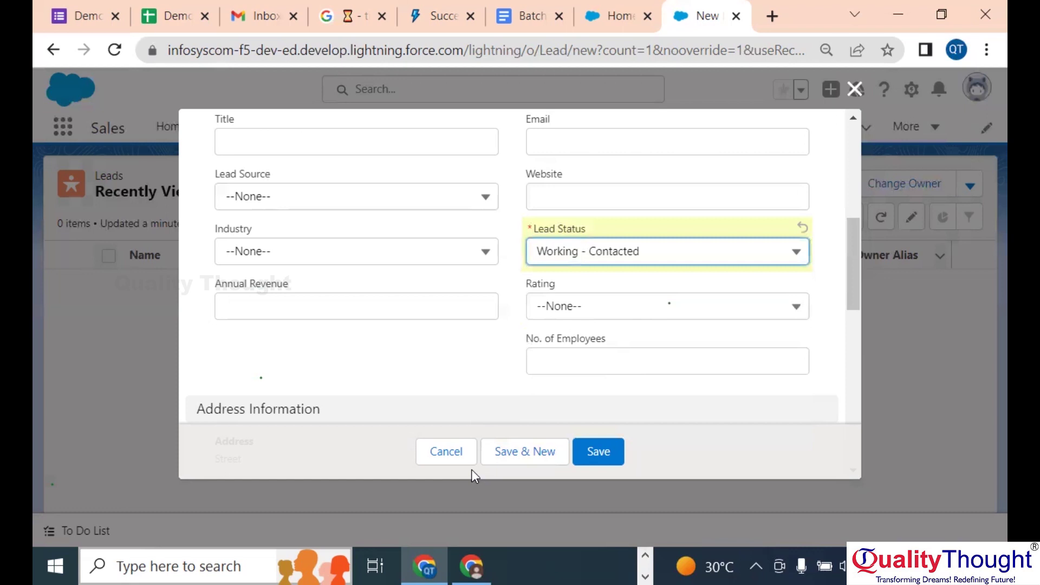